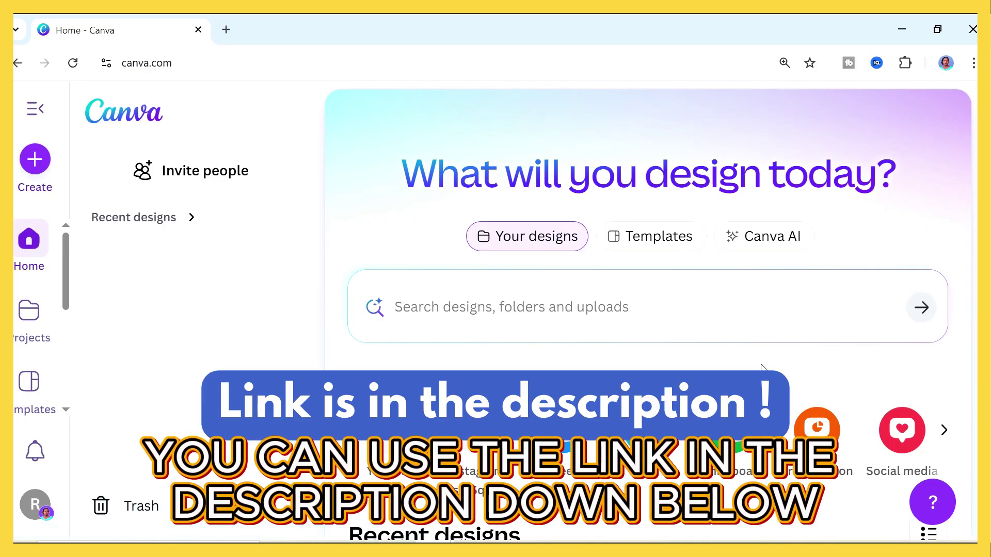
# - Advance the home page's design-type carousel to show more design formats
pyautogui.scroll(-3, 60, 271)
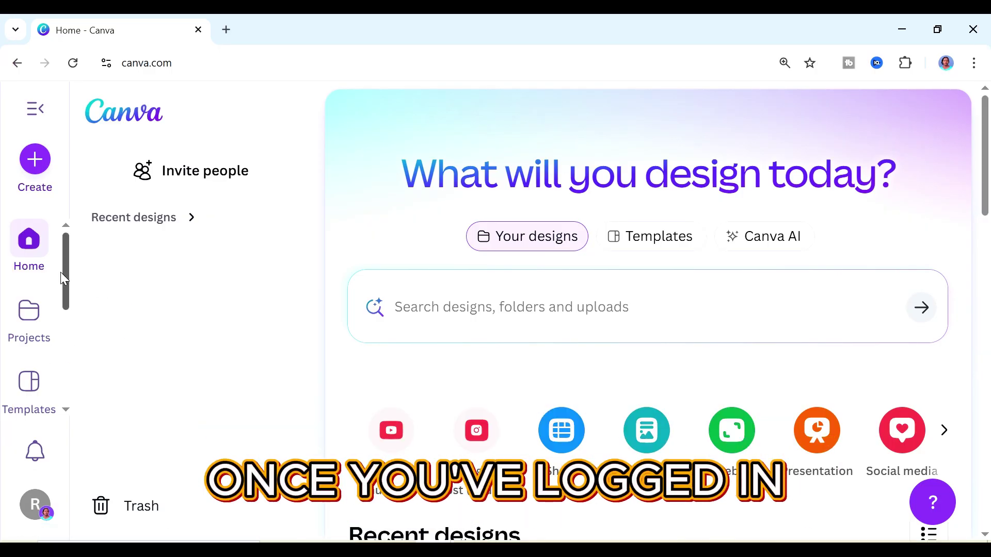
pyautogui.scroll(3, 62, 269)
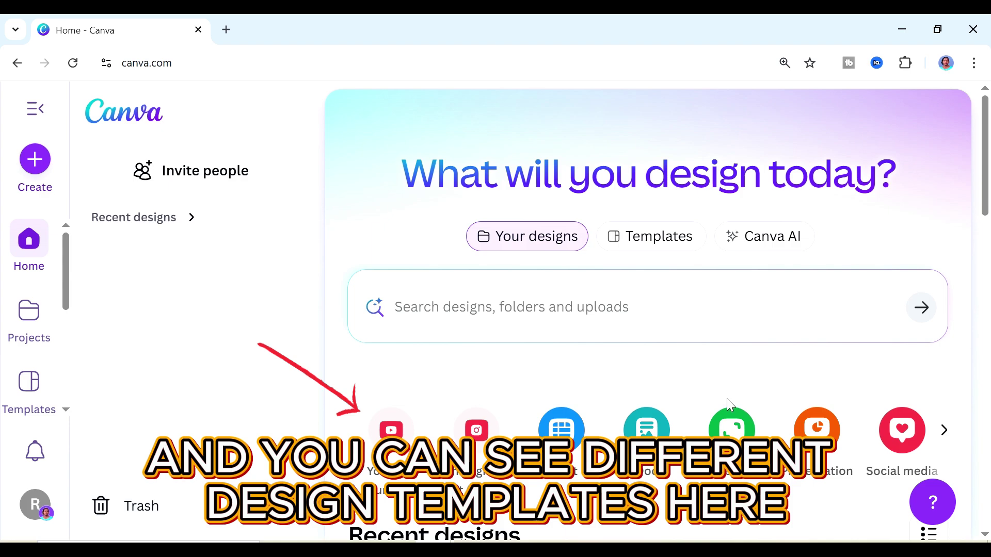
pyautogui.click(945, 438)
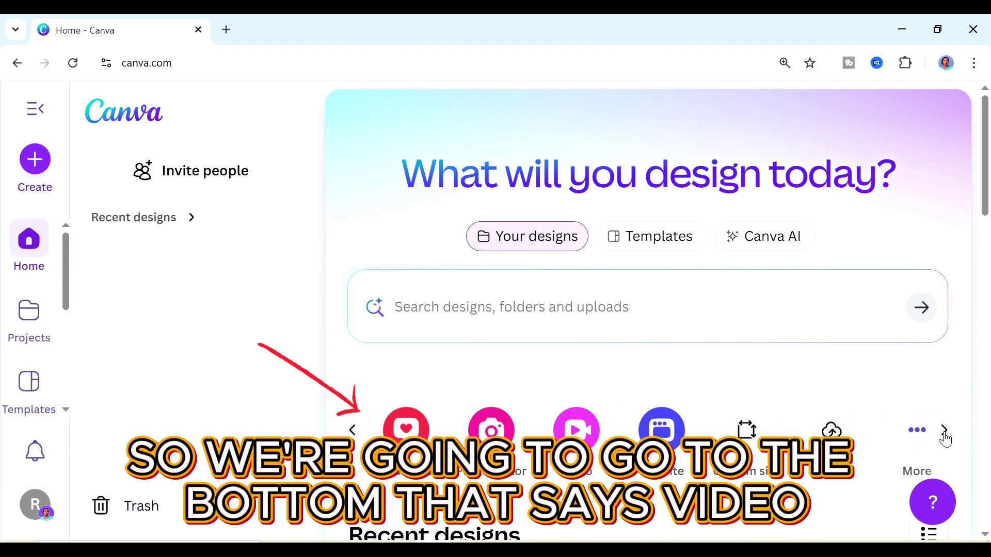
# - Create a new 1080 × 1920 TikTok Video design
pyautogui.click(908, 434)
pyautogui.click(885, 307)
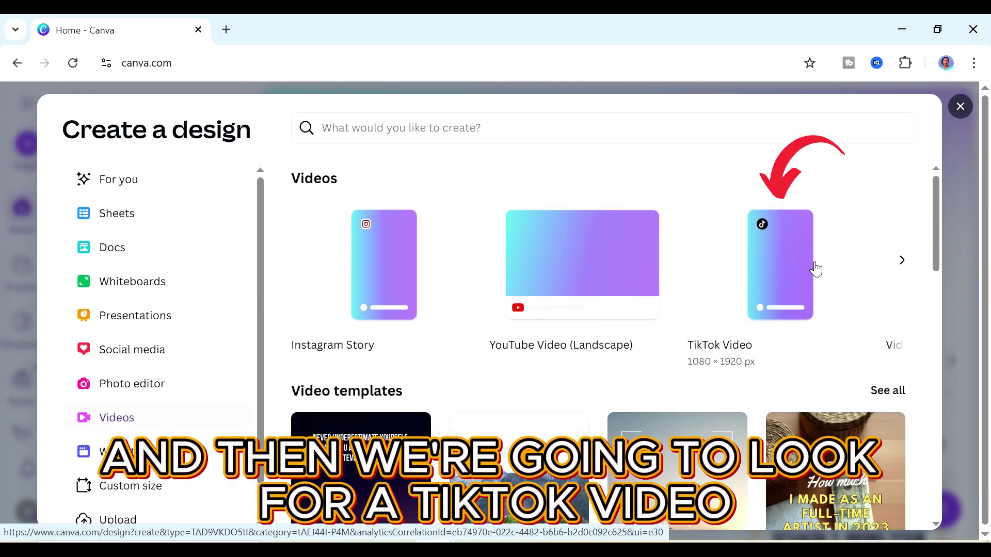
pyautogui.click(815, 268)
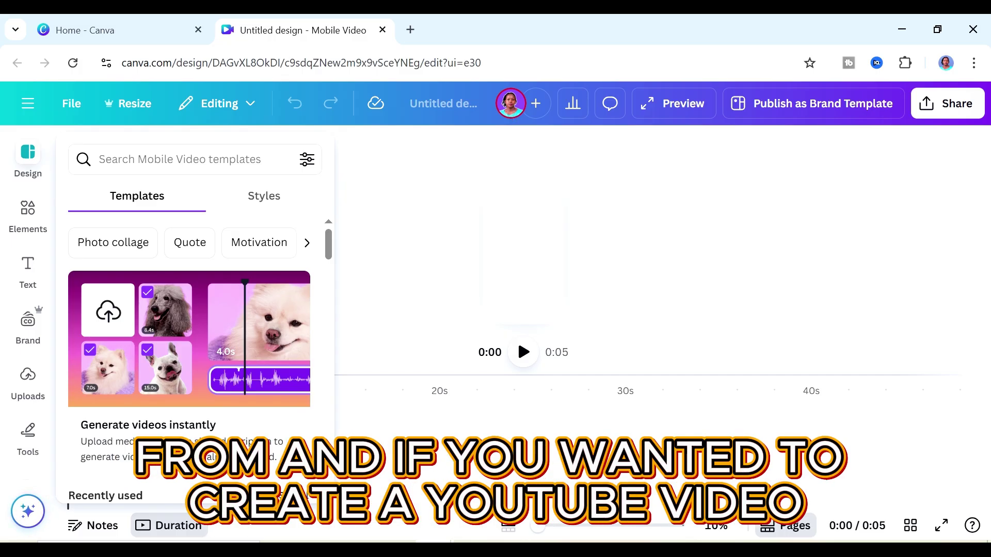
# - Rename the design to 'Just Start' and show the uploaded media library
pyautogui.click(435, 103)
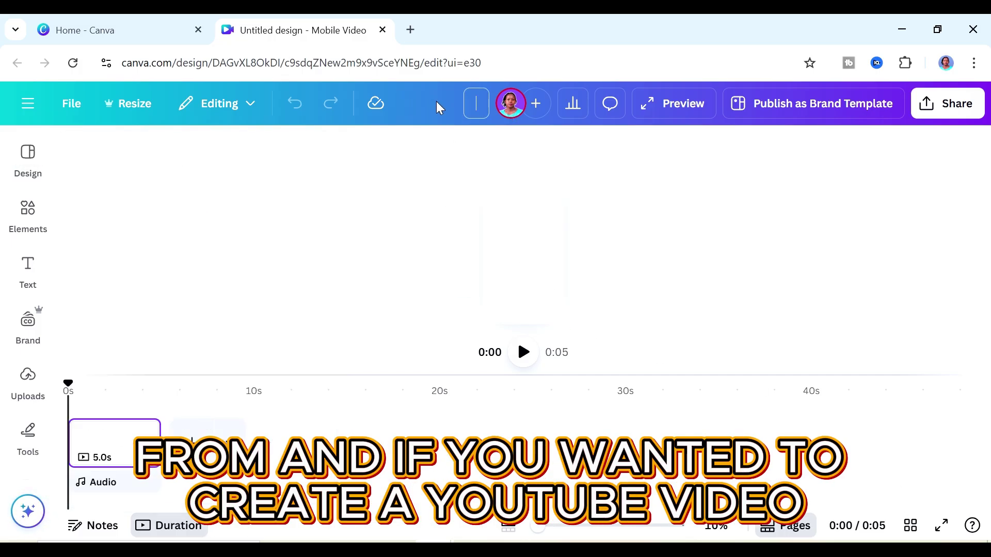
pyautogui.write('Just')
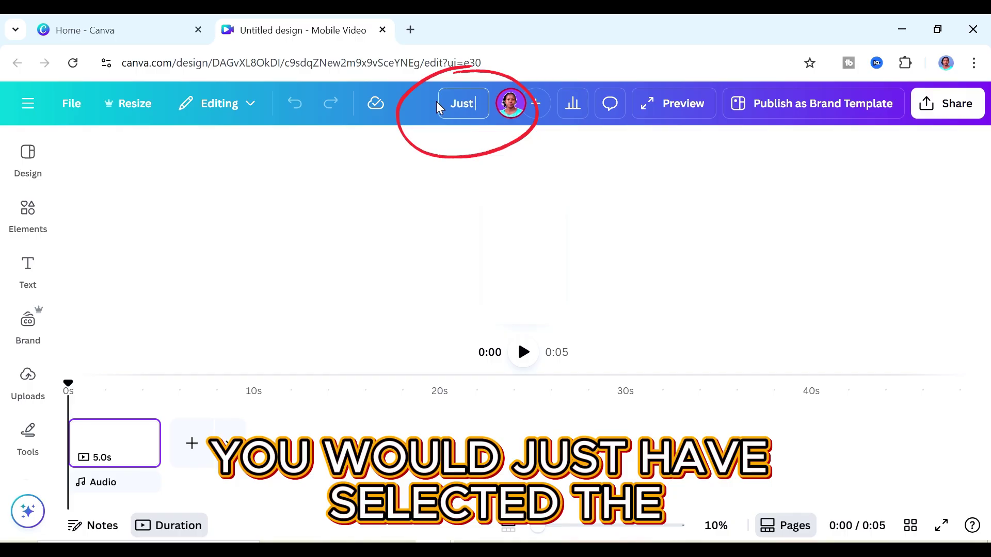
pyautogui.write(' Start')
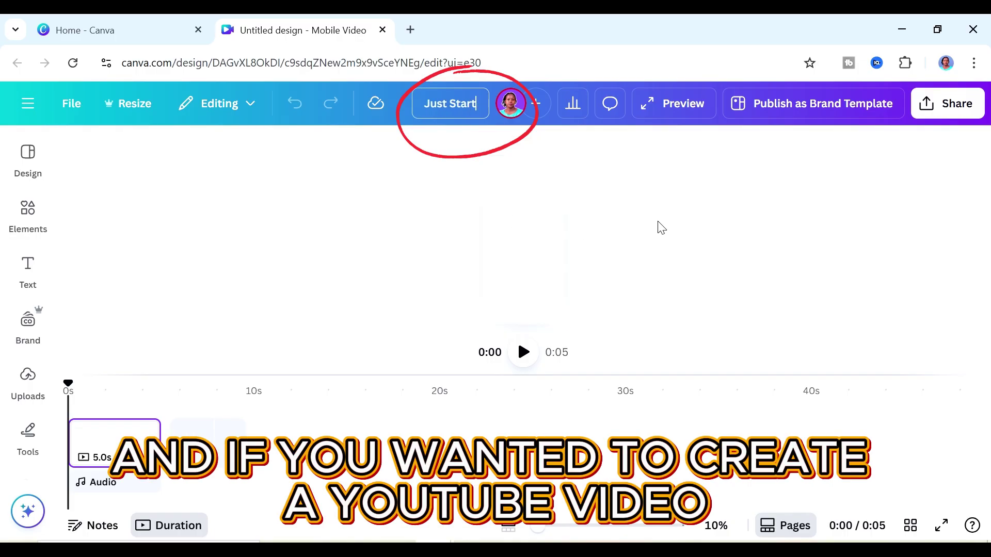
pyautogui.press('Return')
pyautogui.click(28, 377)
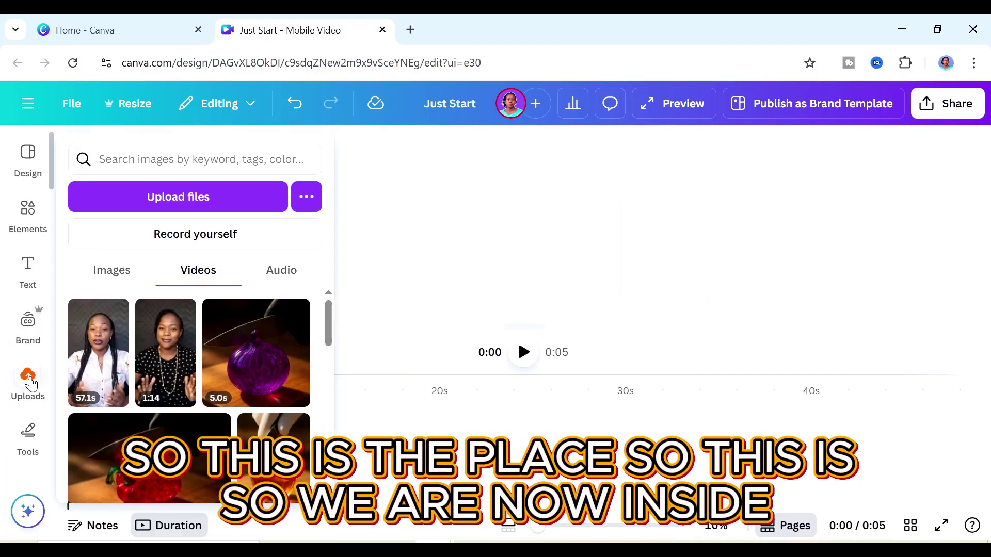
# - Upload MVI_5677.MP4 and MVI_5694.MP4, then place the first 4:33 clip on the page
pyautogui.click(160, 201)
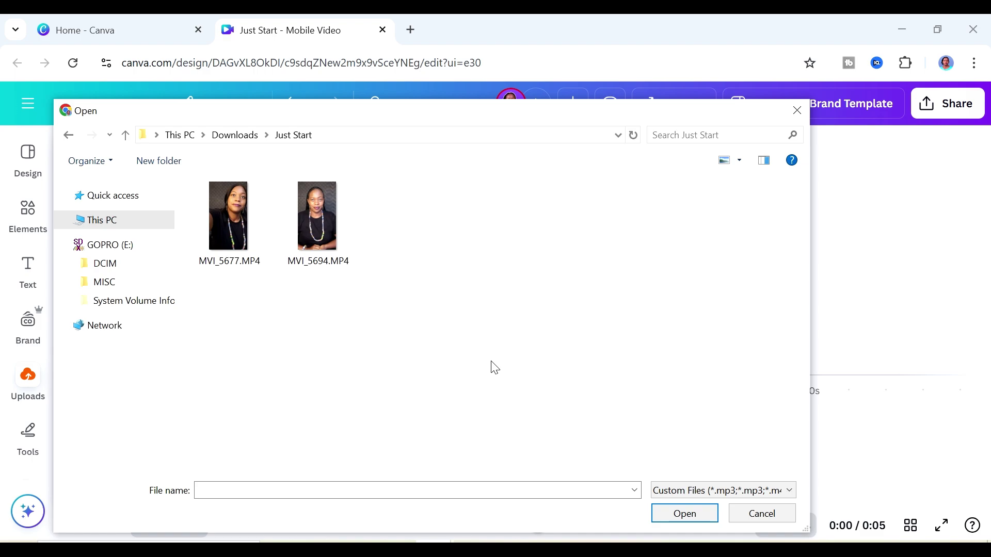
pyautogui.moveTo(413, 217); pyautogui.dragTo(221, 221)
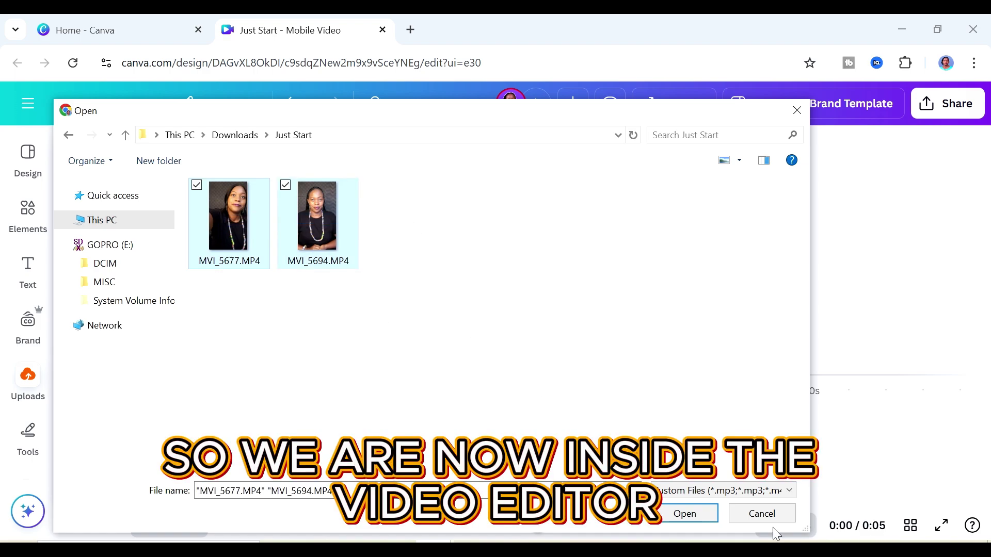
pyautogui.click(684, 514)
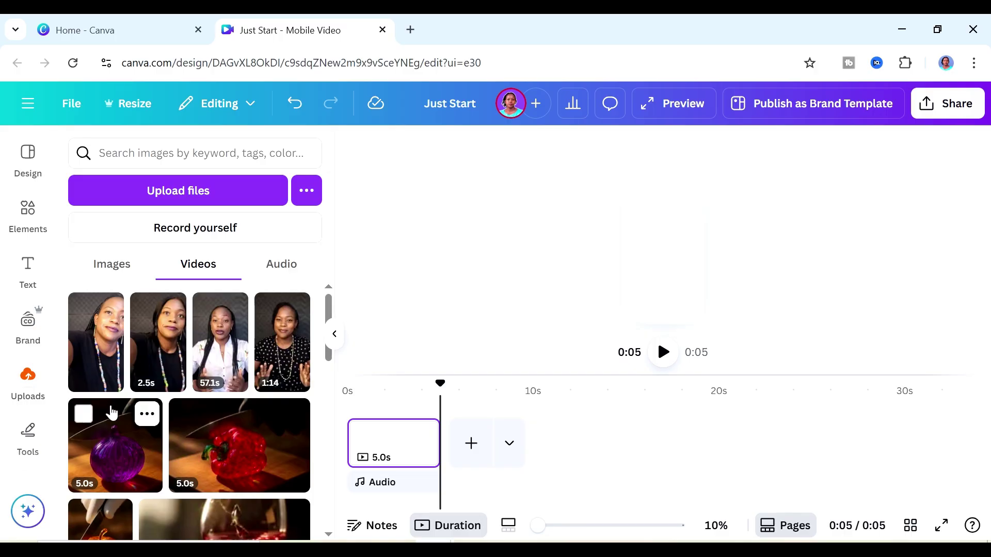
pyautogui.click(101, 361)
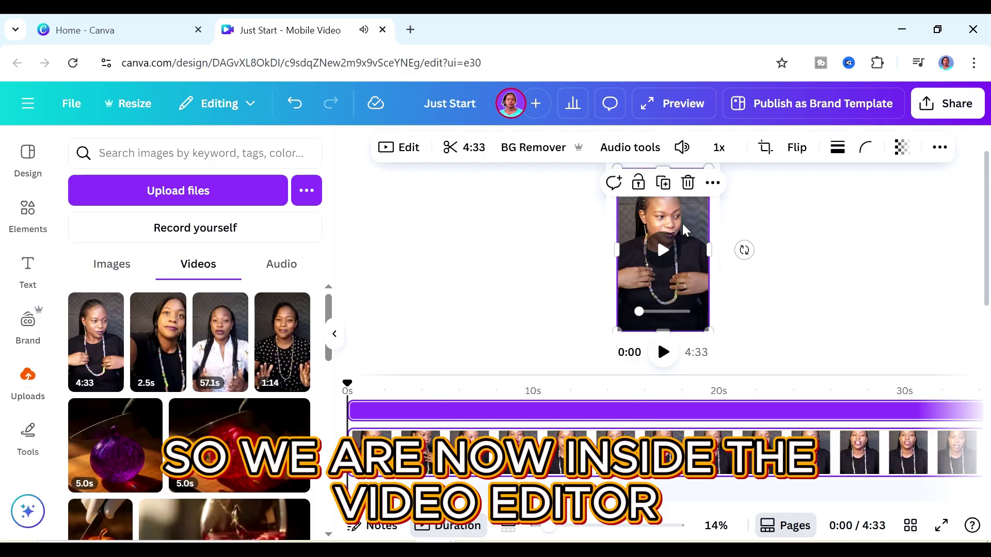
# - Set the clip as the page background and park the playhead at 0:53
pyautogui.rightClick(682, 269)
pyautogui.click(764, 452)
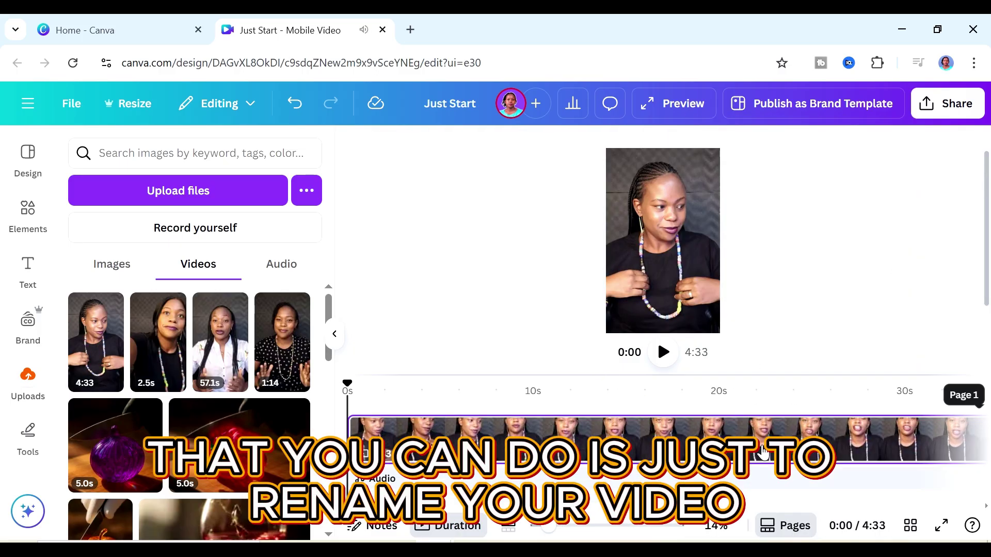
pyautogui.moveTo(753, 428); pyautogui.dragTo(575, 410)
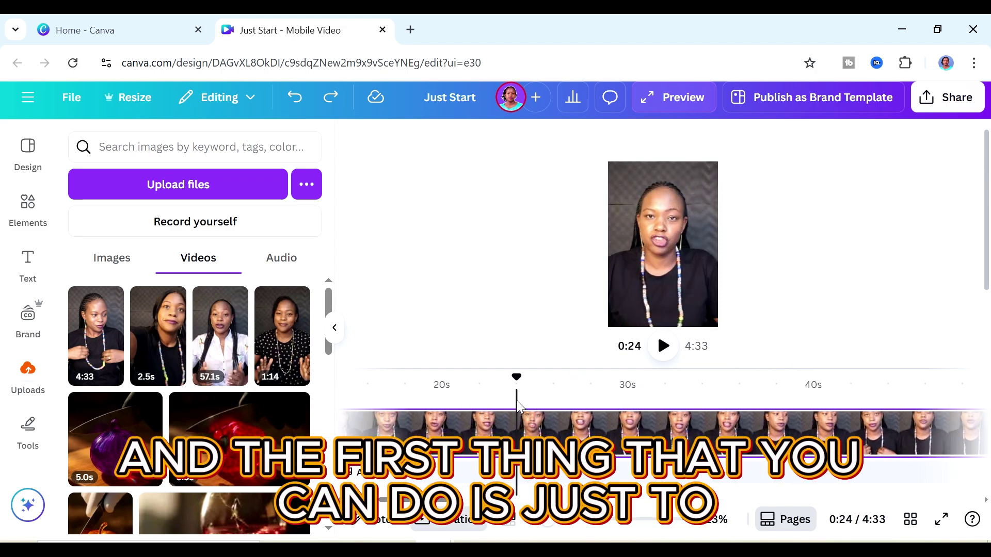
pyautogui.moveTo(514, 381); pyautogui.dragTo(767, 411)
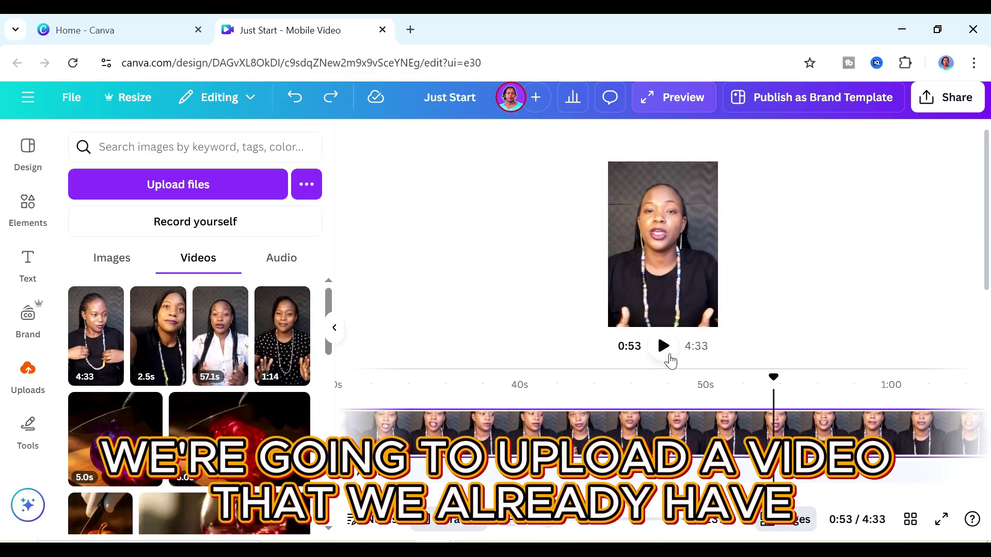
pyautogui.click(663, 346)
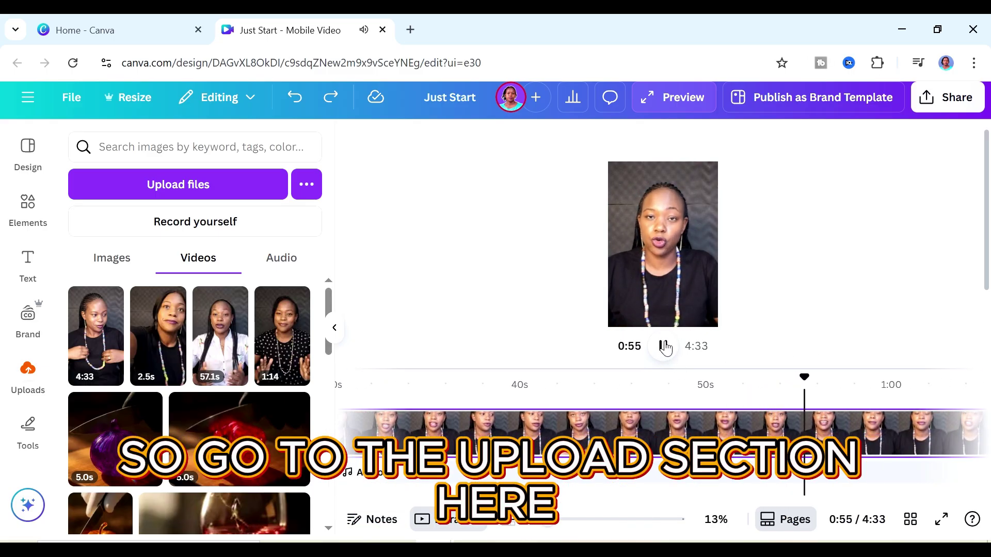
pyautogui.click(664, 346)
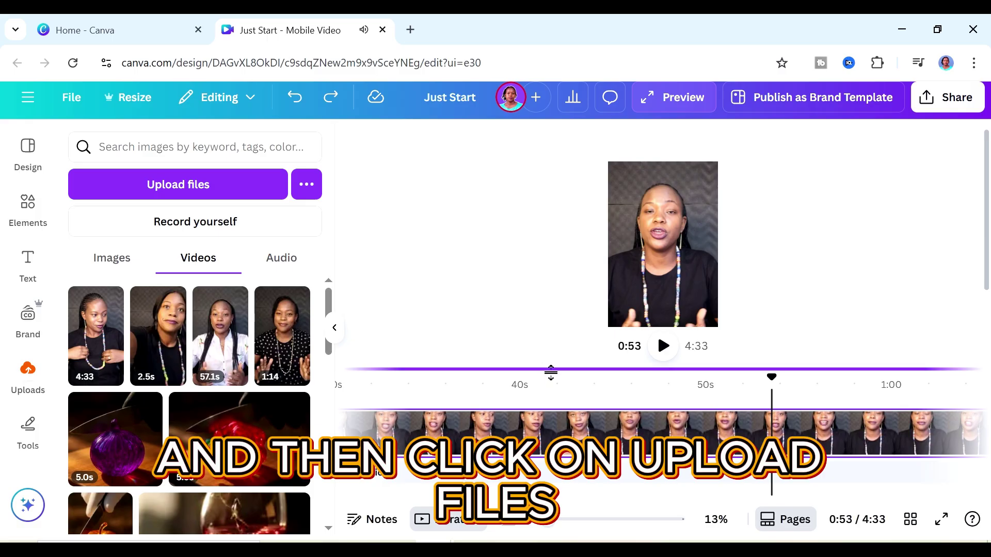
# - Split the footage at the playhead and delete the opening 53.2s section
pyautogui.click(769, 431)
pyautogui.rightClick(769, 430)
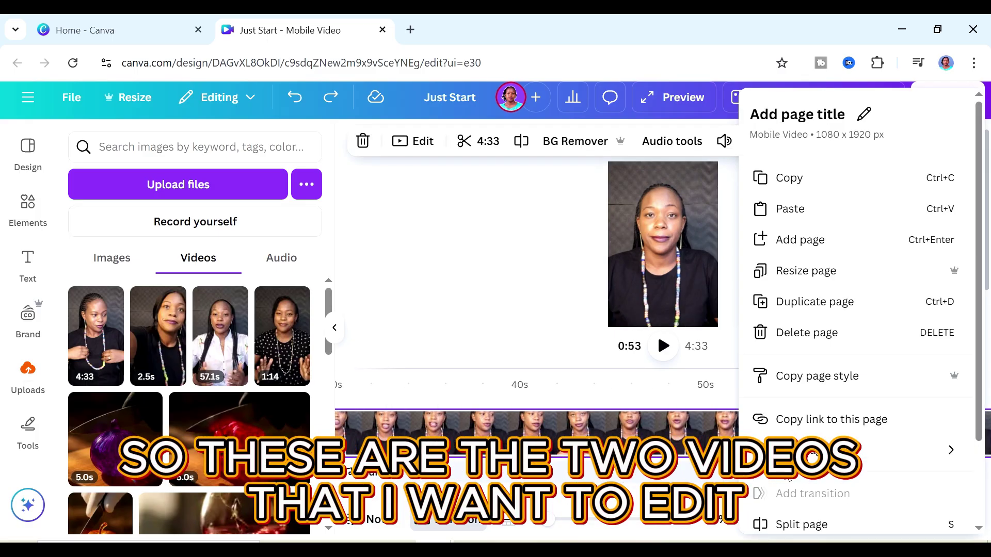
pyautogui.click(793, 525)
pyautogui.click(694, 438)
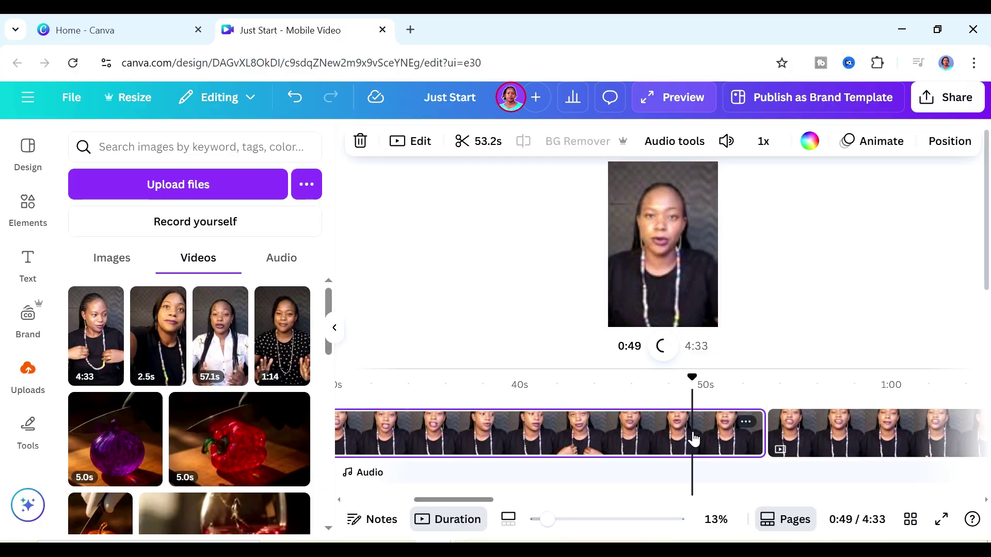
pyautogui.press('Delete')
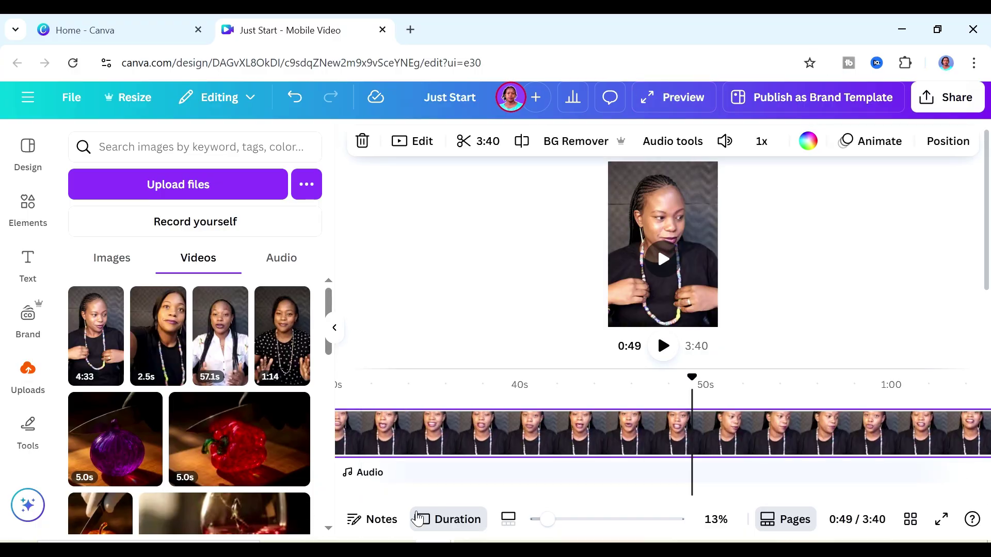
# - Cut out the short middle clip at 0:12 and reselect the first clip
pyautogui.moveTo(511, 504); pyautogui.dragTo(422, 503)
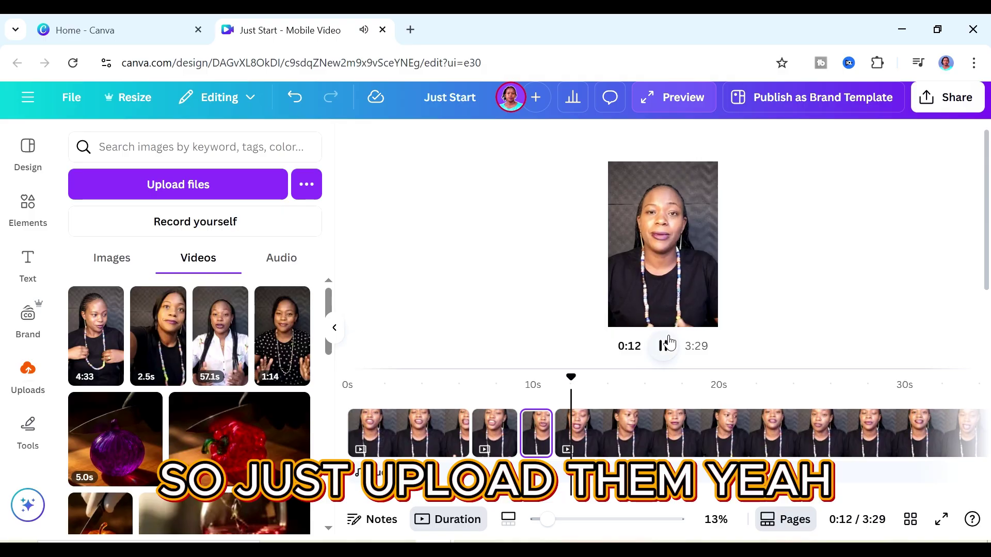
pyautogui.click(667, 345)
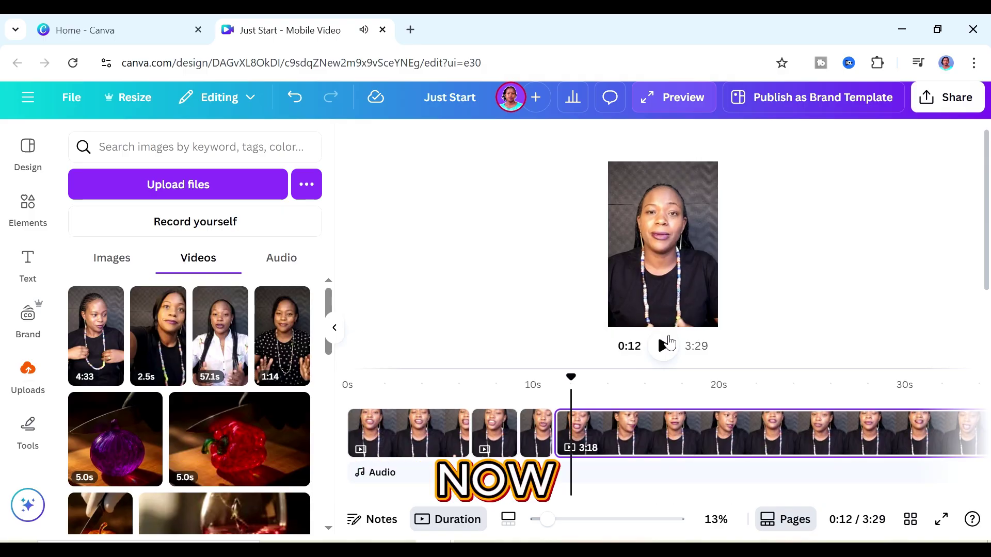
pyautogui.click(498, 400)
pyautogui.moveTo(500, 435); pyautogui.dragTo(488, 435)
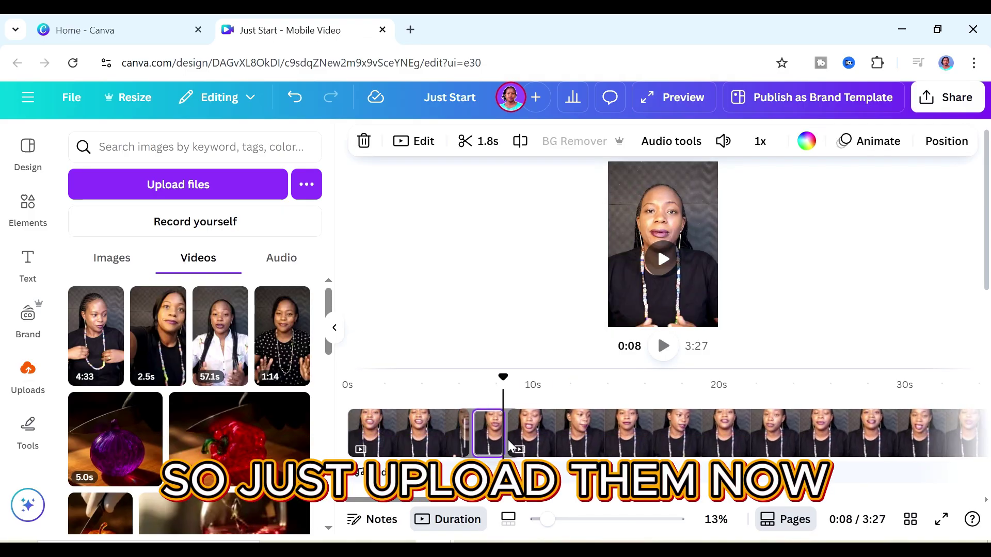
pyautogui.press('Delete')
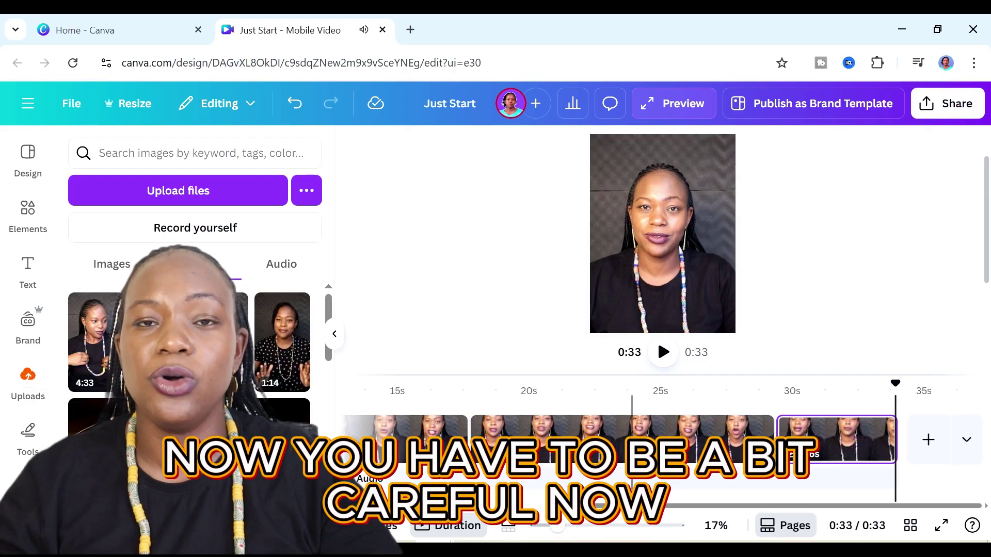
pyautogui.hscroll(-5, 418, 535)
pyautogui.hscroll(-2, 418, 535)
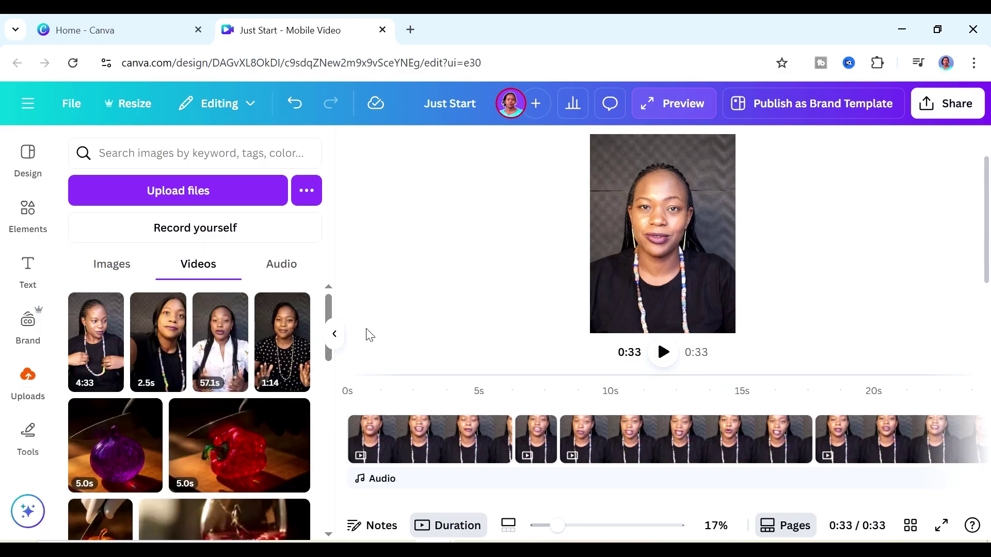
pyautogui.click(365, 420)
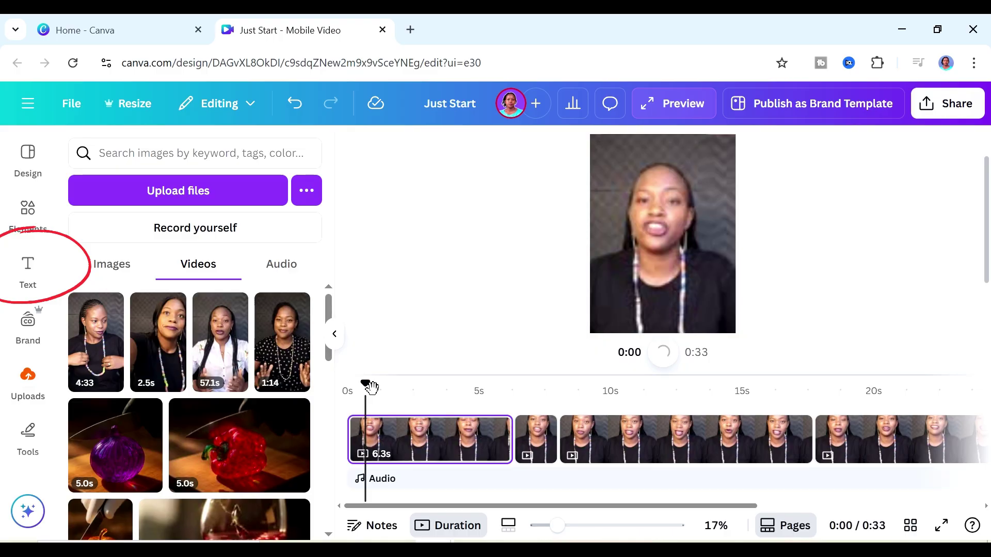
# - Add a paragraph text box at 0:01, undo it, and browse the Text panel styles
pyautogui.click(375, 432)
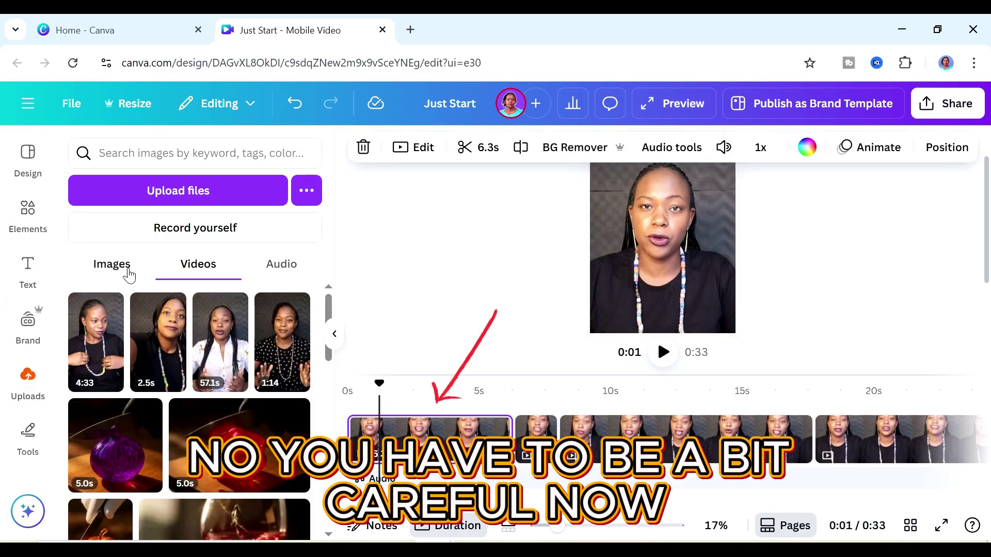
pyautogui.click(34, 264)
pyautogui.click(178, 198)
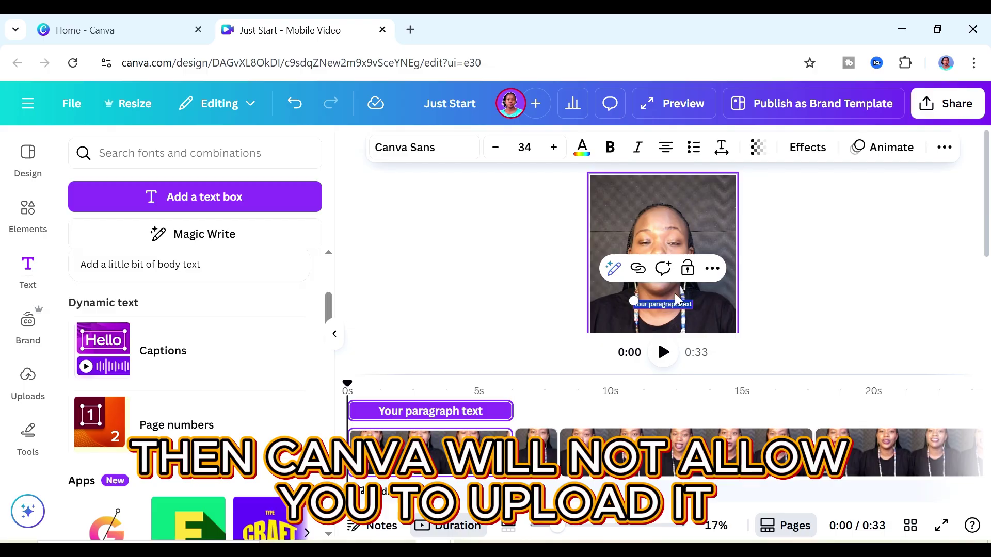
pyautogui.hotkey('ctrl', 'z')
pyautogui.scroll(-2, 229, 324)
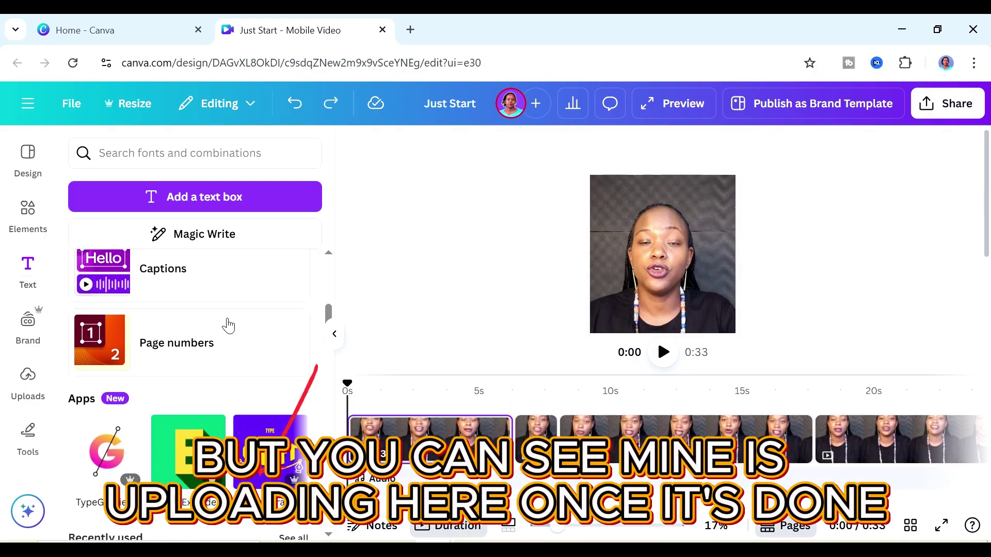
pyautogui.scroll(-4, 229, 323)
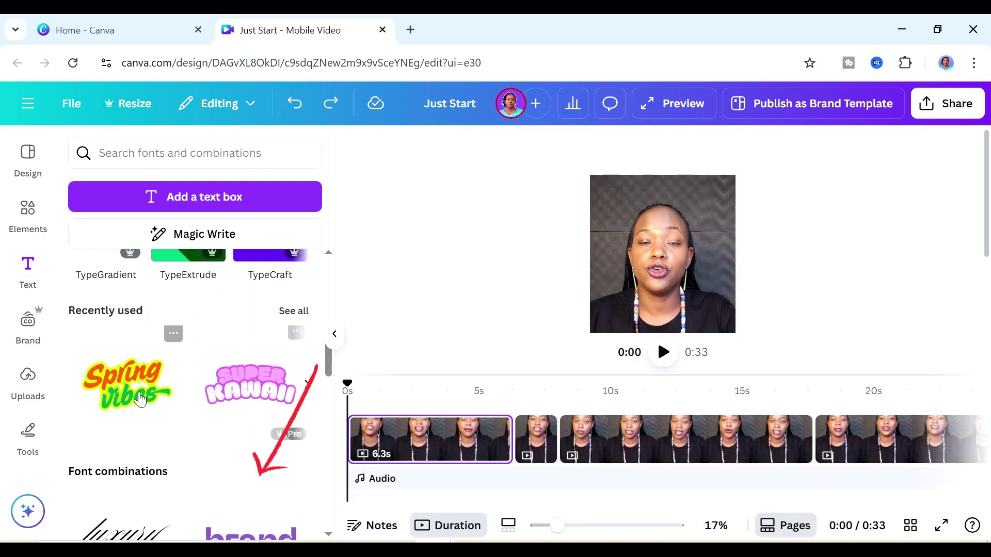
pyautogui.scroll(-3, 202, 377)
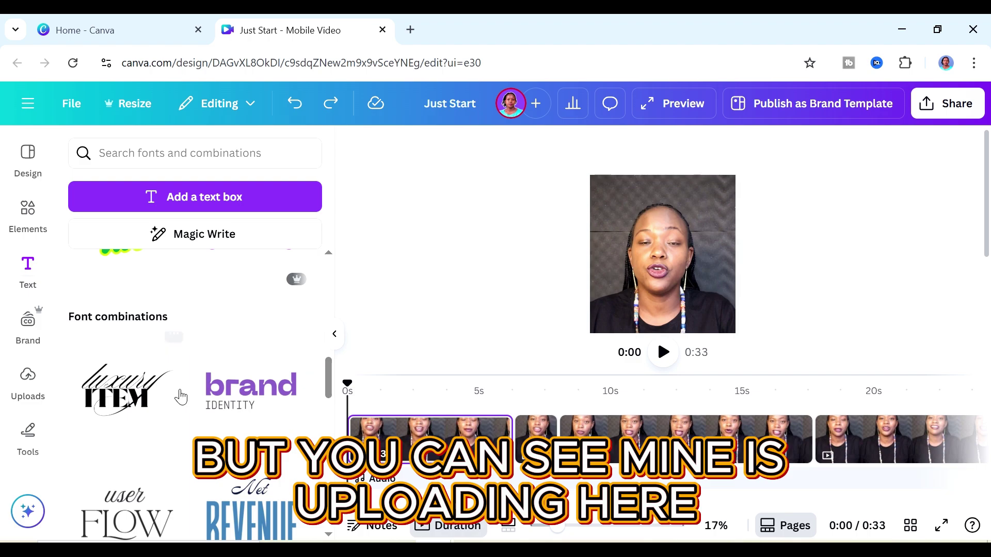
pyautogui.scroll(-3, 194, 427)
# - Find the Yellow Bold Minimalist Sunday Reset template among the design templates and open its pages
pyautogui.click(32, 170)
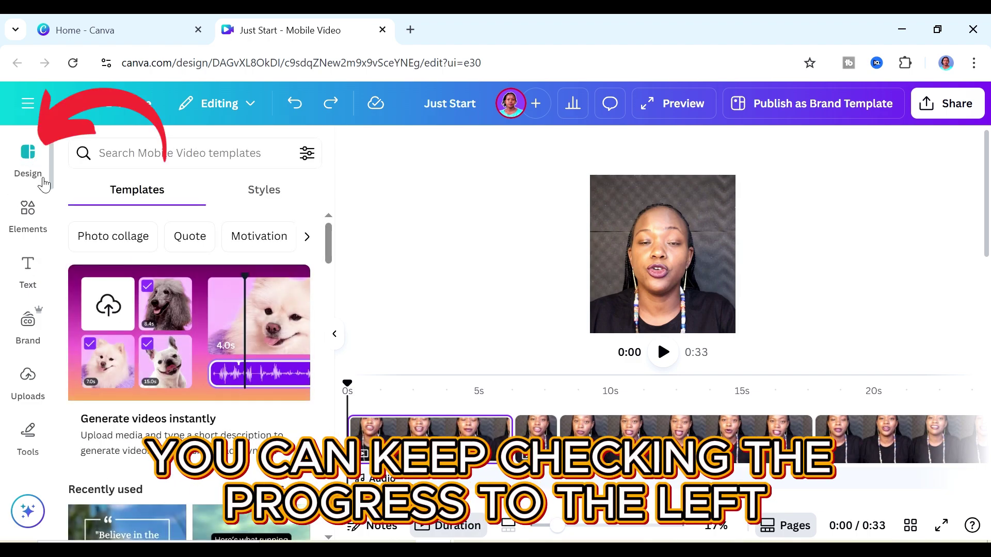
pyautogui.scroll(-8, 217, 331)
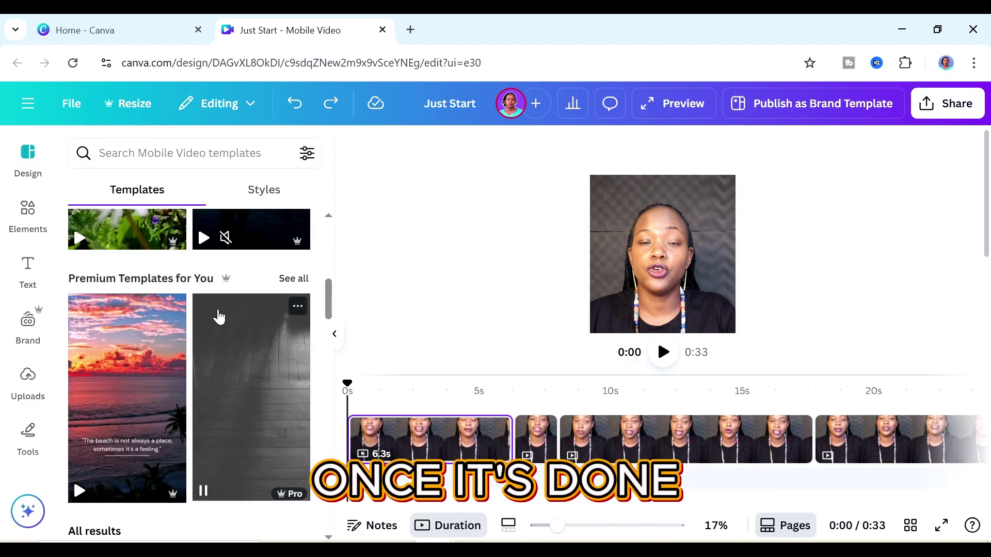
pyautogui.scroll(-6, 216, 316)
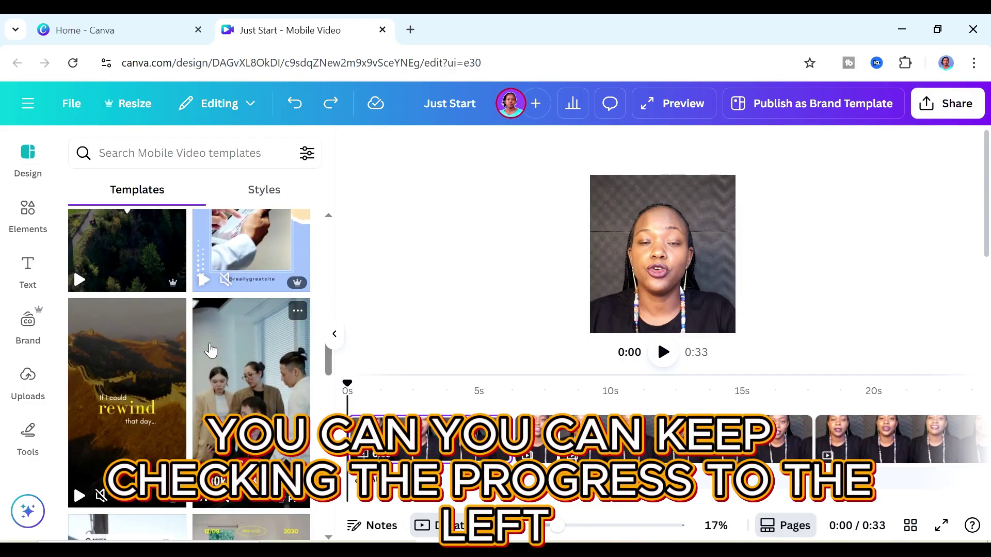
pyautogui.scroll(-5, 211, 350)
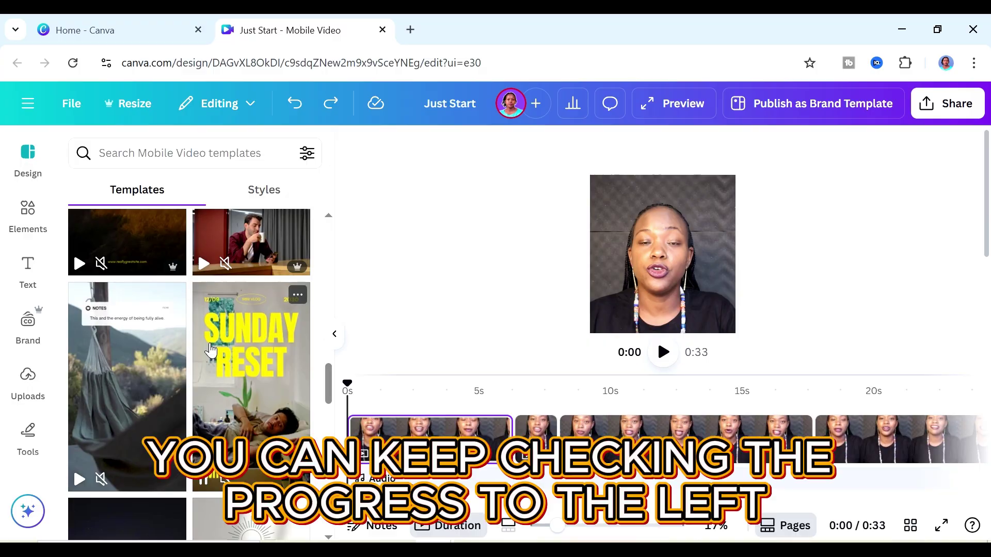
pyautogui.click(238, 352)
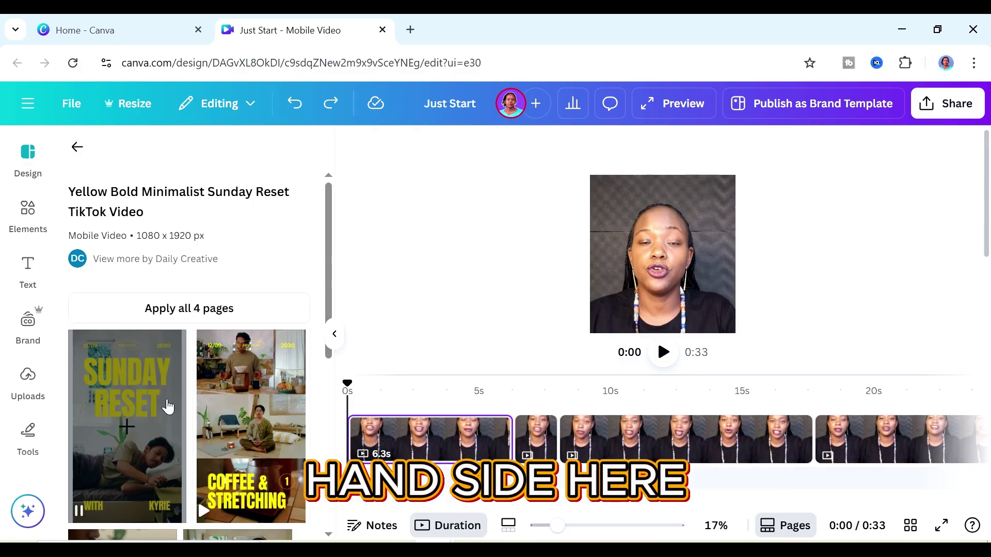
pyautogui.scroll(-3, 157, 409)
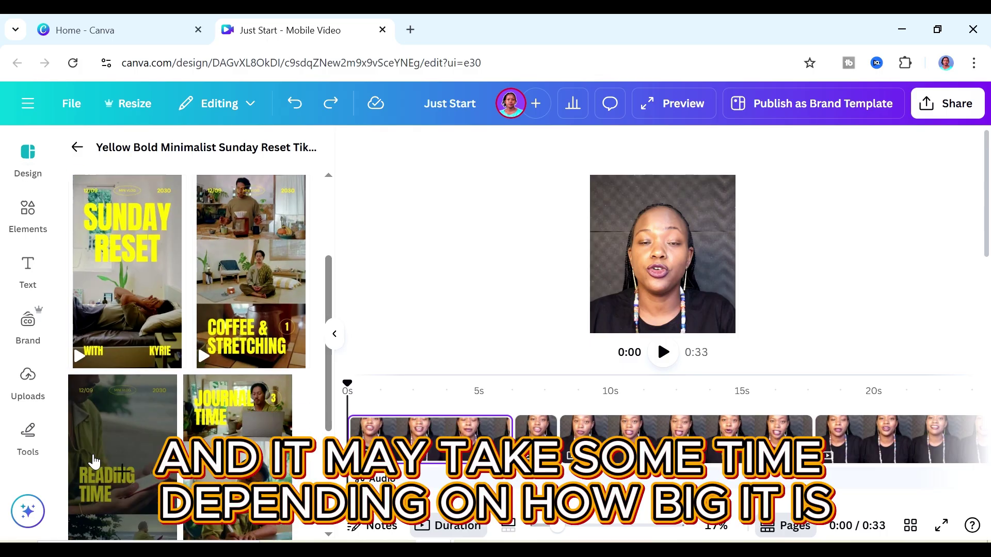
pyautogui.scroll(3, 103, 449)
# - Insert a 5-second Sunday Reset page after the first clip, deleting its background video
pyautogui.click(496, 433)
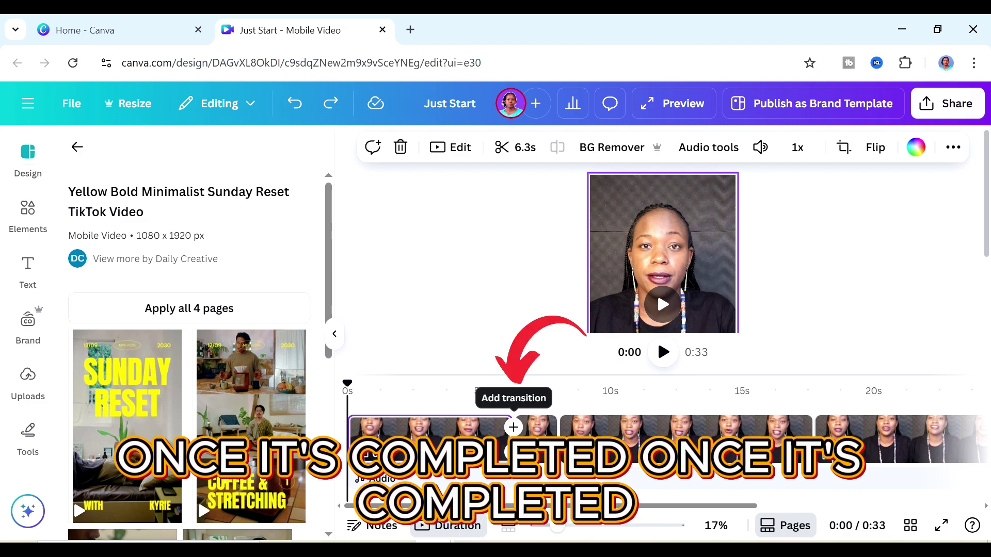
pyautogui.click(513, 428)
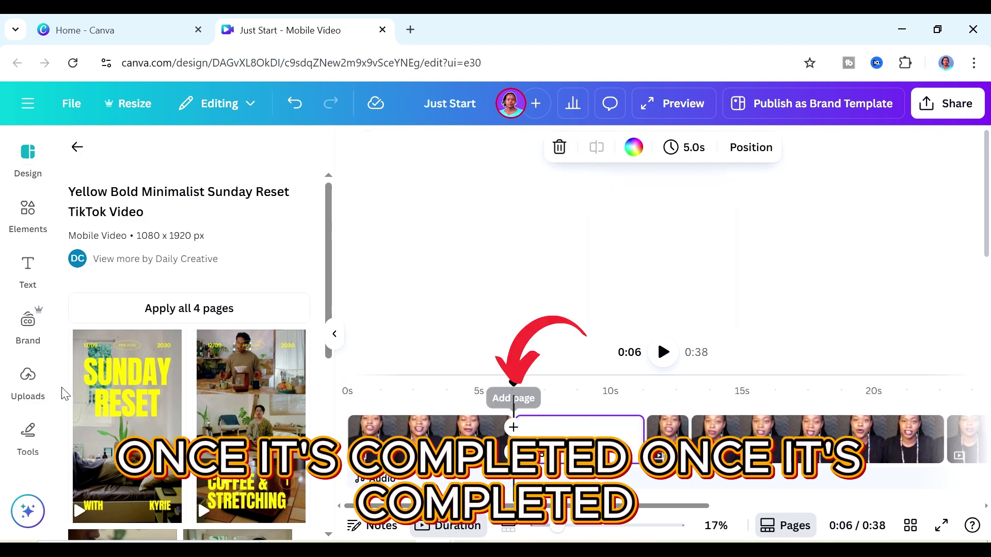
pyautogui.click(123, 417)
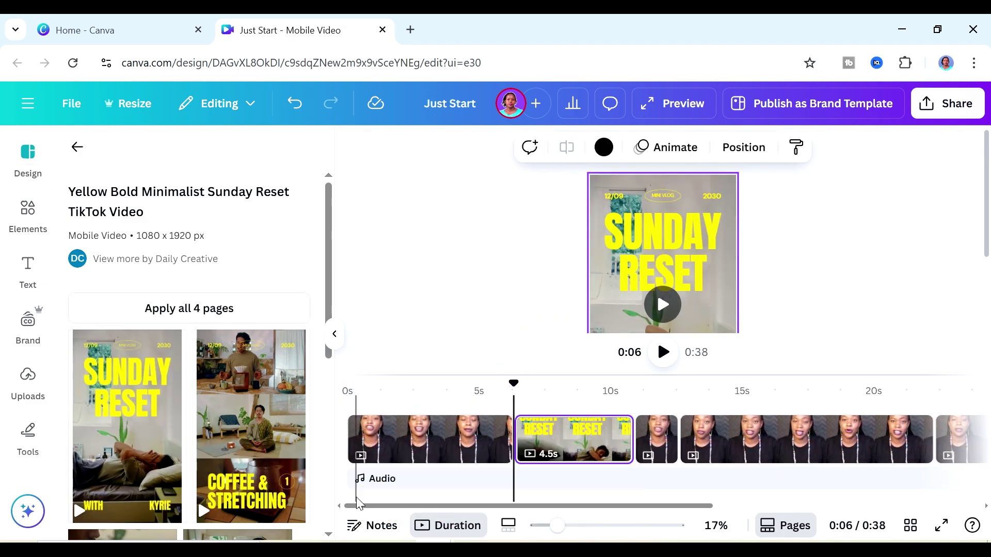
pyautogui.click(666, 293)
pyautogui.press('Delete')
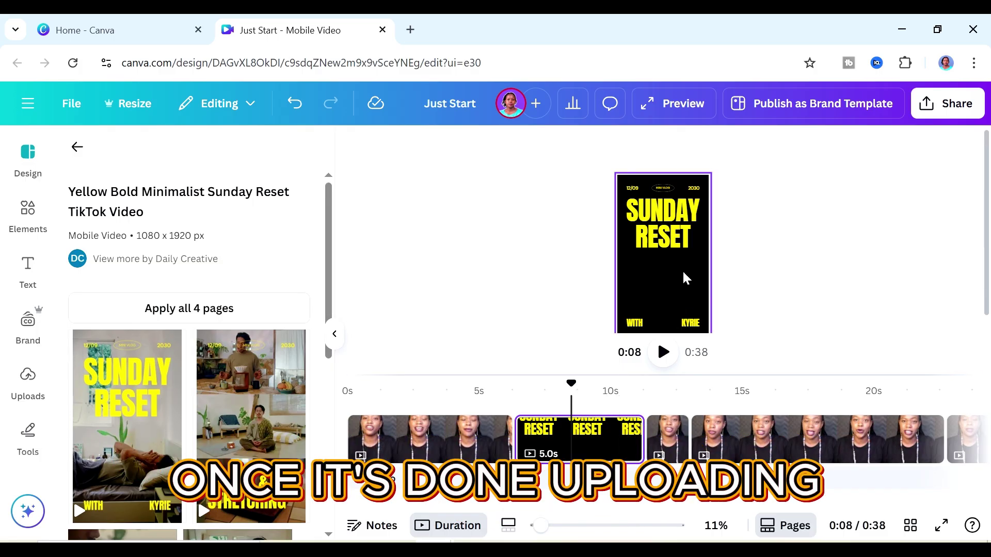
pyautogui.rightClick(685, 233)
# - Paste the SUNDAY RESET heading onto the first clip at size 140 and preview it
pyautogui.click(714, 116)
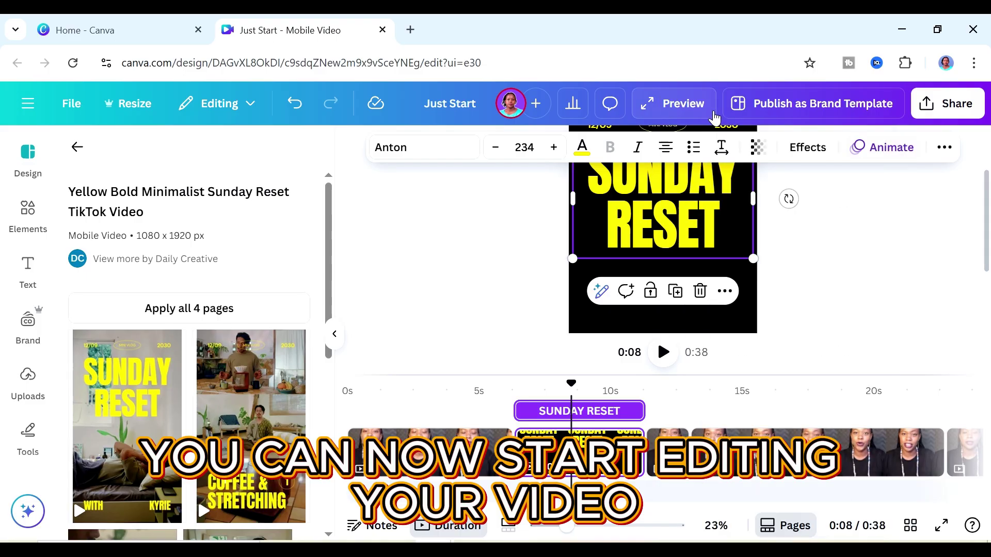
pyautogui.click(364, 430)
pyautogui.rightClick(364, 430)
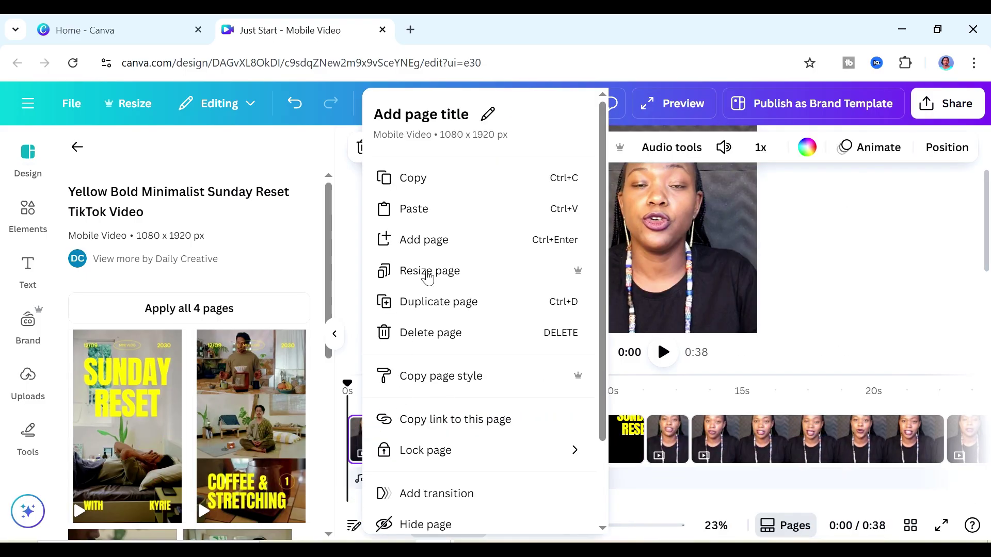
pyautogui.click(431, 220)
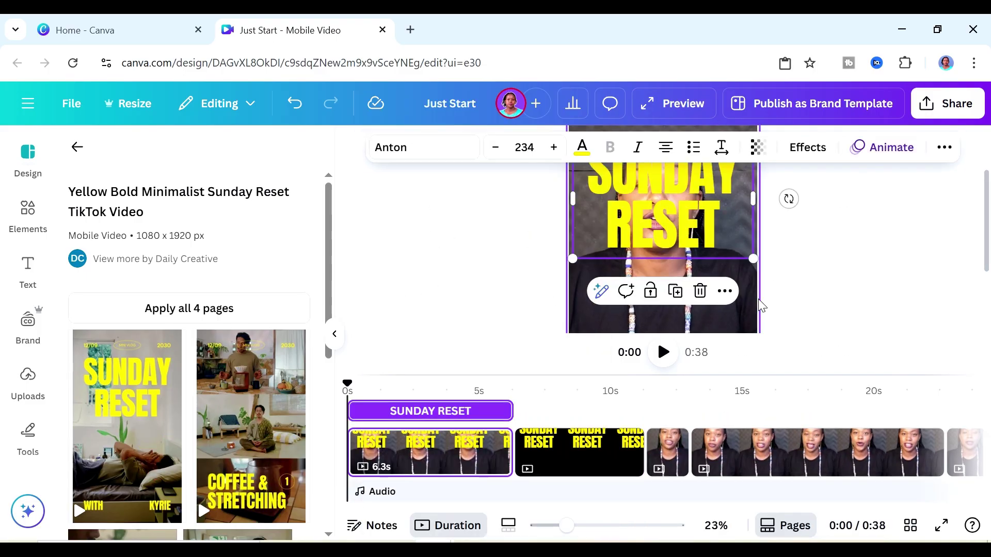
pyautogui.moveTo(760, 227); pyautogui.dragTo(689, 304)
pyautogui.click(664, 352)
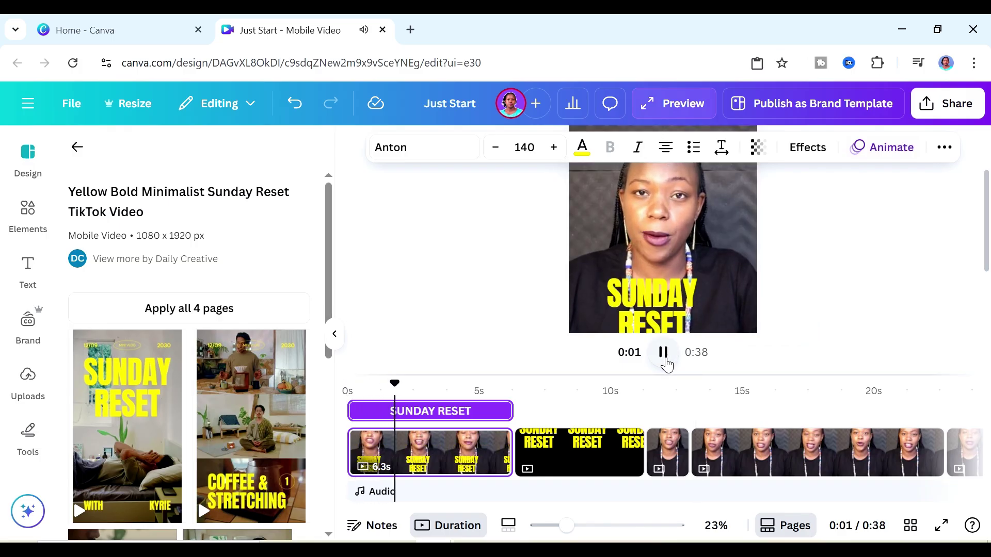
pyautogui.click(664, 356)
pyautogui.moveTo(394, 386); pyautogui.dragTo(346, 390)
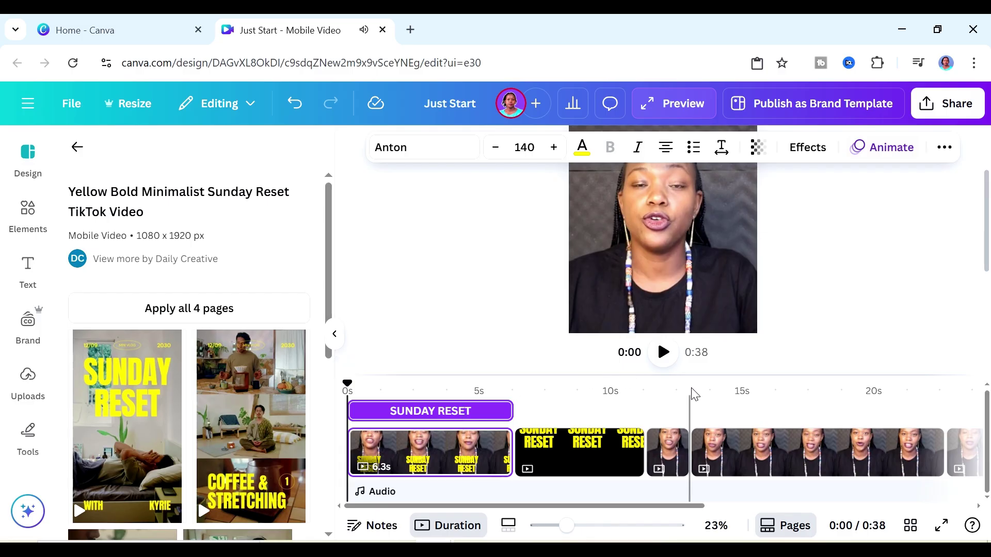
pyautogui.click(664, 353)
pyautogui.click(663, 353)
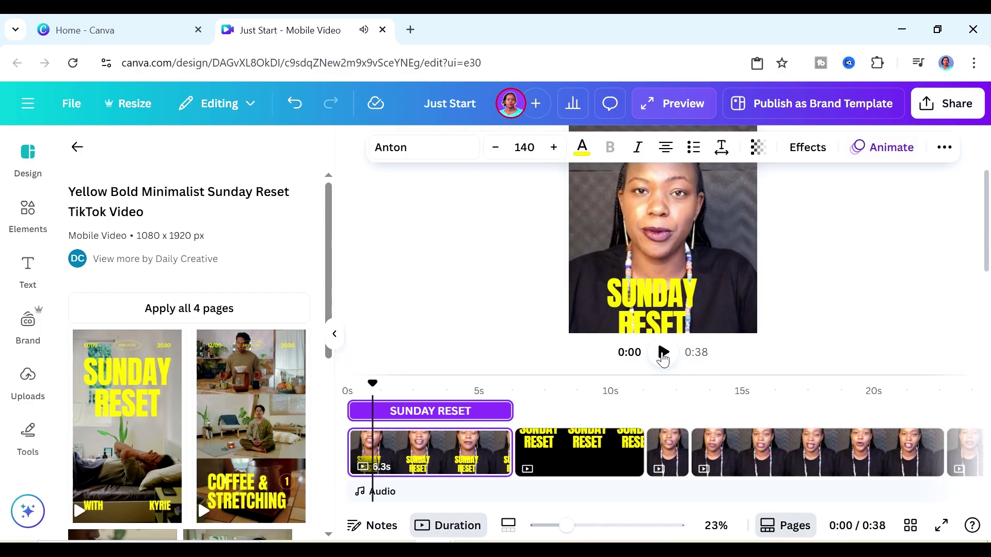
# - Delete the black Sunday Reset page, returning the video to 0:33
pyautogui.click(552, 459)
pyautogui.click(553, 458)
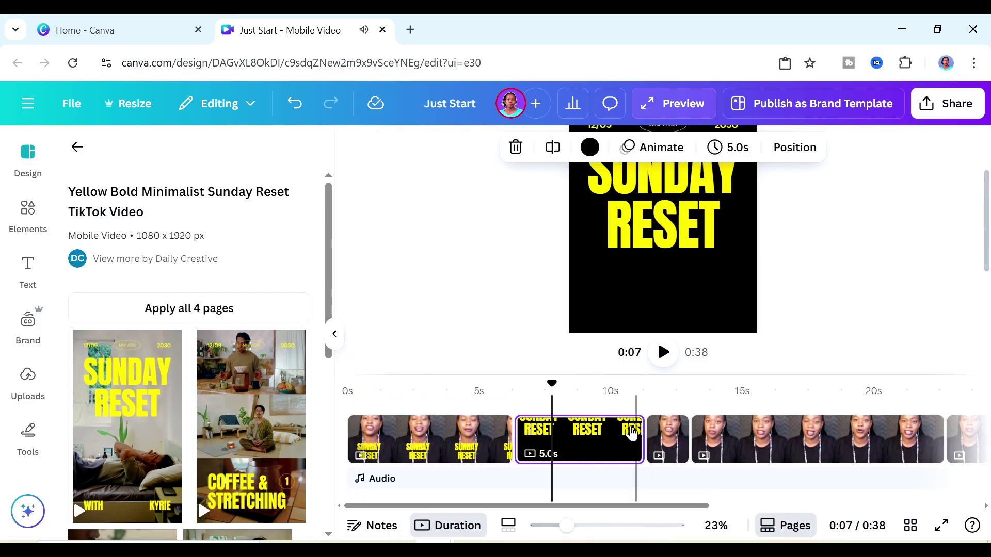
pyautogui.rightClick(602, 437)
pyautogui.scroll(-2, 742, 475)
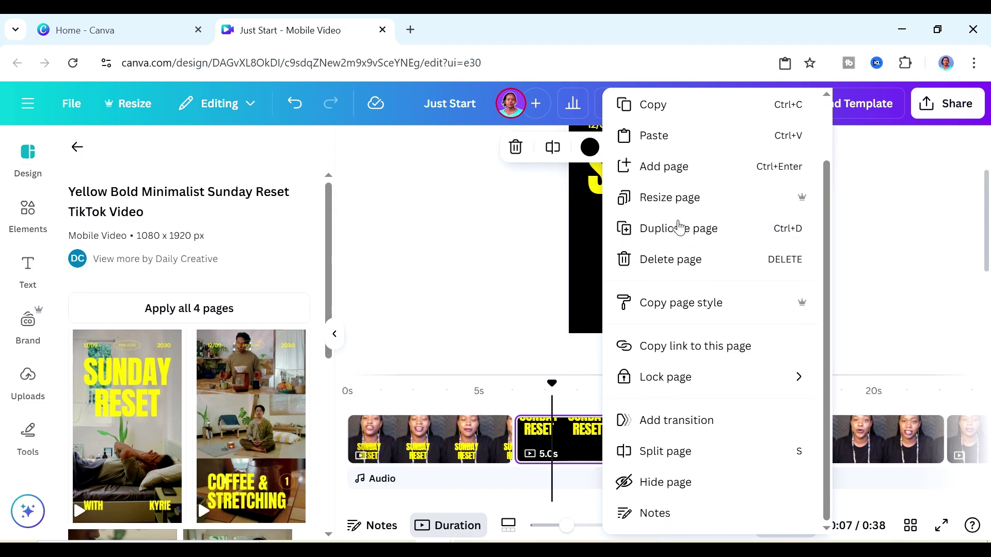
pyautogui.click(673, 269)
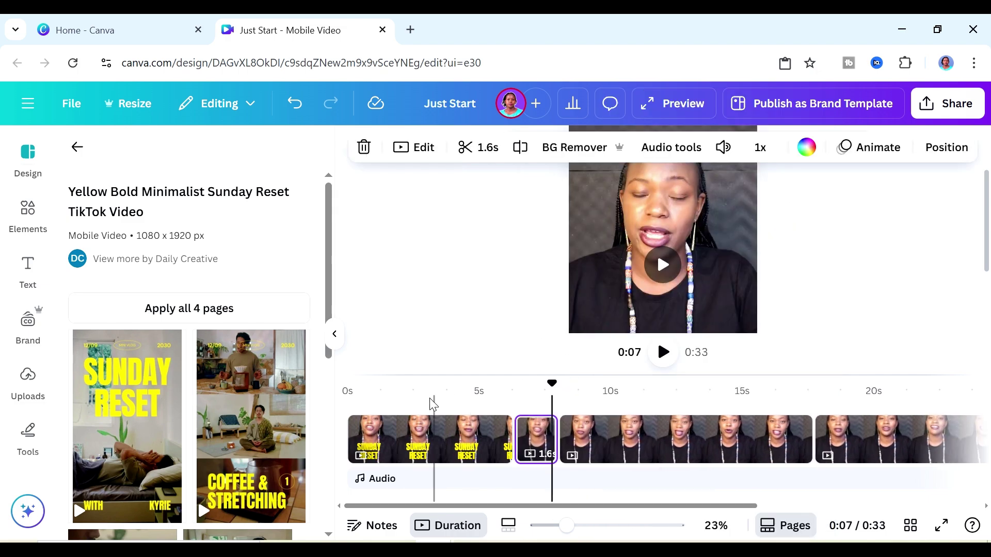
# - Replace the heading text with 'YOU KEEP WATCHING' and add a line break
pyautogui.click(427, 450)
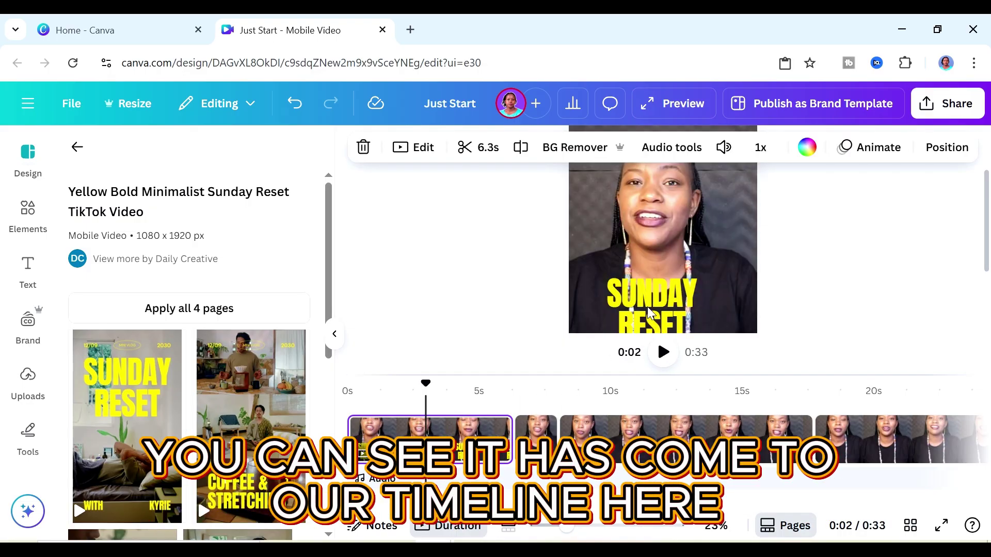
pyautogui.rightClick(641, 307)
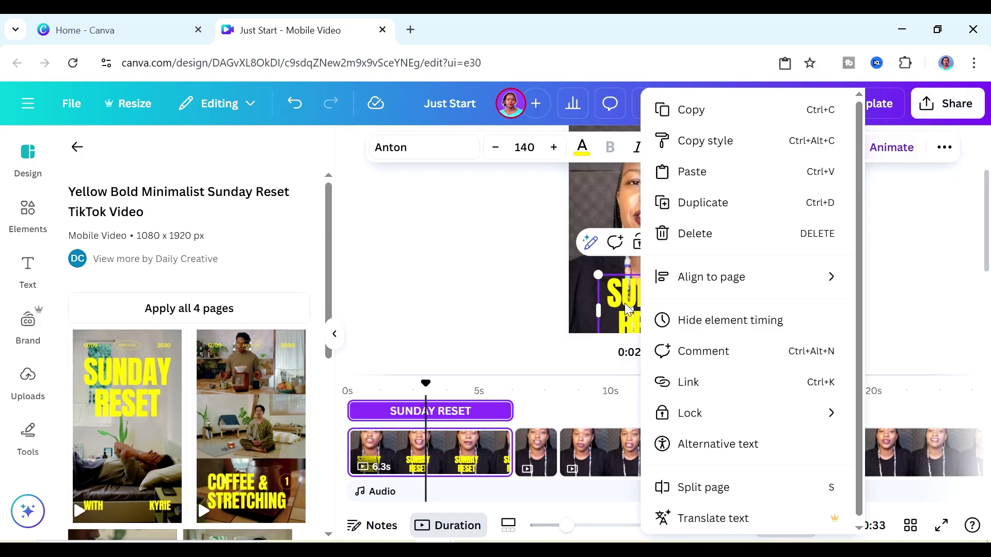
pyautogui.click(609, 311)
pyautogui.doubleClick(609, 311)
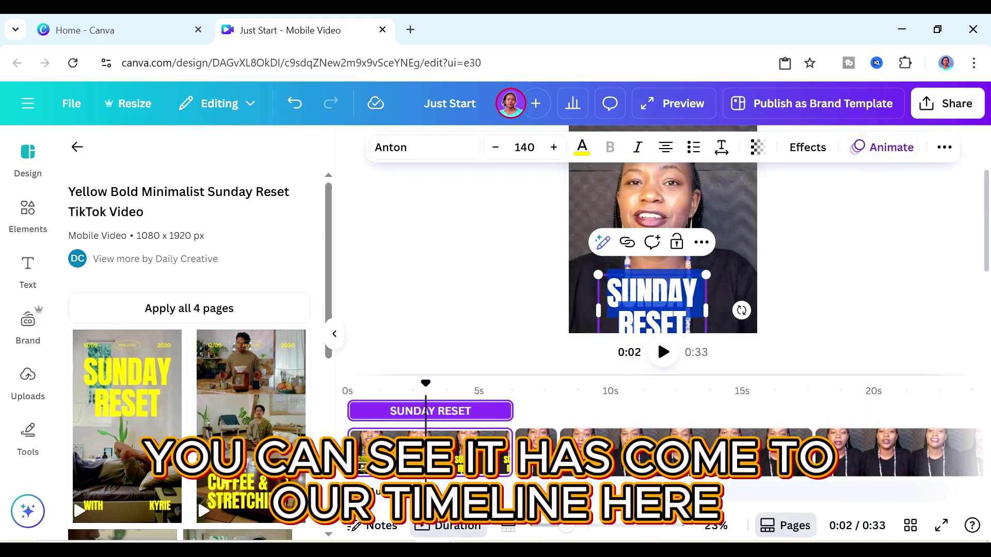
pyautogui.write('YOU')
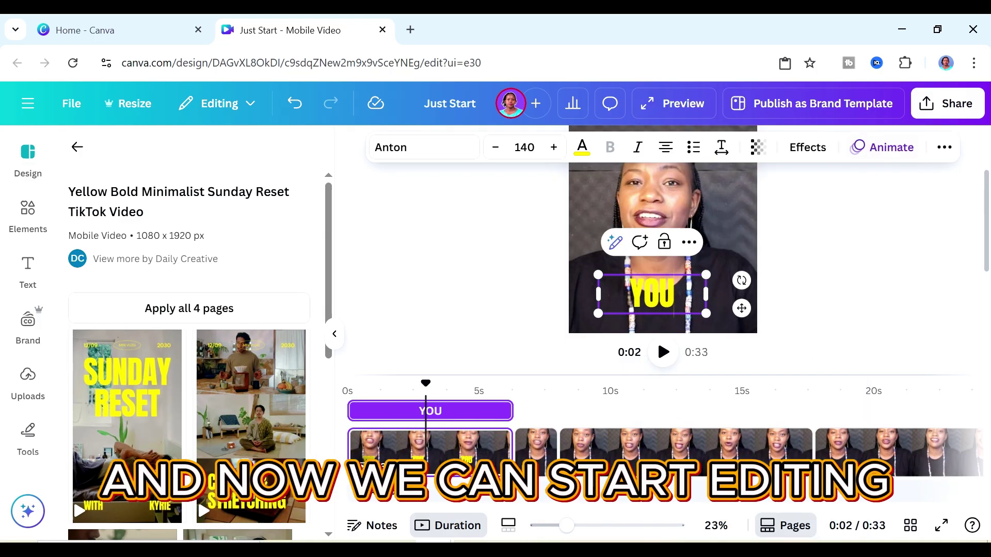
pyautogui.write(' KEEP')
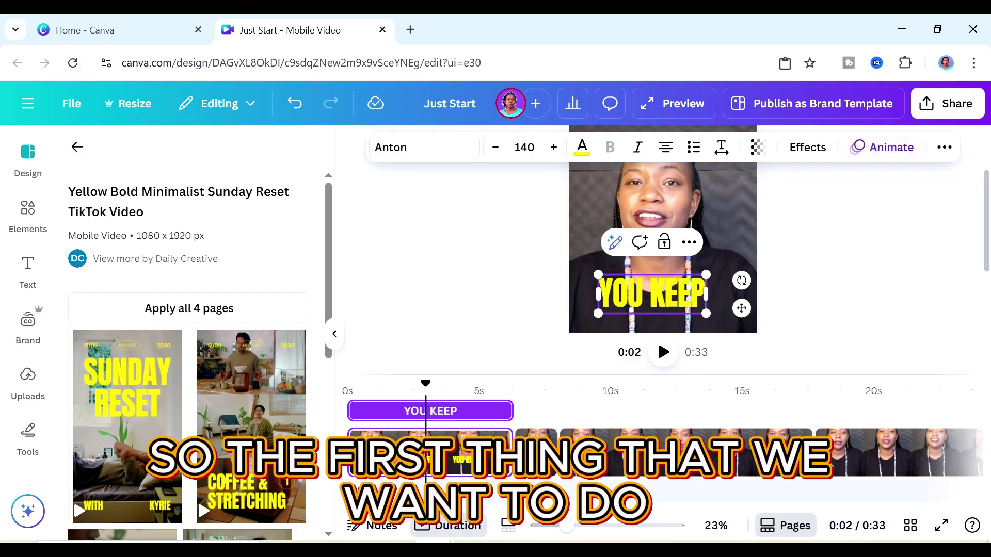
pyautogui.write(' WATCHING')
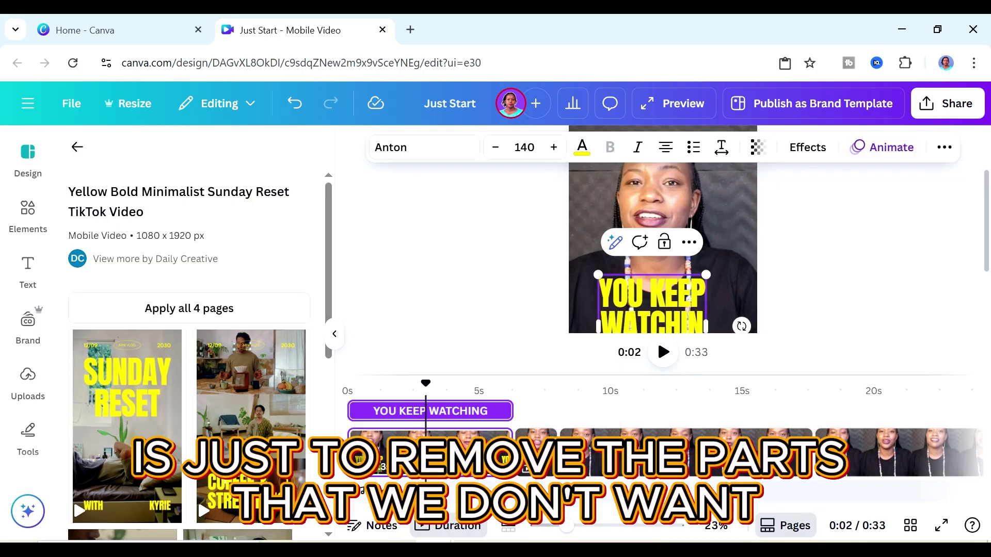
pyautogui.press('Return')
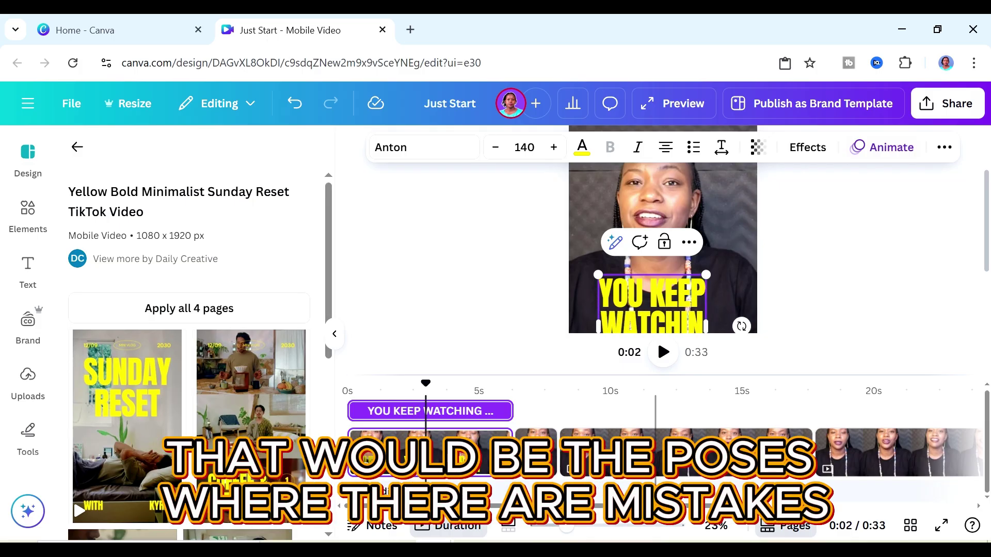
# - Resize the caption to size 147 on two lines and trim its clip to 2.5 seconds
pyautogui.moveTo(569, 526); pyautogui.dragTo(554, 526)
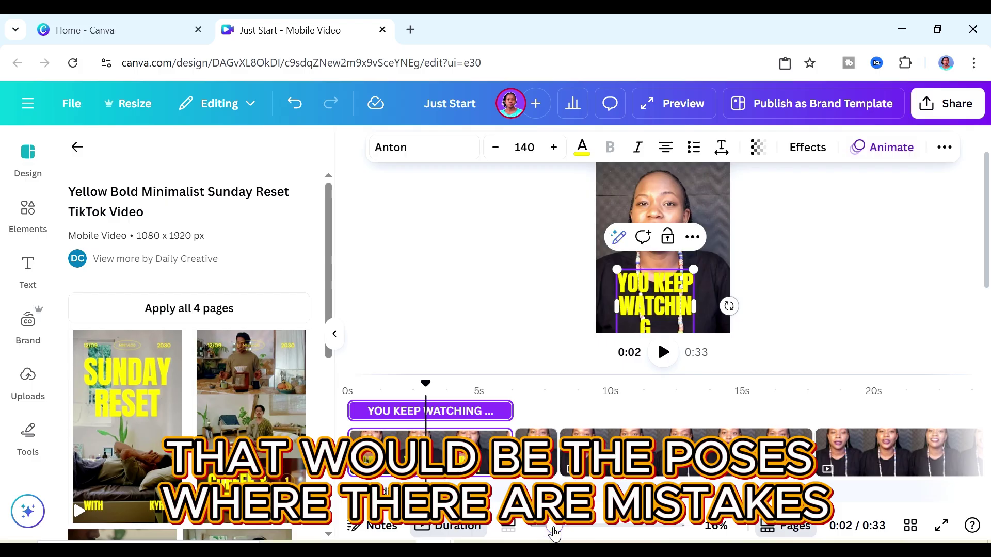
pyautogui.moveTo(703, 305); pyautogui.dragTo(717, 309)
pyautogui.moveTo(719, 269); pyautogui.dragTo(778, 316)
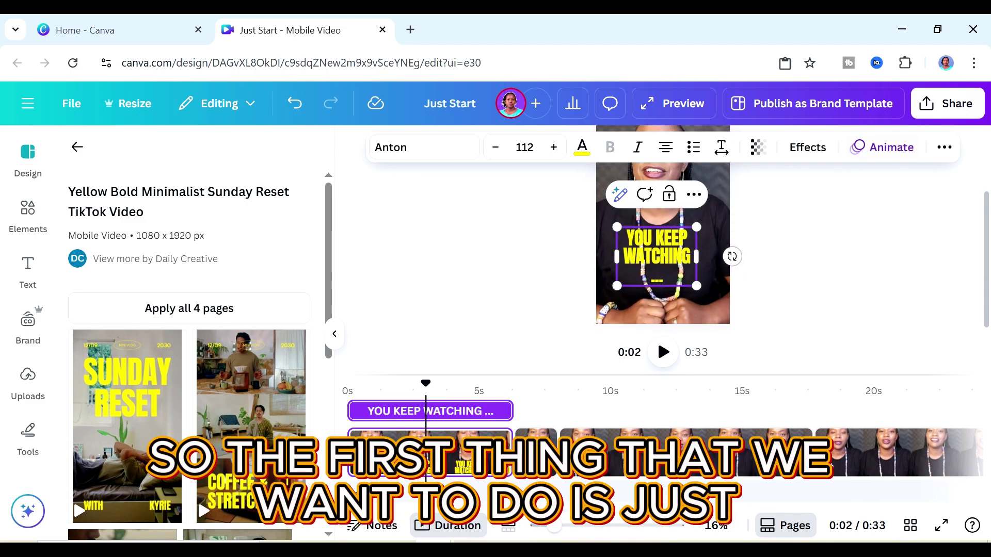
pyautogui.click(663, 352)
pyautogui.click(663, 352)
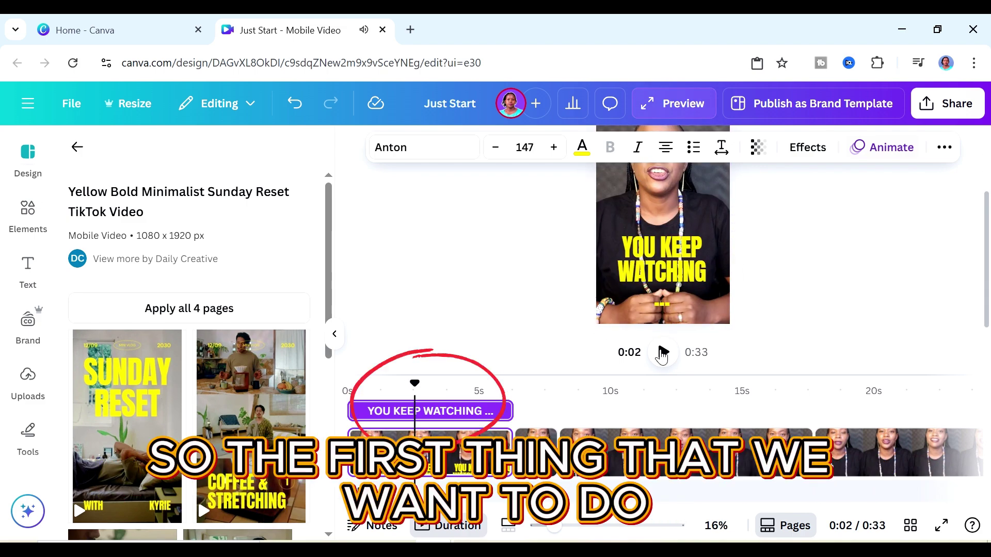
pyautogui.moveTo(505, 415); pyautogui.dragTo(429, 419)
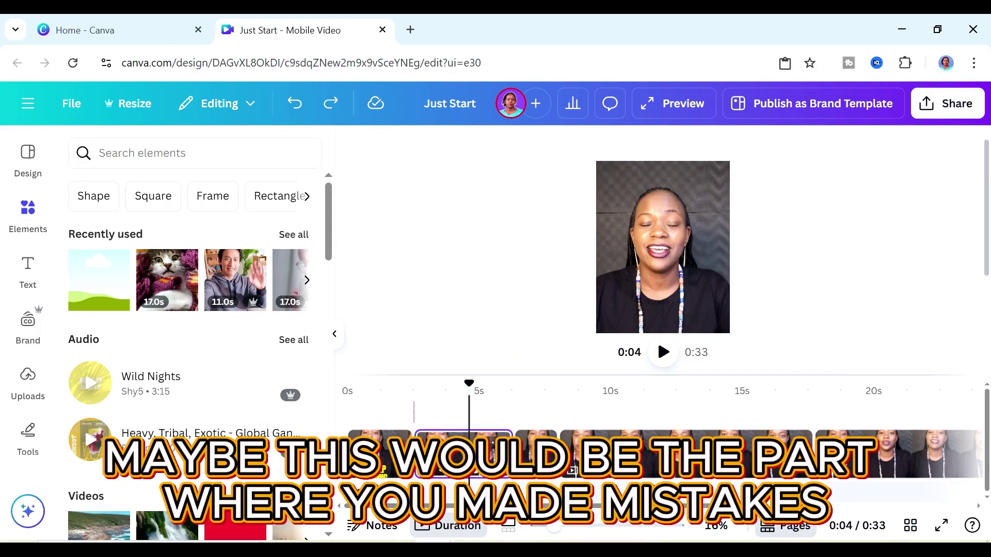
# - Apply BG Remover to the second 3.8-second talking-head clip
pyautogui.click(474, 464)
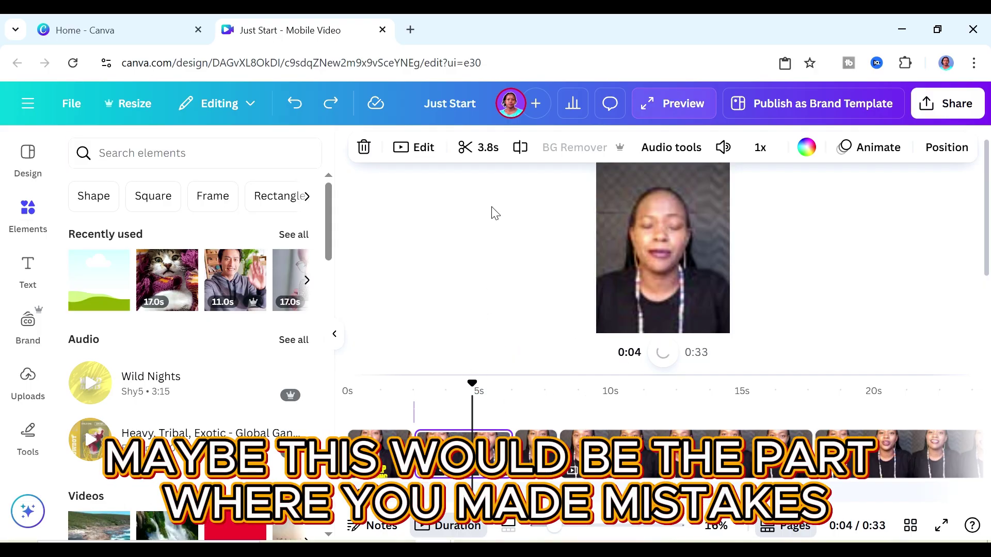
pyautogui.click(575, 150)
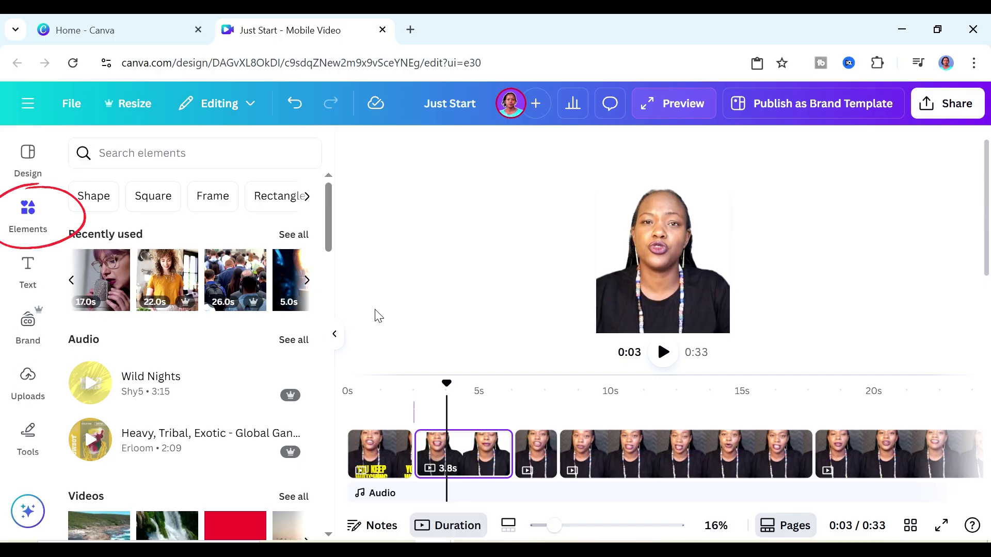
# - Find vertical stock videos for 'online' and add a blank 5-second page after the second clip
pyautogui.click(196, 153)
pyautogui.write('online')
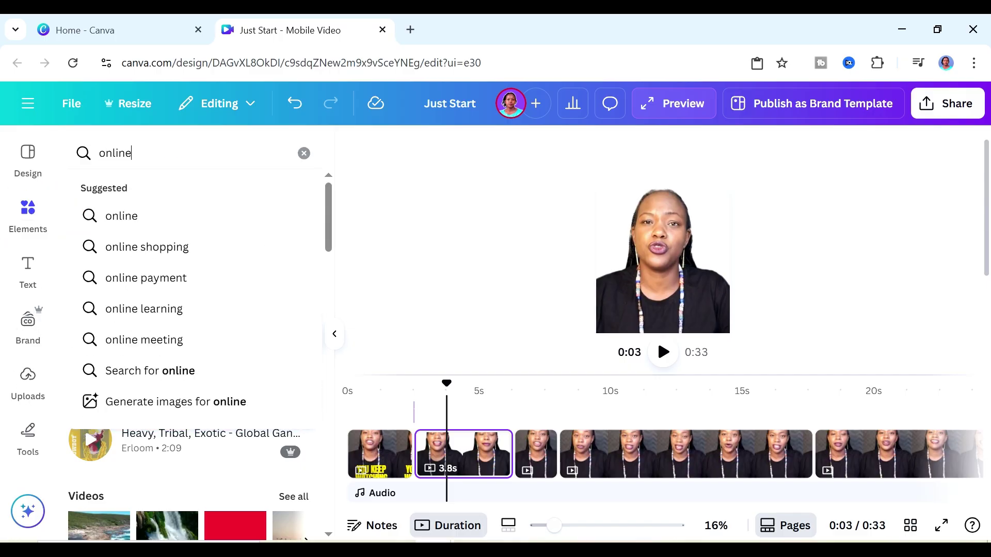
pyautogui.press('Return')
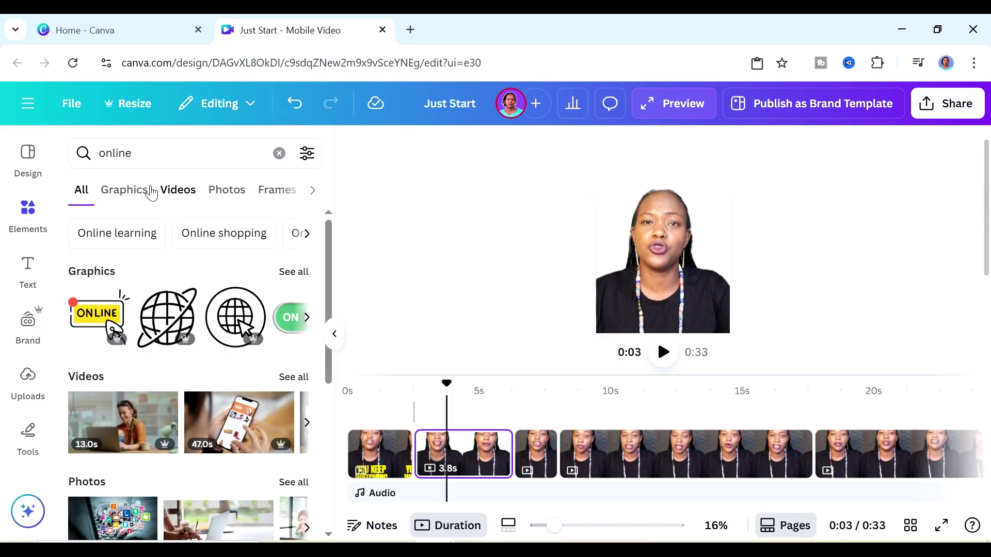
pyautogui.click(188, 195)
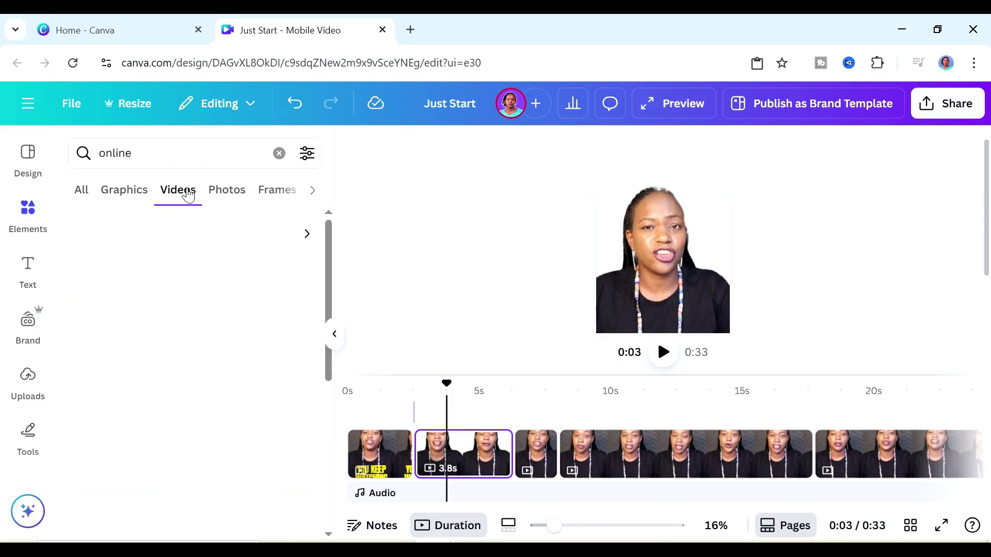
pyautogui.click(311, 158)
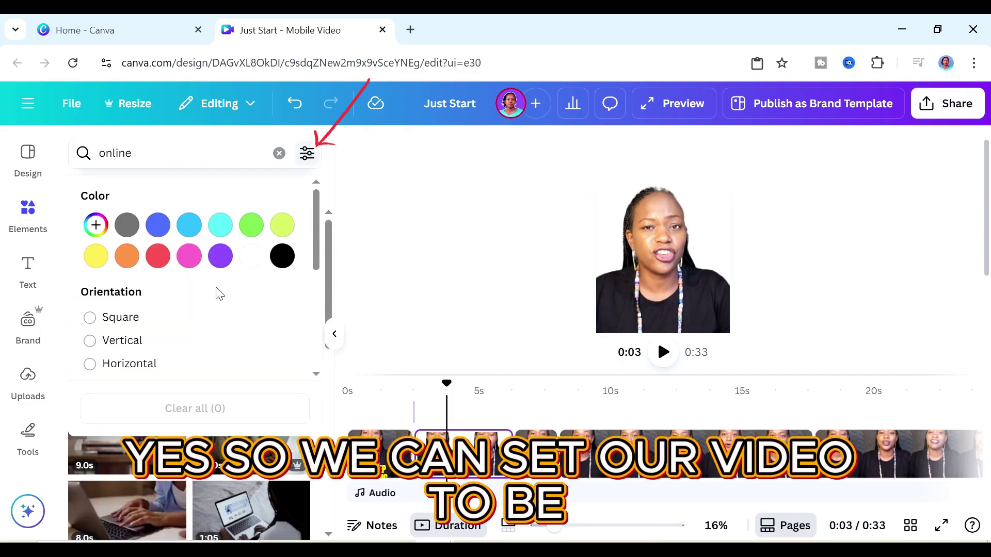
pyautogui.scroll(-3, 179, 316)
pyautogui.scroll(1, 165, 262)
pyautogui.click(110, 264)
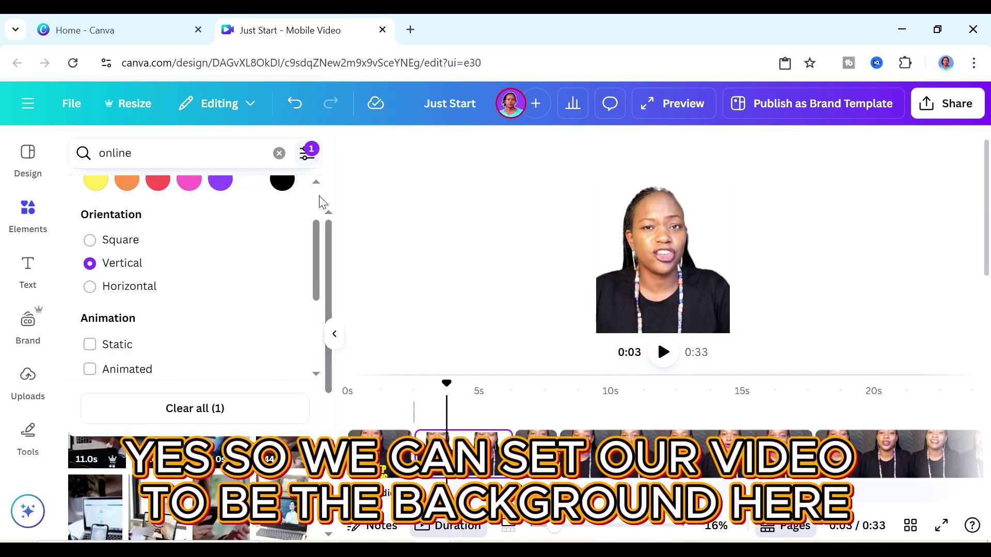
pyautogui.click(333, 187)
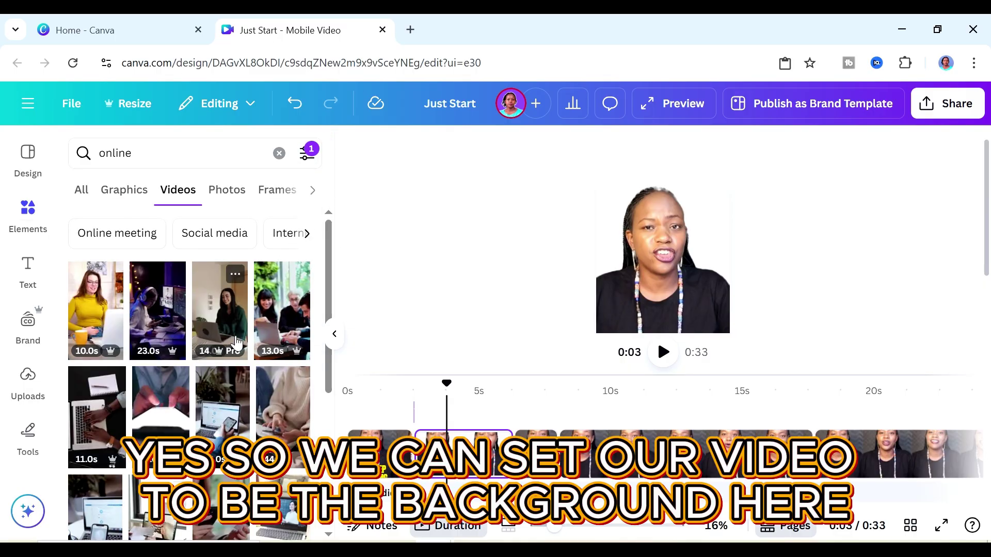
pyautogui.scroll(-5, 191, 330)
pyautogui.click(514, 439)
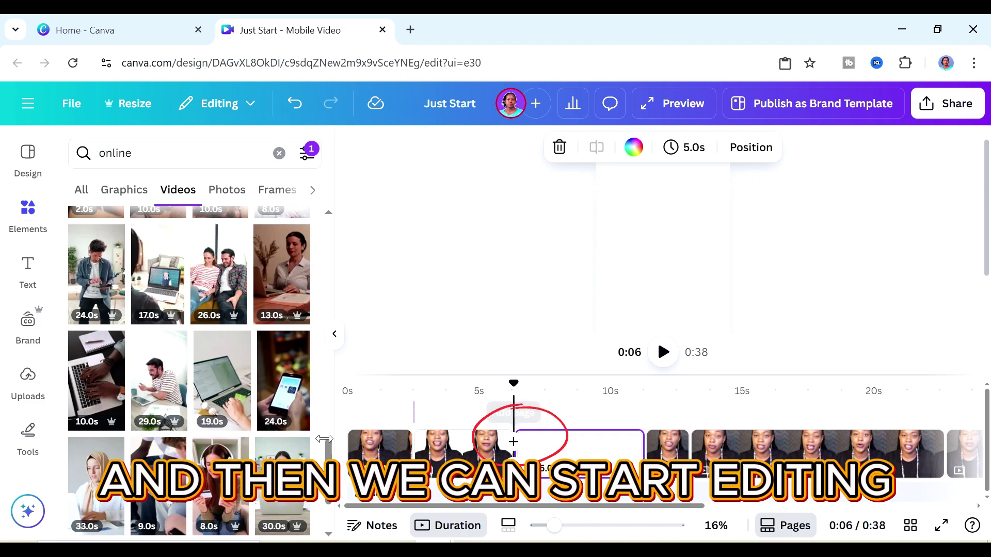
# - Add the waving headphone-woman stock video as a new page and trim it to about 3.7 seconds
pyautogui.scroll(-3, 200, 443)
pyautogui.scroll(-5, 200, 443)
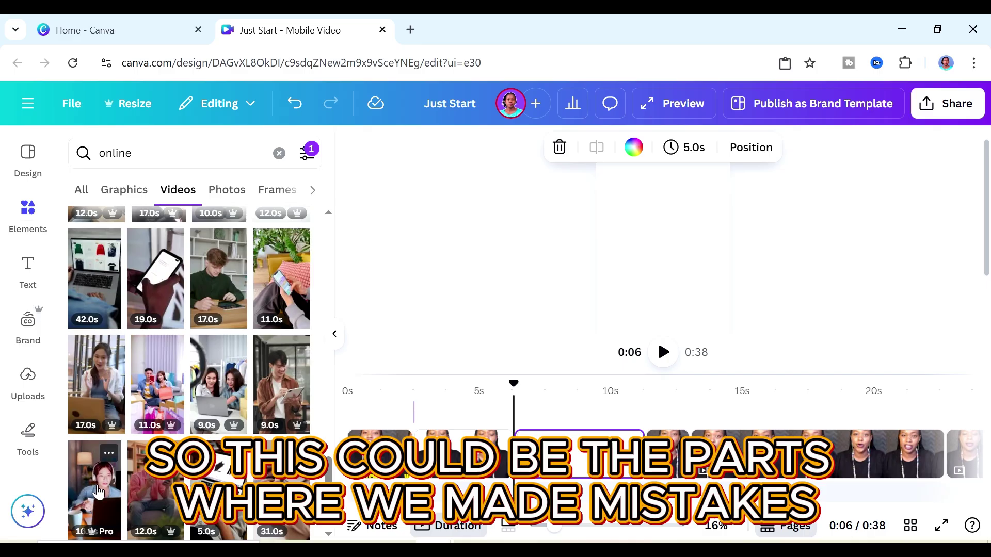
pyautogui.click(98, 493)
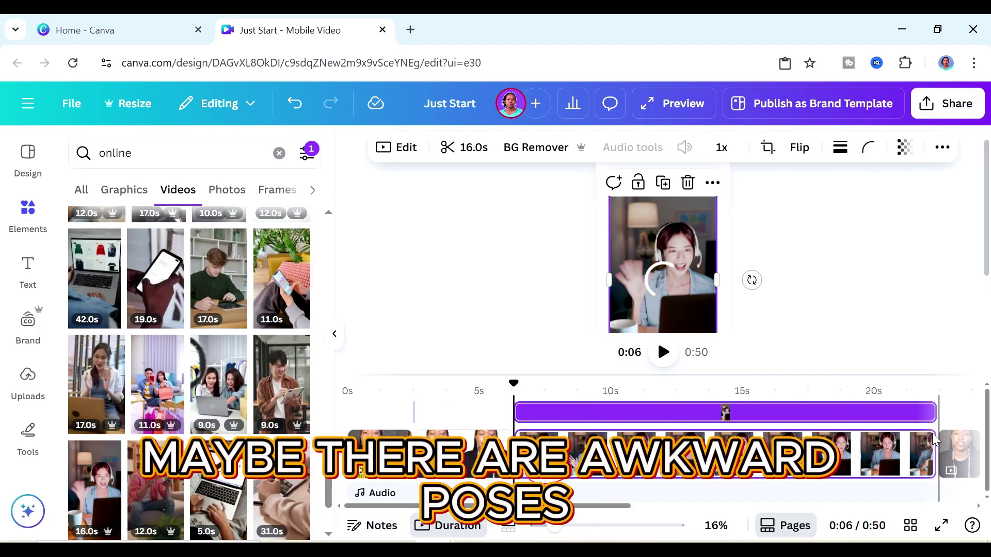
pyautogui.moveTo(927, 459); pyautogui.dragTo(507, 452)
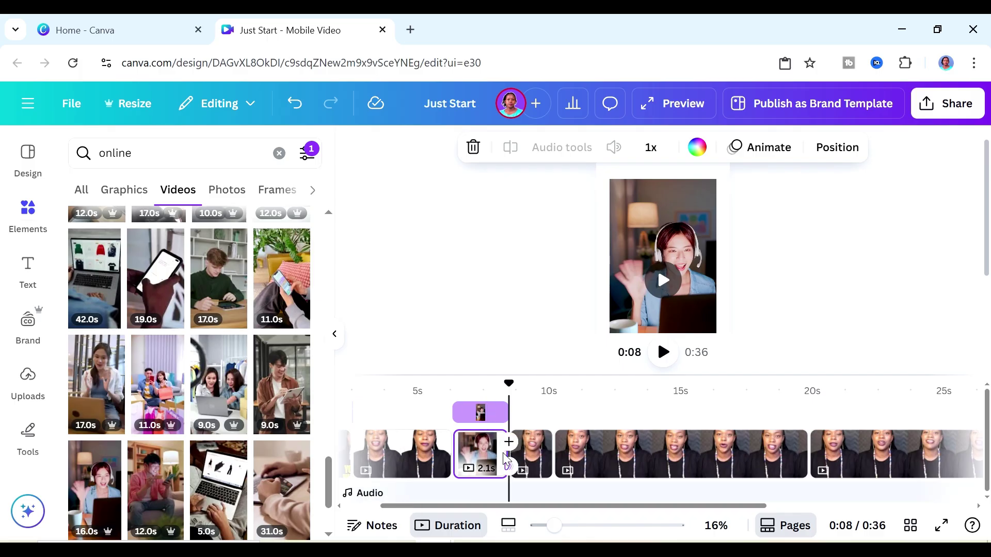
pyautogui.moveTo(505, 463); pyautogui.dragTo(551, 453)
# - Paste the headphone-woman stock clip onto the talking-head page as an overlay and select it
pyautogui.rightClick(644, 211)
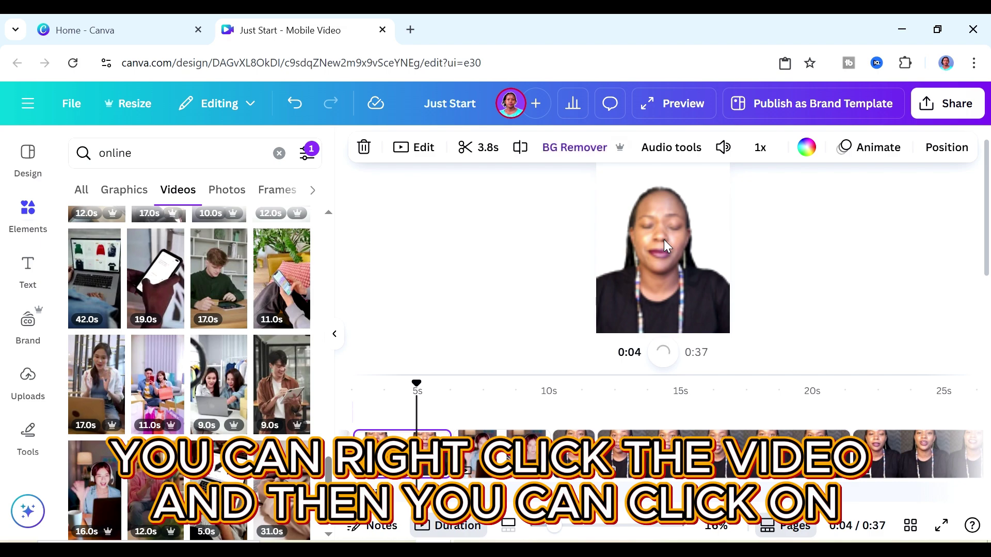
pyautogui.rightClick(704, 232)
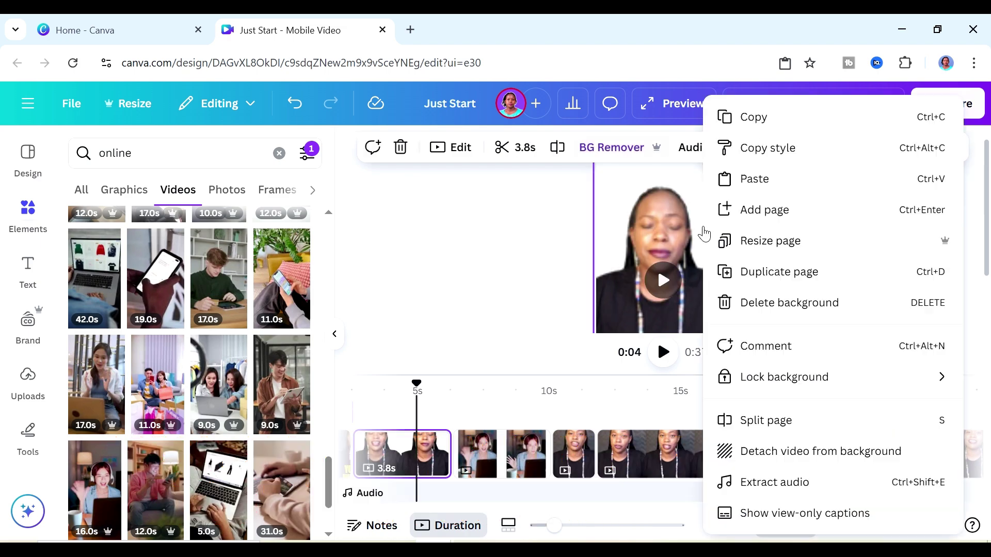
pyautogui.click(766, 182)
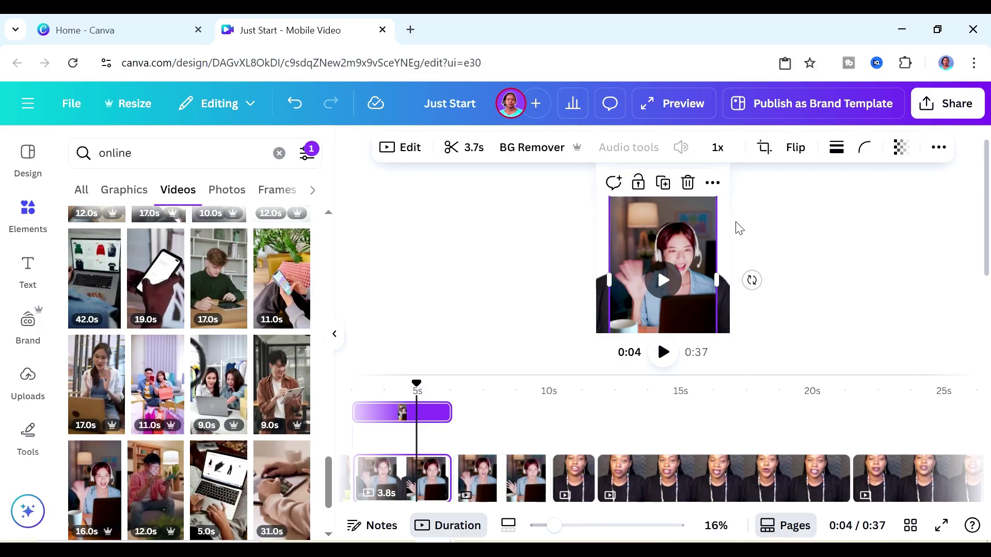
pyautogui.rightClick(692, 245)
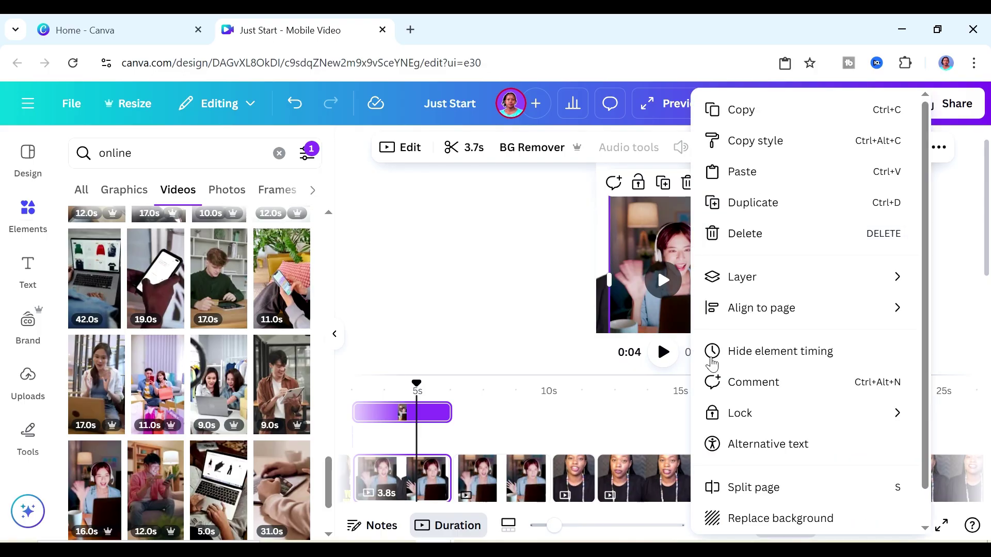
pyautogui.click(749, 516)
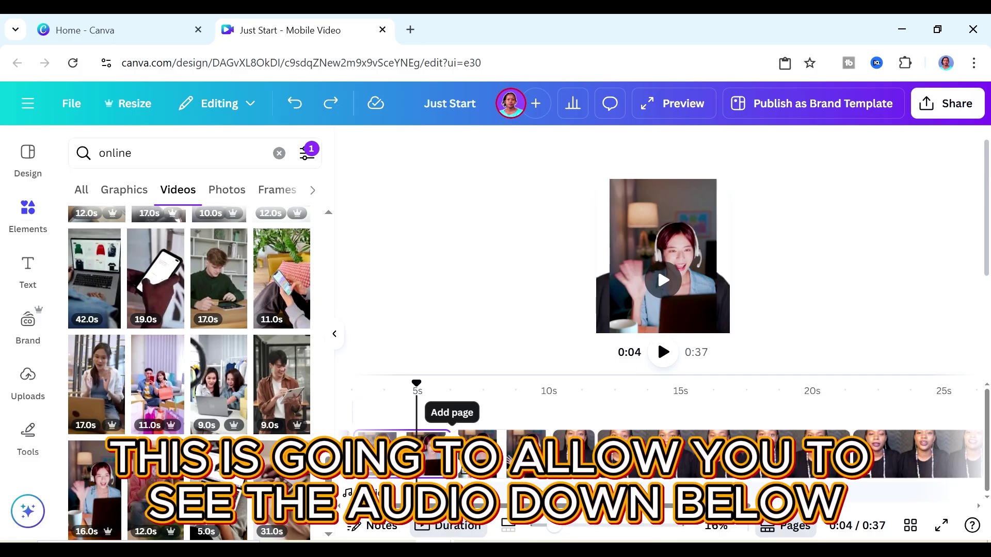
pyautogui.click(640, 212)
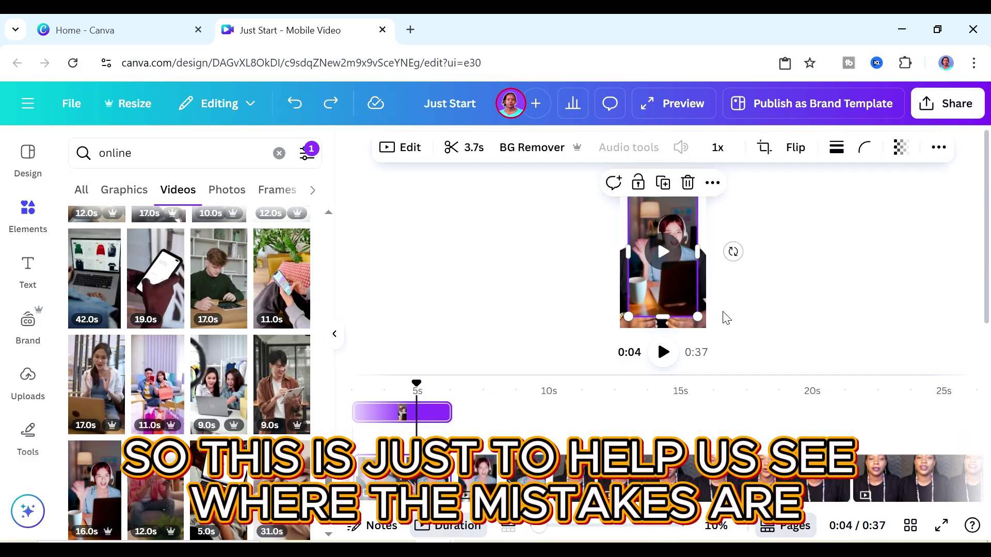
# - Enlarge the overlaid stock video frame to the full page width
pyautogui.moveTo(626, 318); pyautogui.dragTo(619, 332)
pyautogui.moveTo(697, 332); pyautogui.dragTo(713, 324)
pyautogui.moveTo(700, 251); pyautogui.dragTo(709, 251)
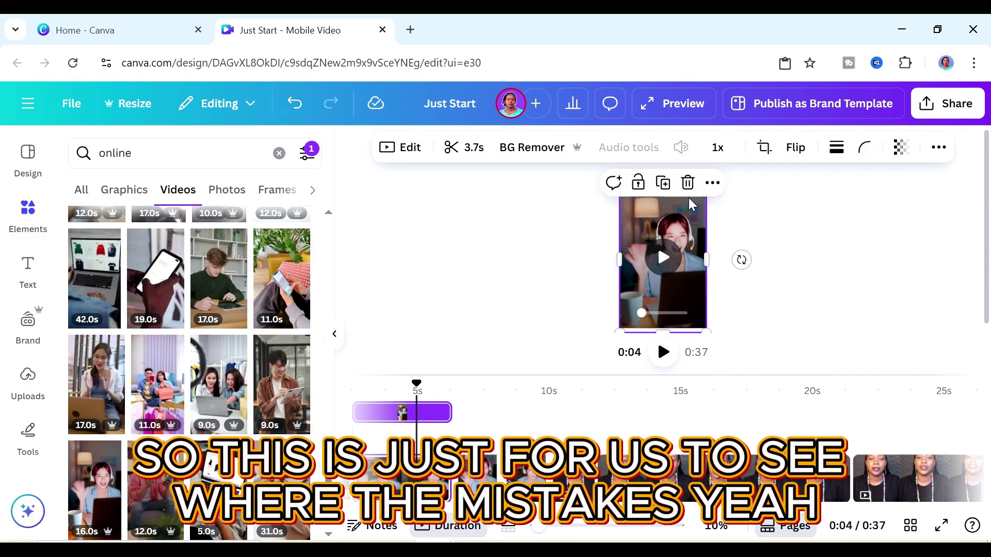
# - In Layers, move the stock video layer down and detach the talking-head video from the background
pyautogui.click(937, 149)
pyautogui.click(897, 192)
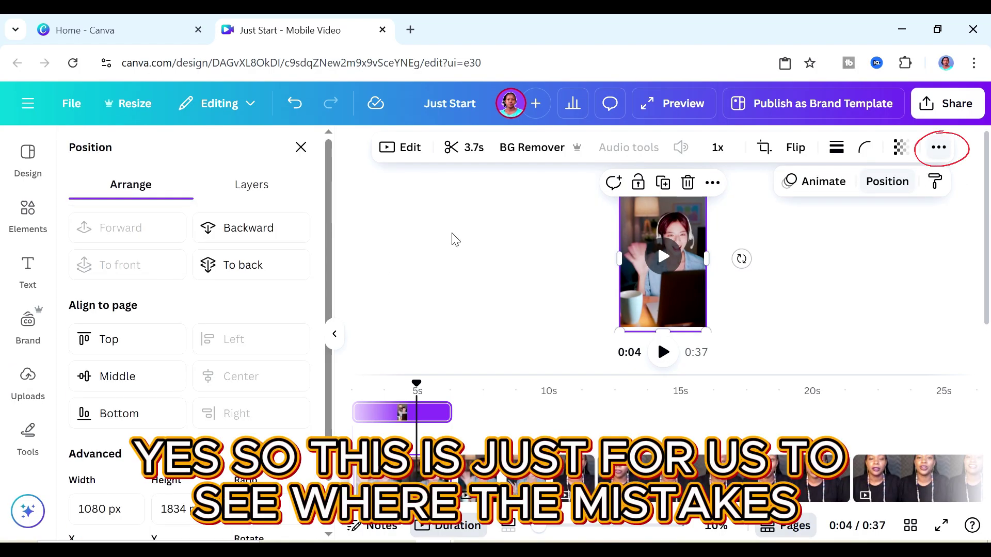
pyautogui.click(252, 189)
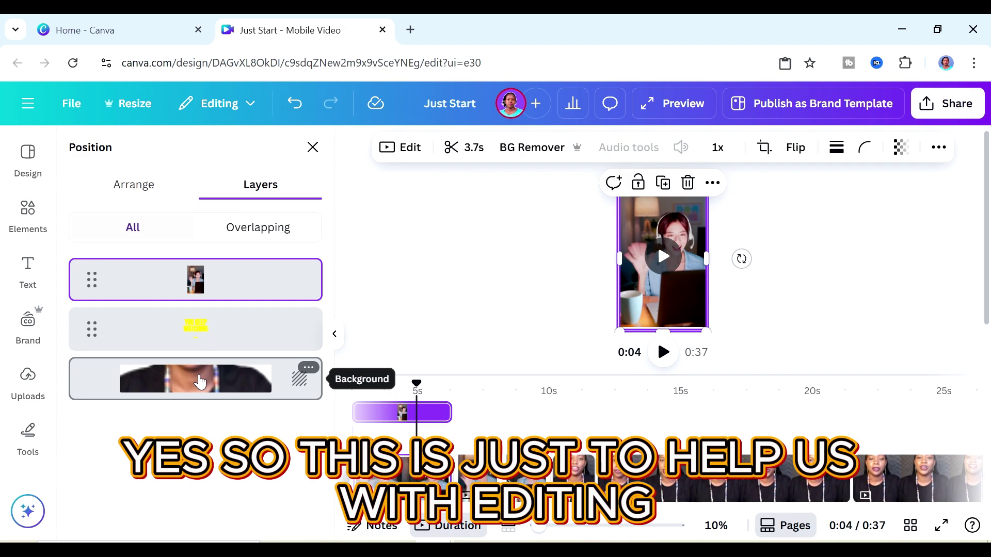
pyautogui.moveTo(226, 286); pyautogui.dragTo(199, 428)
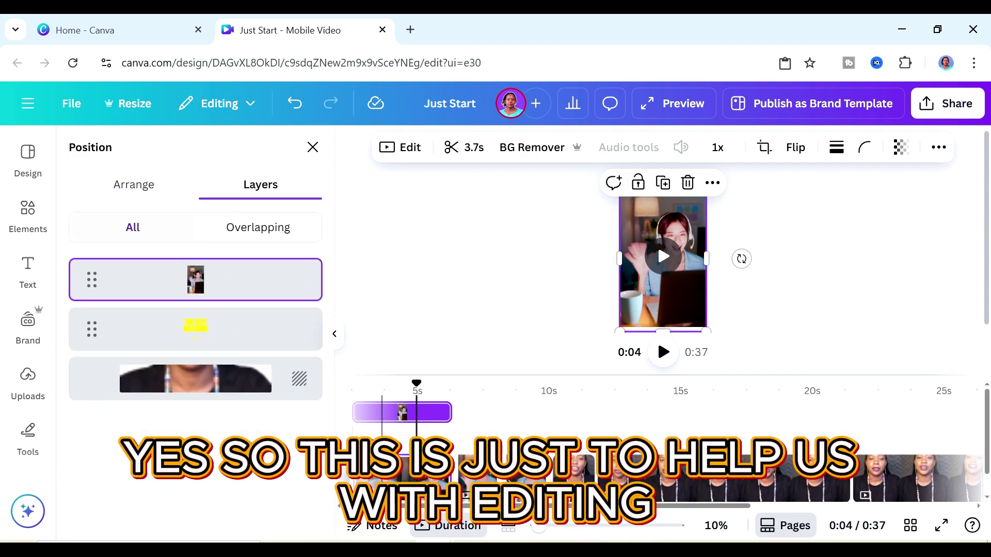
pyautogui.click(261, 389)
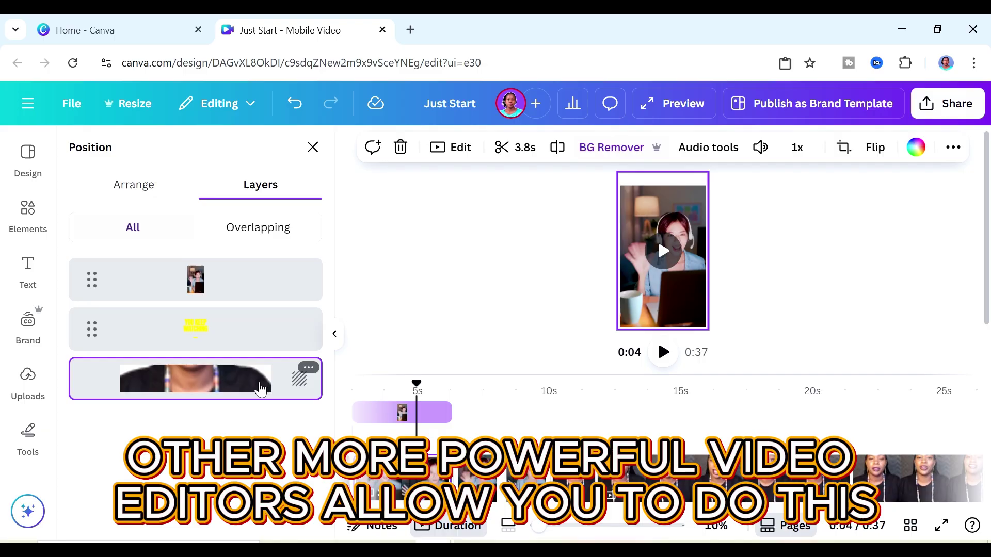
pyautogui.click(308, 368)
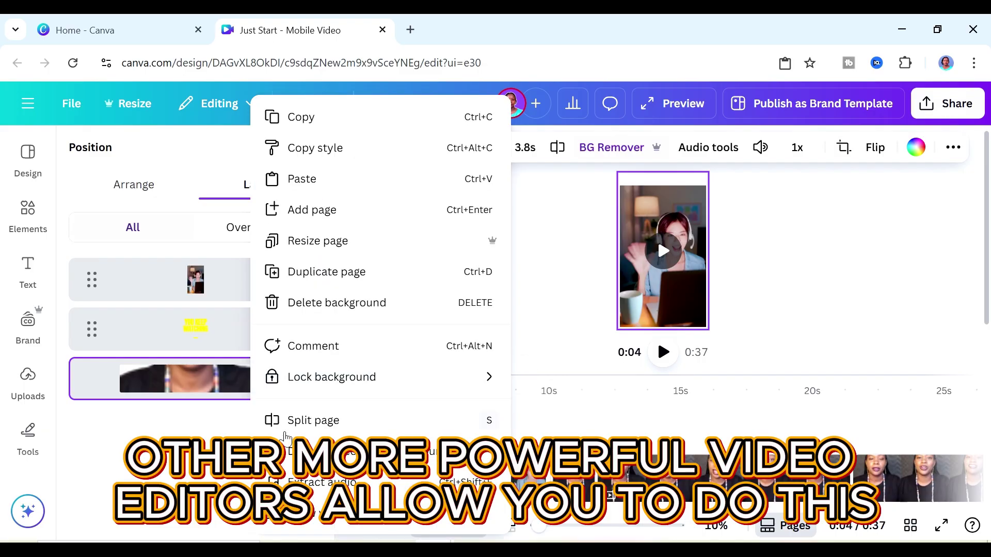
pyautogui.click(301, 453)
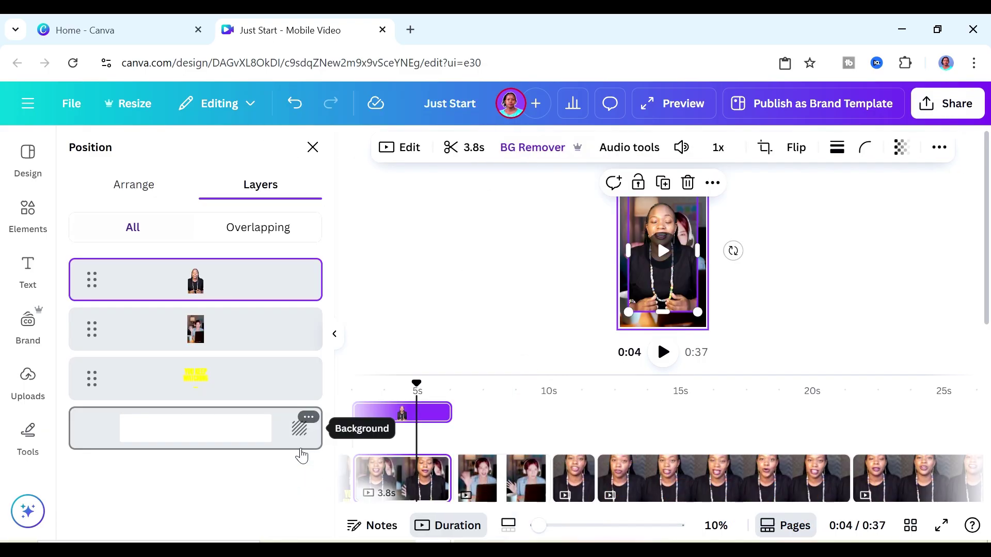
# - Set the selected video layer as the page background behind the speaker cutout
pyautogui.click(239, 343)
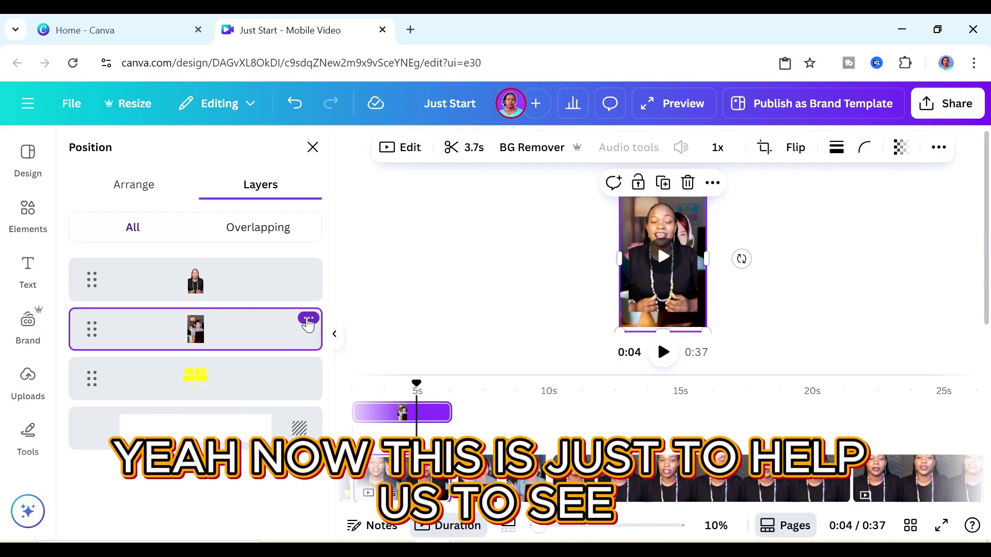
pyautogui.click(308, 320)
pyautogui.scroll(-5, 366, 274)
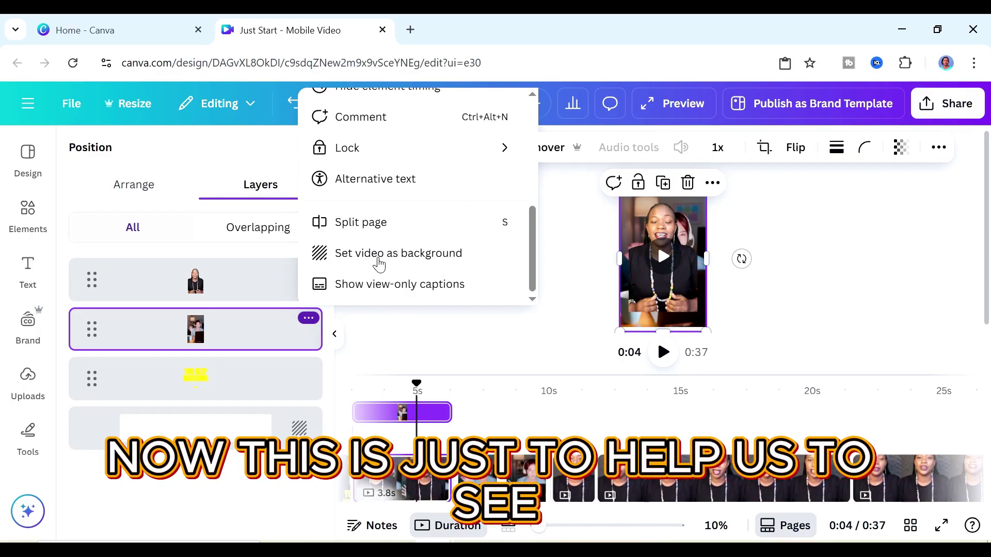
pyautogui.click(379, 264)
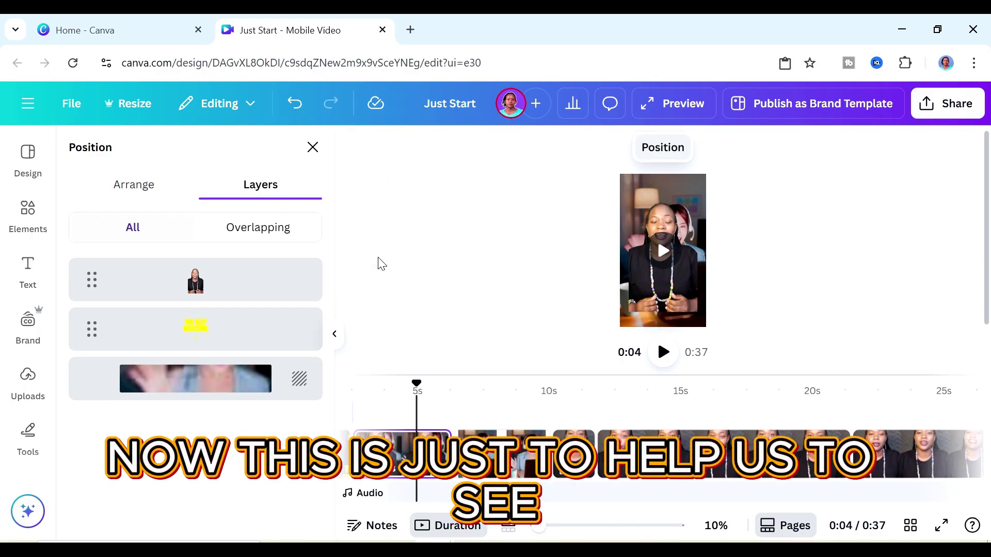
# - Nudge the person cutout left and trim the earlier clip so the video runs 0:33
pyautogui.click(659, 308)
pyautogui.moveTo(659, 308); pyautogui.dragTo(653, 313)
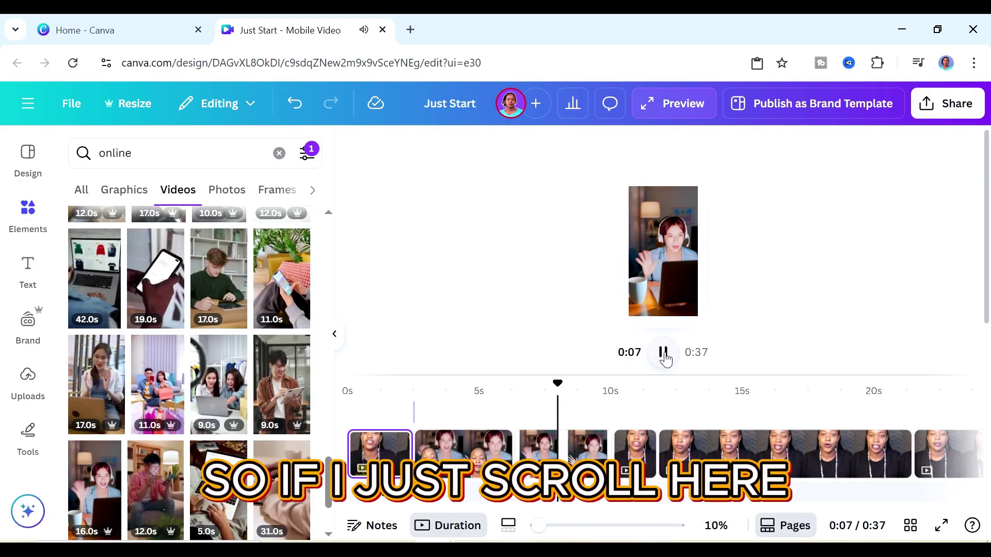
pyautogui.click(548, 446)
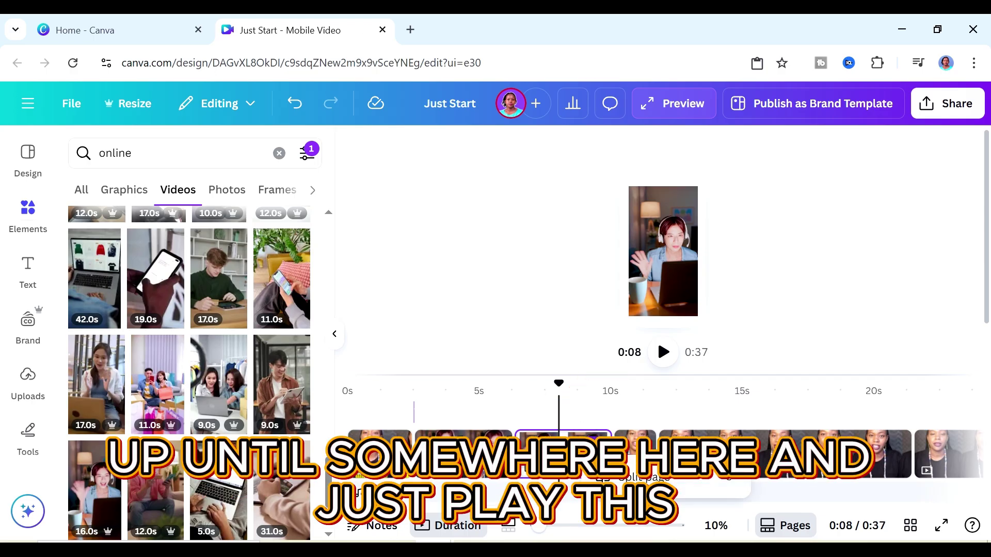
pyautogui.rightClick(563, 449)
pyautogui.click(563, 449)
pyautogui.moveTo(610, 454); pyautogui.dragTo(559, 454)
# - Play from about 8.9 seconds and park the playhead where speaking begins
pyautogui.click(579, 393)
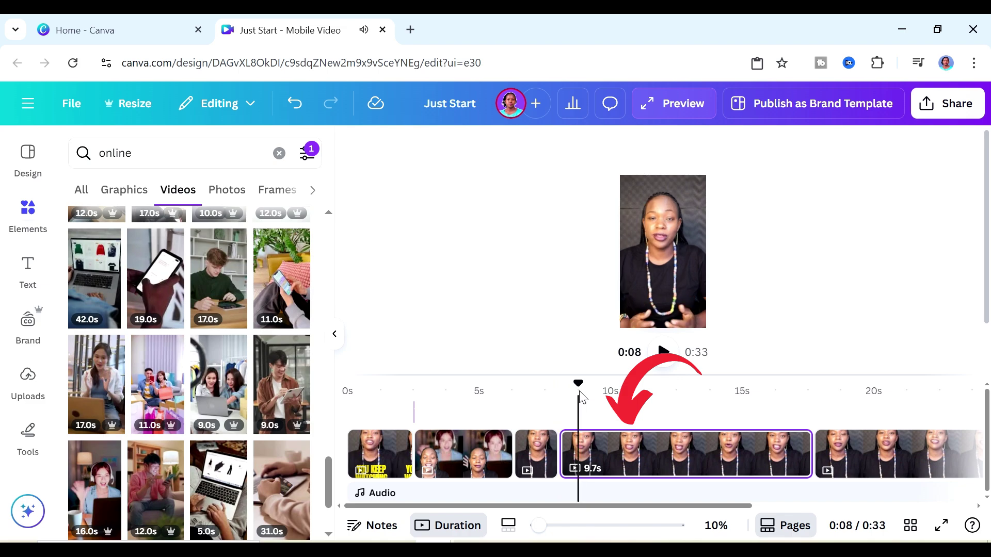
pyautogui.click(664, 351)
pyautogui.click(664, 354)
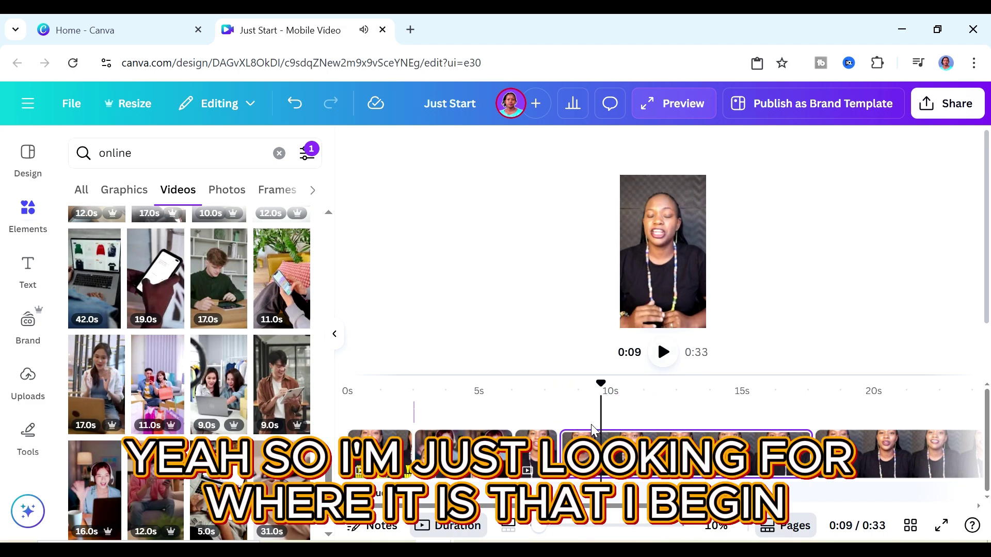
pyautogui.click(574, 393)
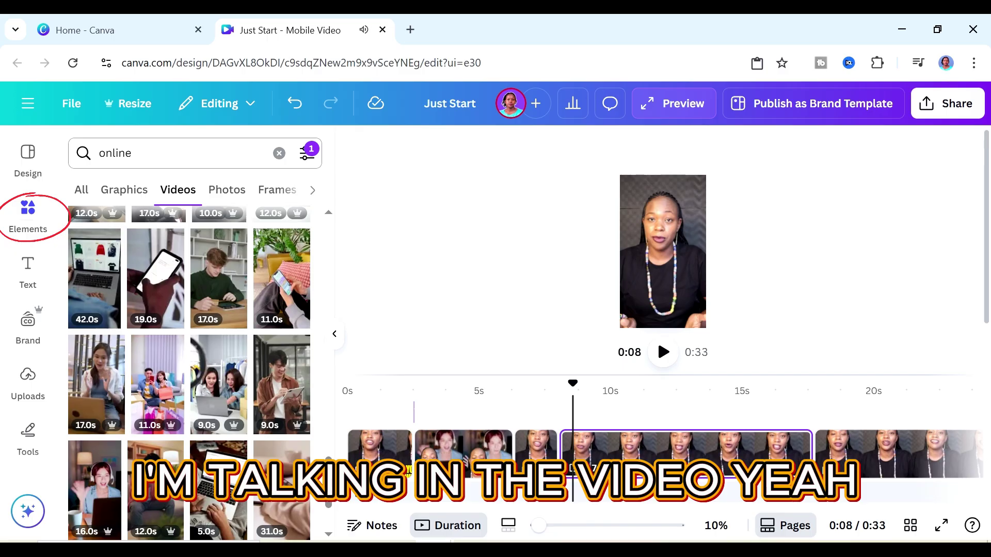
pyautogui.click(180, 153)
# - Search elements for 'frames' without the Vertical filter and add a landscape frame
pyautogui.write('frames')
pyautogui.press('Return')
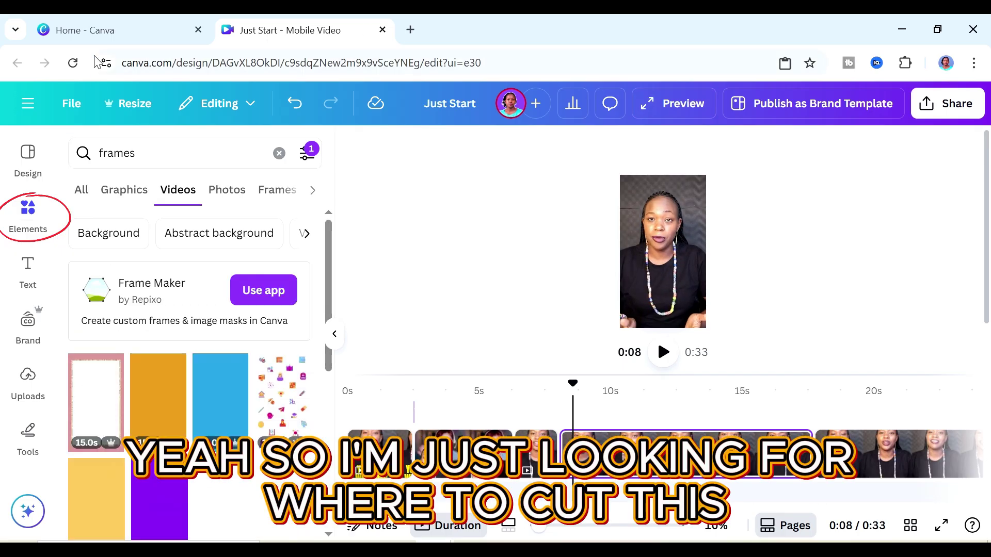
pyautogui.click(306, 154)
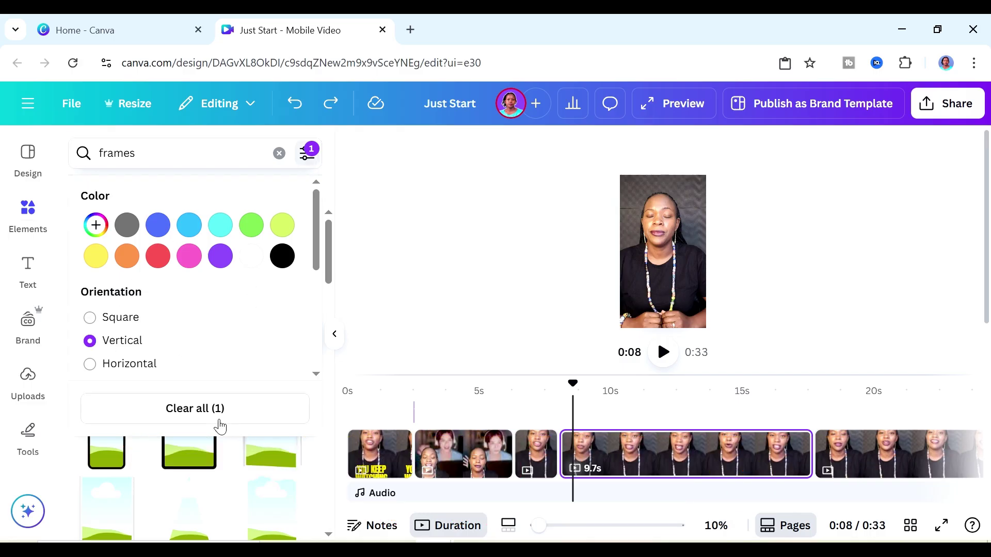
pyautogui.click(219, 422)
pyautogui.click(334, 199)
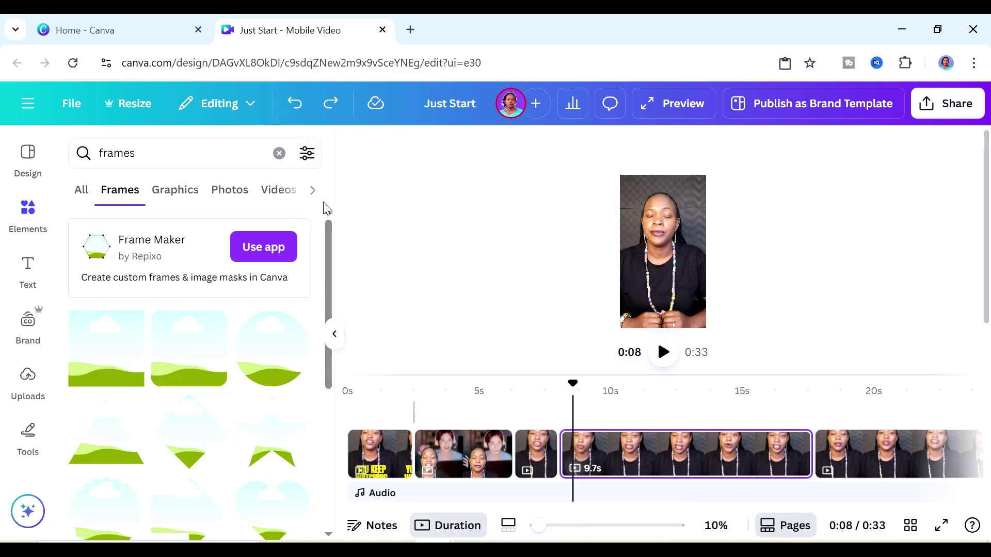
pyautogui.click(124, 340)
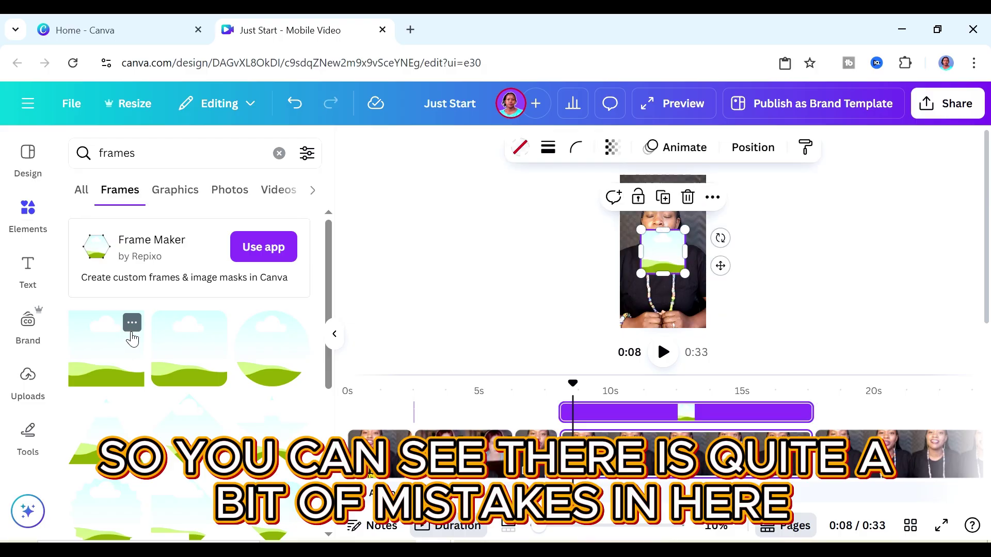
# - Move the frame to the top and stack copies below it to fill the page
pyautogui.moveTo(662, 248); pyautogui.dragTo(630, 204)
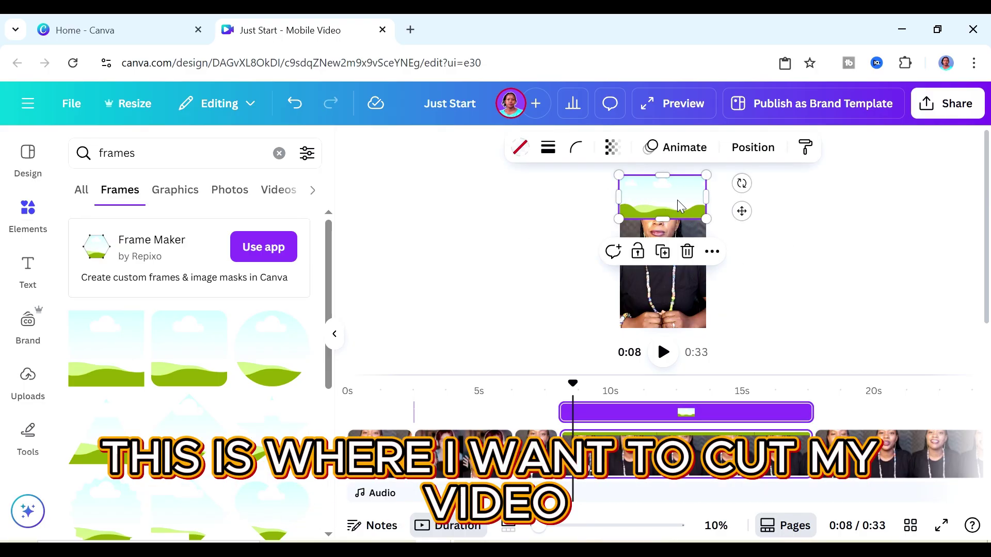
pyautogui.moveTo(678, 205); pyautogui.dragTo(677, 246)
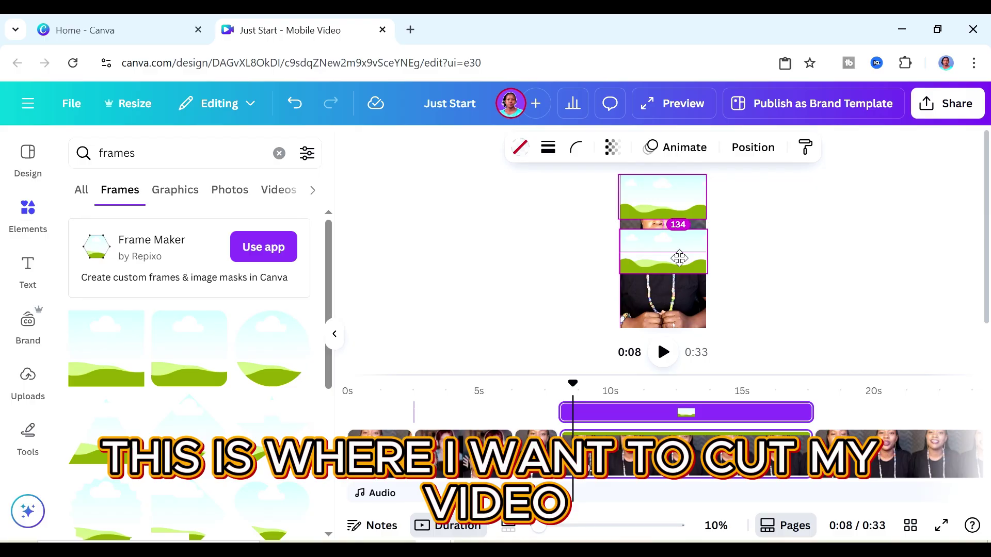
pyautogui.moveTo(679, 258); pyautogui.dragTo(661, 279)
pyautogui.tripleClick(116, 153)
pyautogui.write('recor')
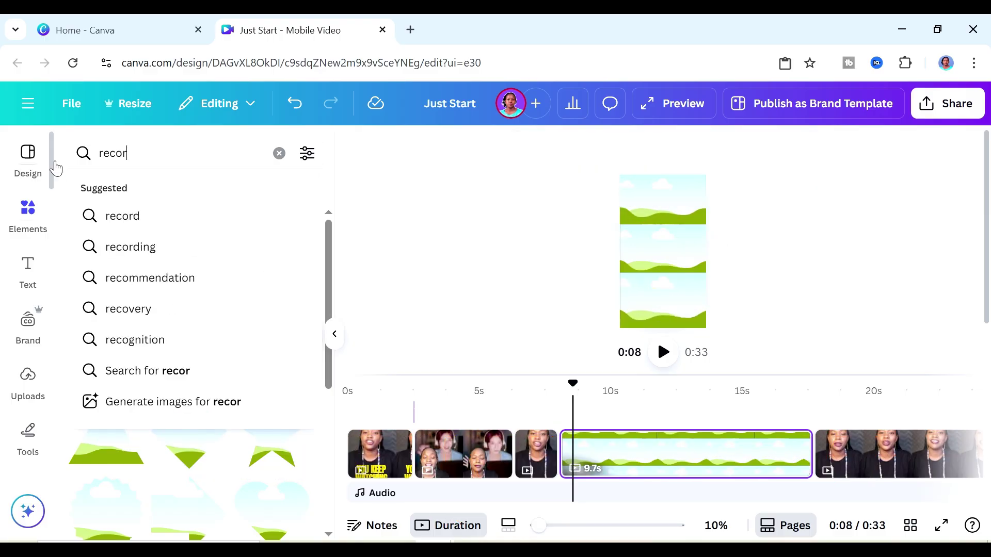
pyautogui.write('ding video')
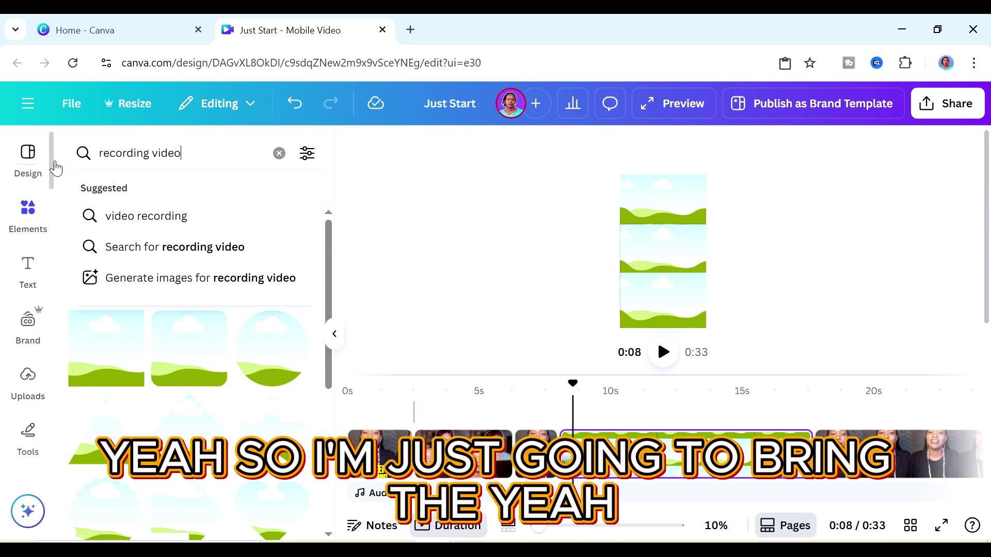
# - Add a stock 'recording video' clip on a new page and trim it to 3.9 seconds
pyautogui.press('Return')
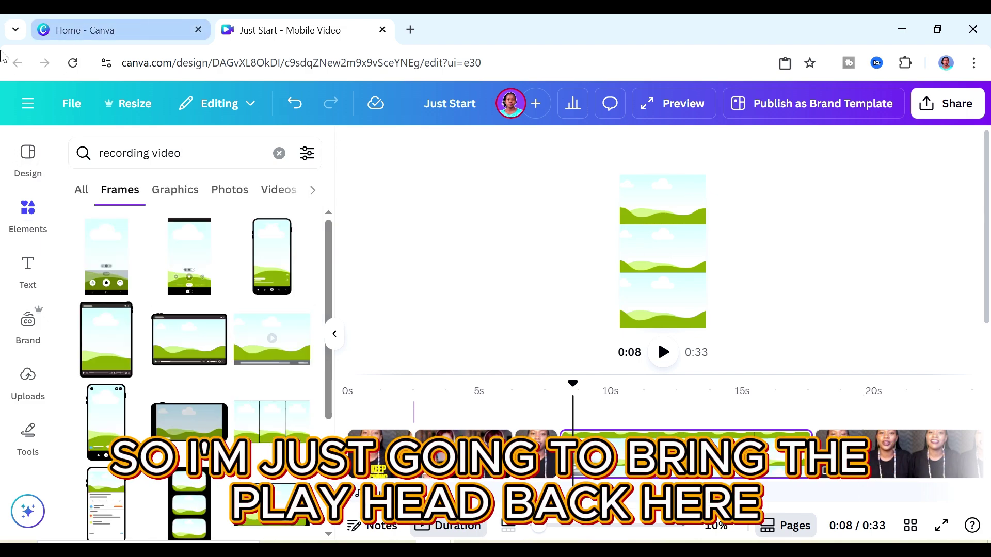
pyautogui.click(284, 194)
pyautogui.scroll(-2, 287, 320)
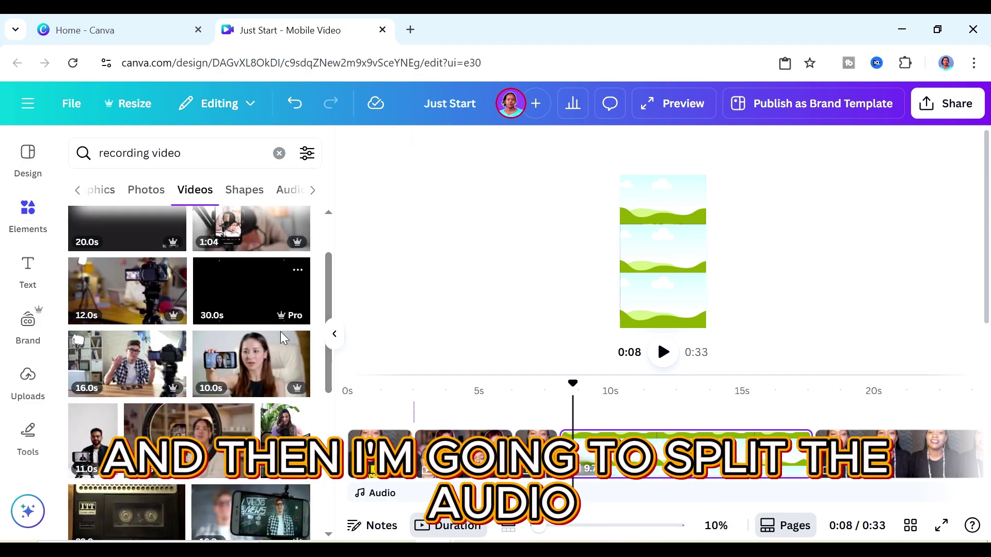
pyautogui.scroll(-5, 226, 390)
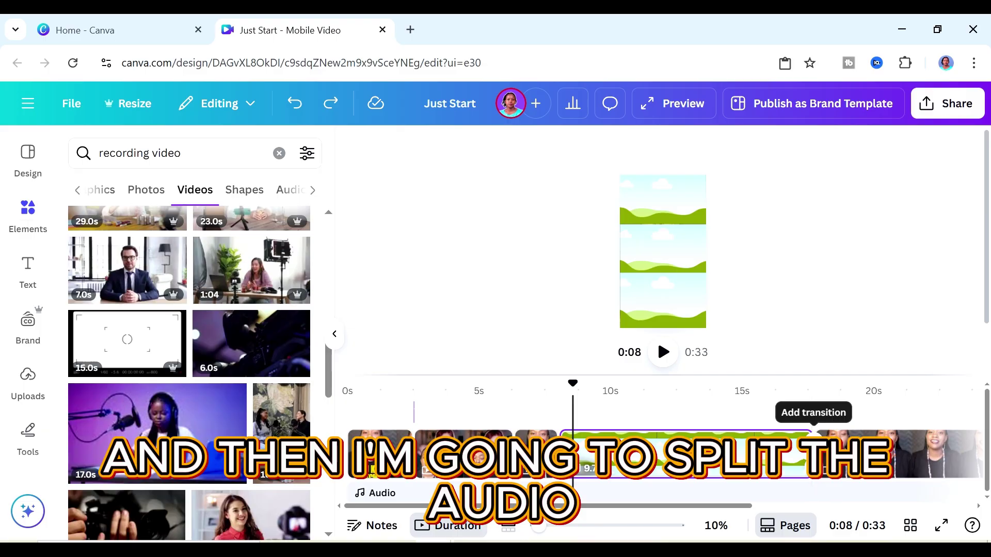
pyautogui.click(814, 433)
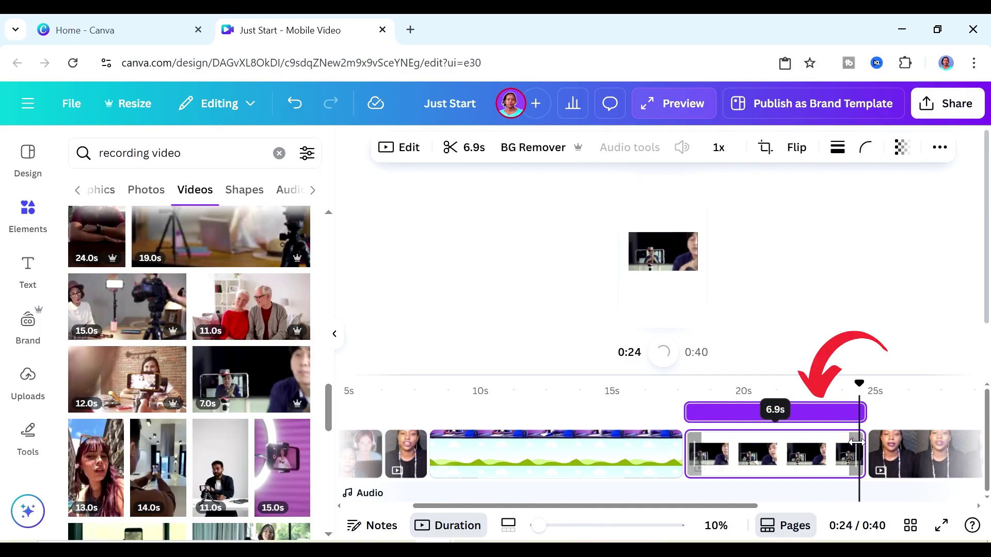
pyautogui.moveTo(858, 454); pyautogui.dragTo(776, 454)
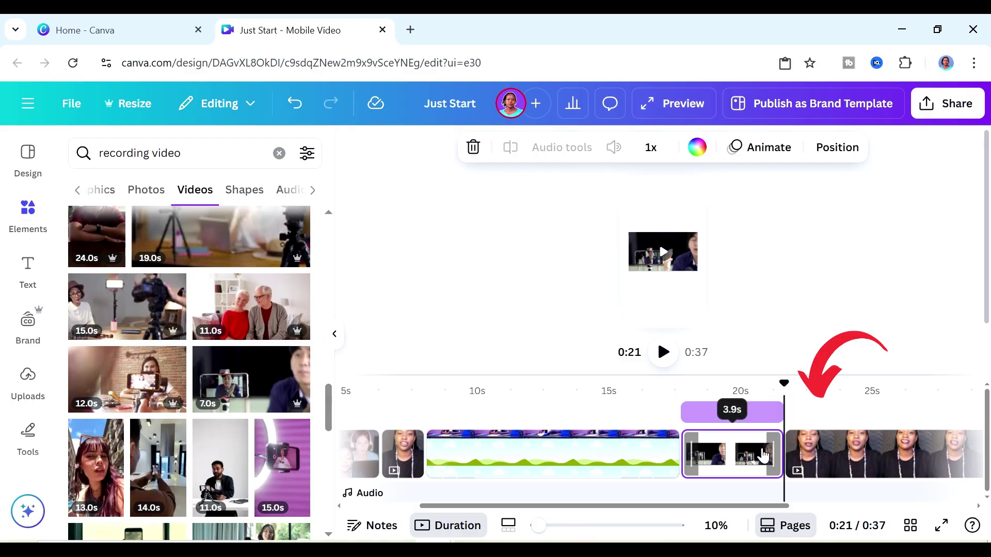
# - Paste the copied recording clip onto the frames page at 0:13
pyautogui.rightClick(651, 256)
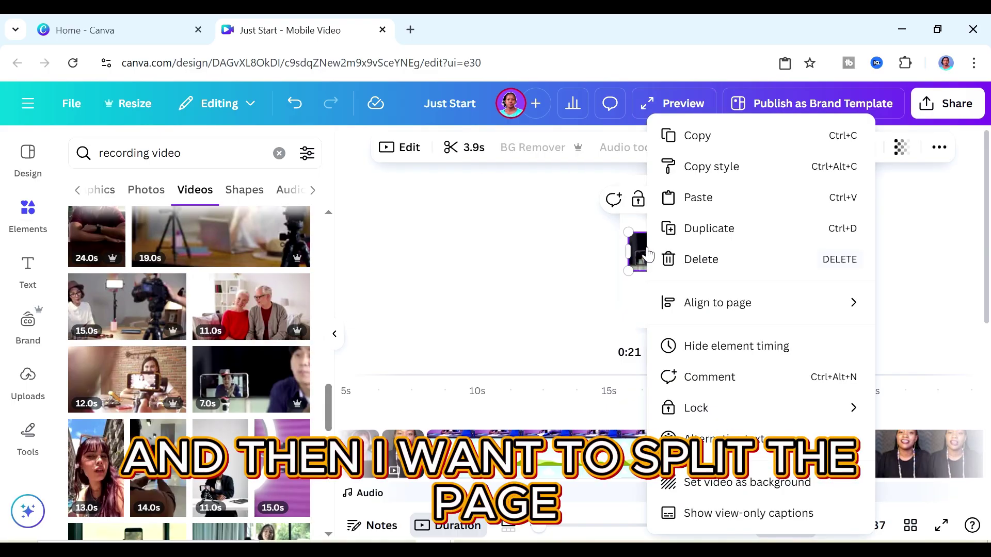
pyautogui.click(701, 142)
pyautogui.click(583, 410)
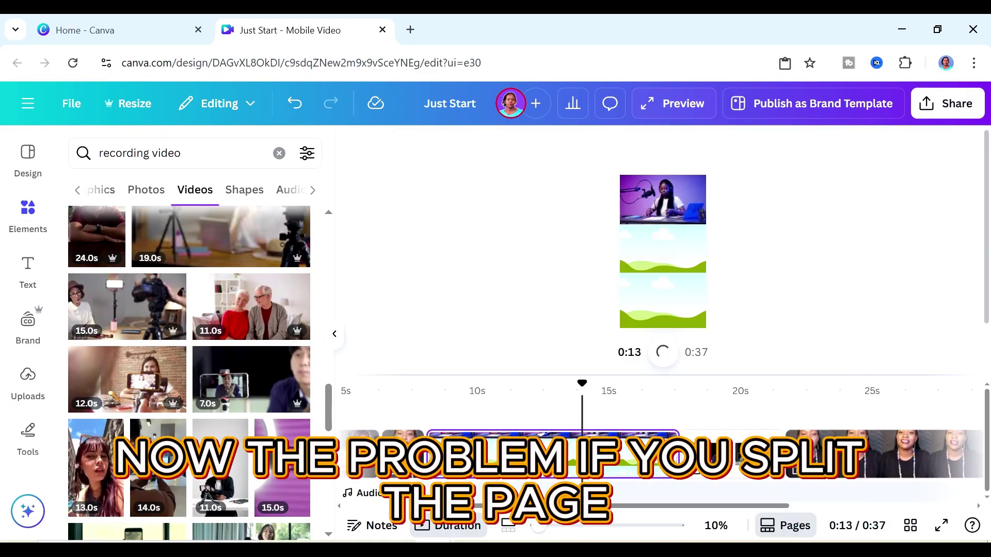
pyautogui.rightClick(644, 255)
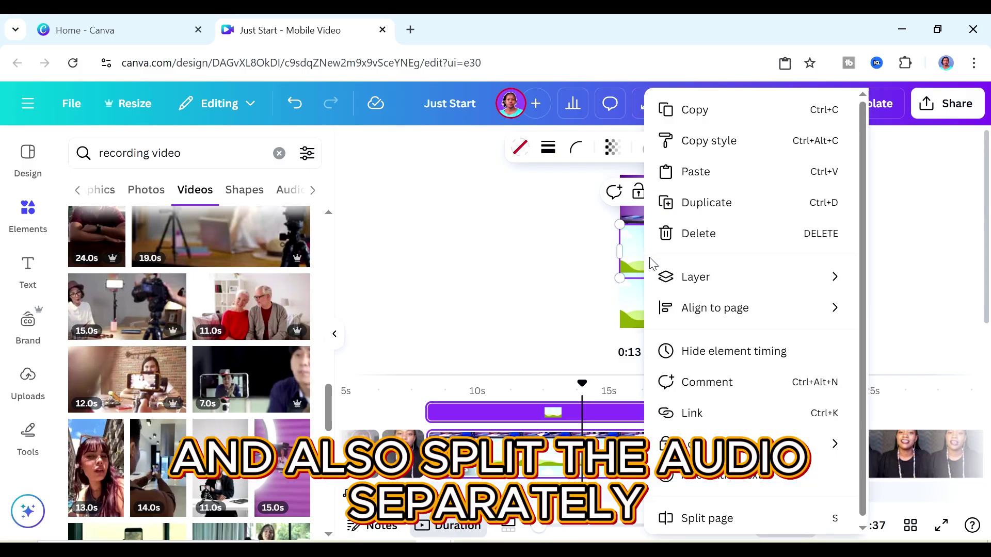
pyautogui.click(687, 182)
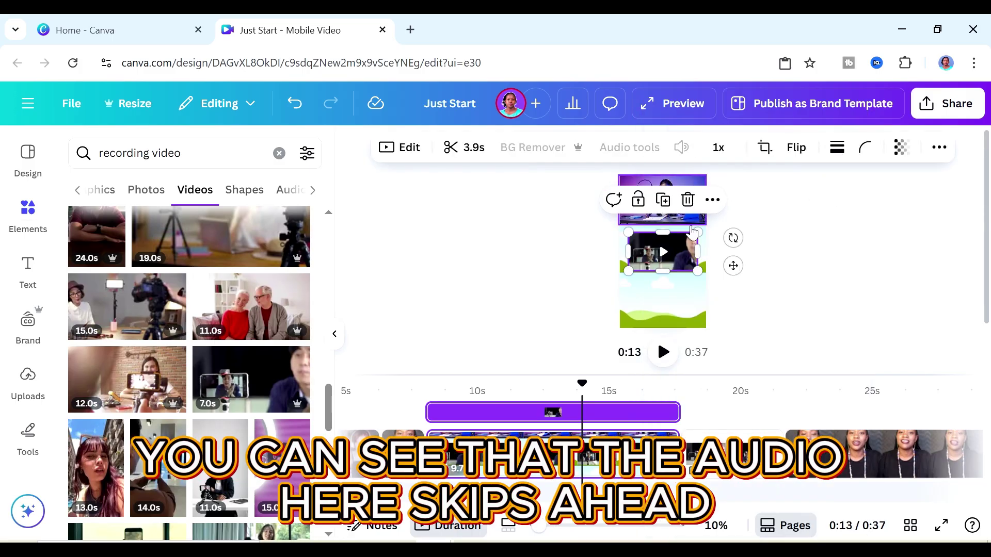
pyautogui.press('Delete')
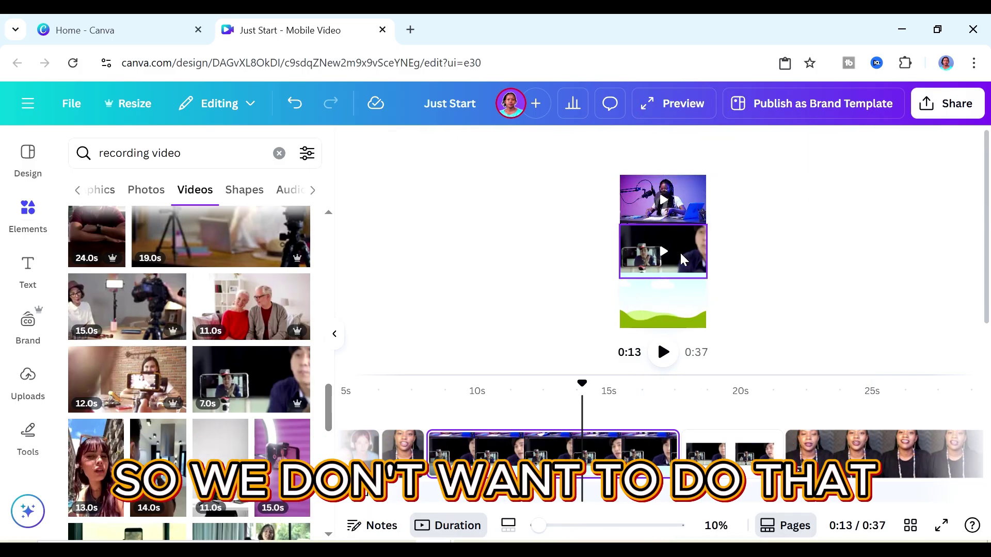
pyautogui.rightClick(681, 258)
pyautogui.scroll(-2, 796, 425)
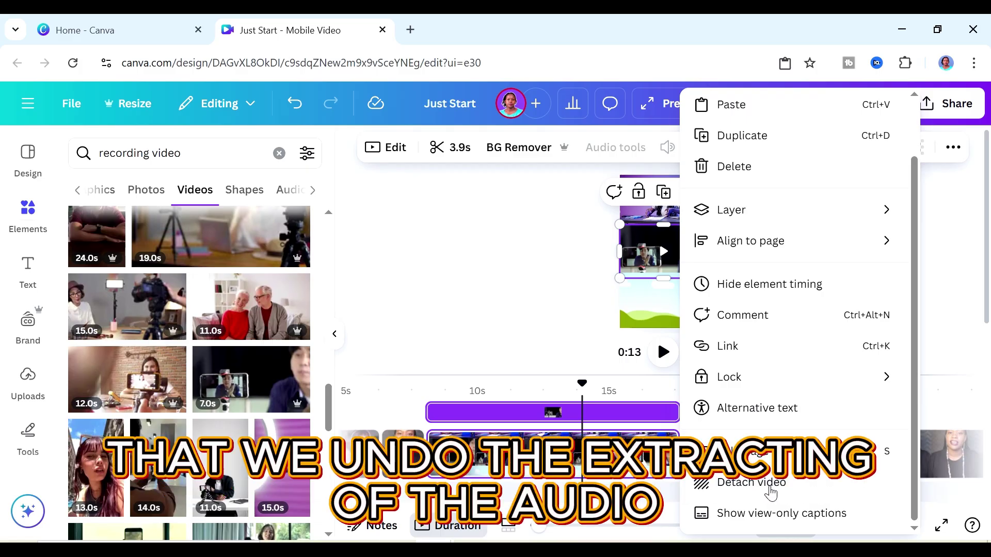
pyautogui.hotkey('ctrl', 'z')
# - Drop the recording clip into the top frame
pyautogui.moveTo(677, 248); pyautogui.dragTo(678, 214)
pyautogui.rightClick(683, 183)
pyautogui.hotkey('ctrl', 'z')
pyautogui.press('Escape')
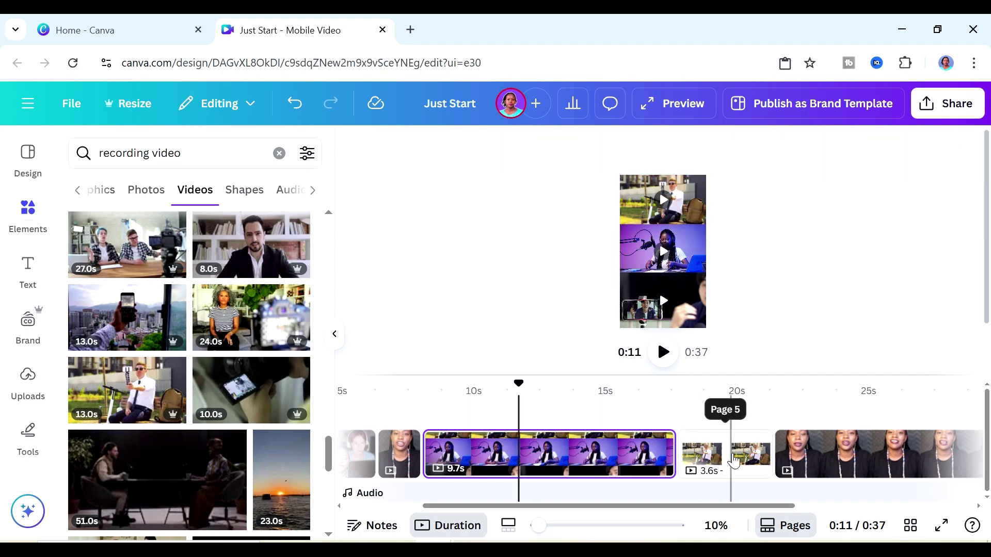
# - Delete the leftover 3.6s recording page and play the video back to review it
pyautogui.click(759, 443)
pyautogui.click(812, 332)
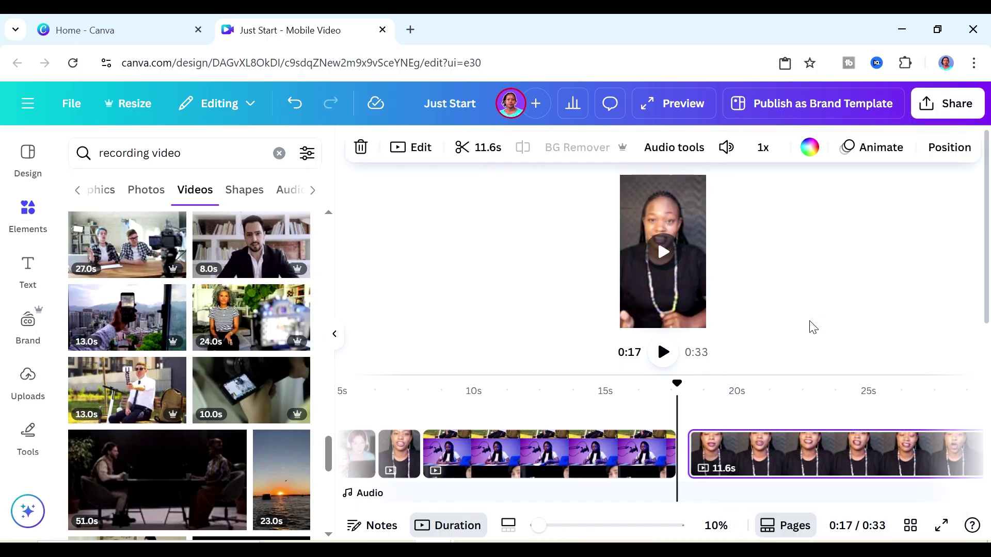
pyautogui.click(663, 351)
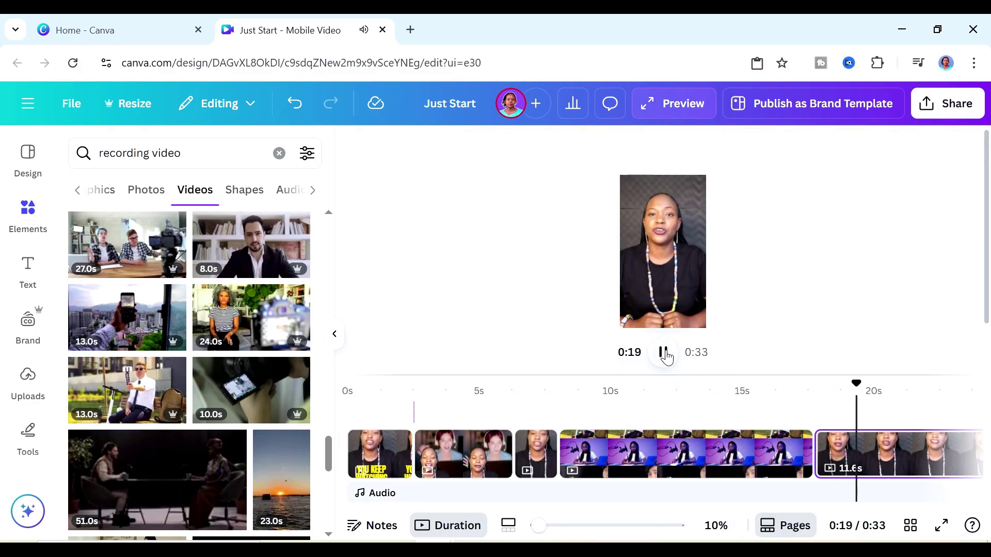
pyautogui.click(664, 353)
pyautogui.click(28, 155)
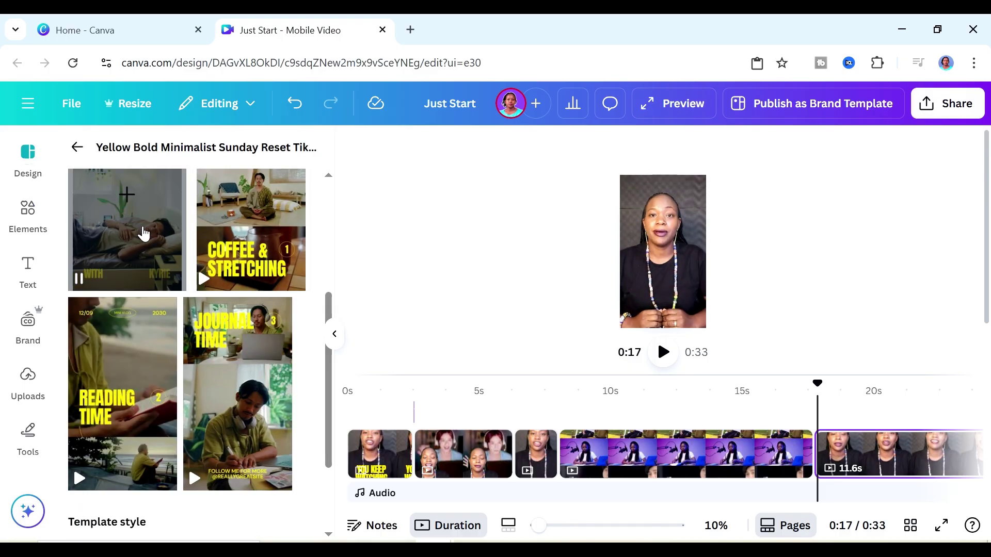
# - Add a Sunday Reset template page and paste its SUNDAY RESET text onto the talking-head clip
pyautogui.click(137, 227)
pyautogui.rightClick(663, 206)
pyautogui.click(551, 423)
pyautogui.rightClick(663, 207)
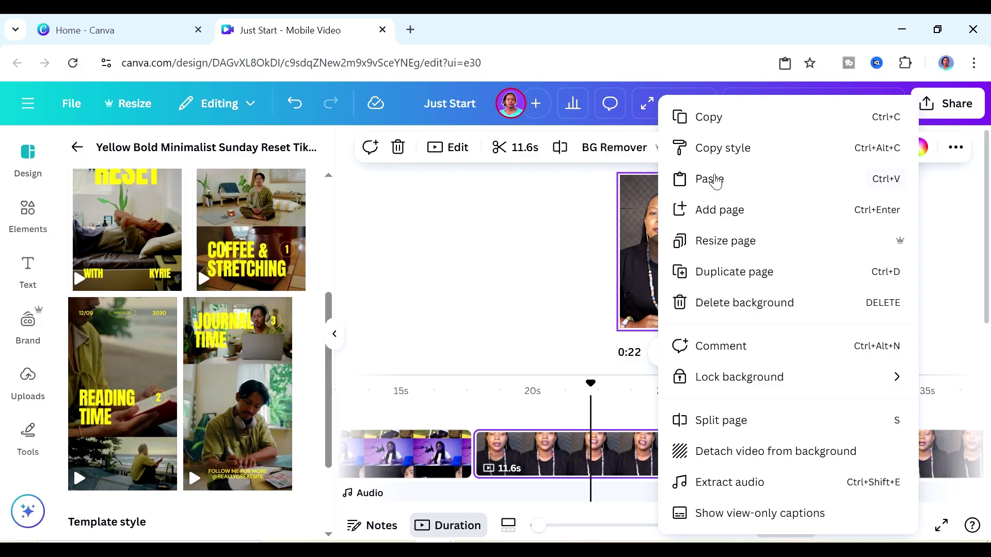
pyautogui.click(710, 178)
# - Remove the template page and retype the caption to read 'JUST AS QUALIFIED'
pyautogui.click(859, 448)
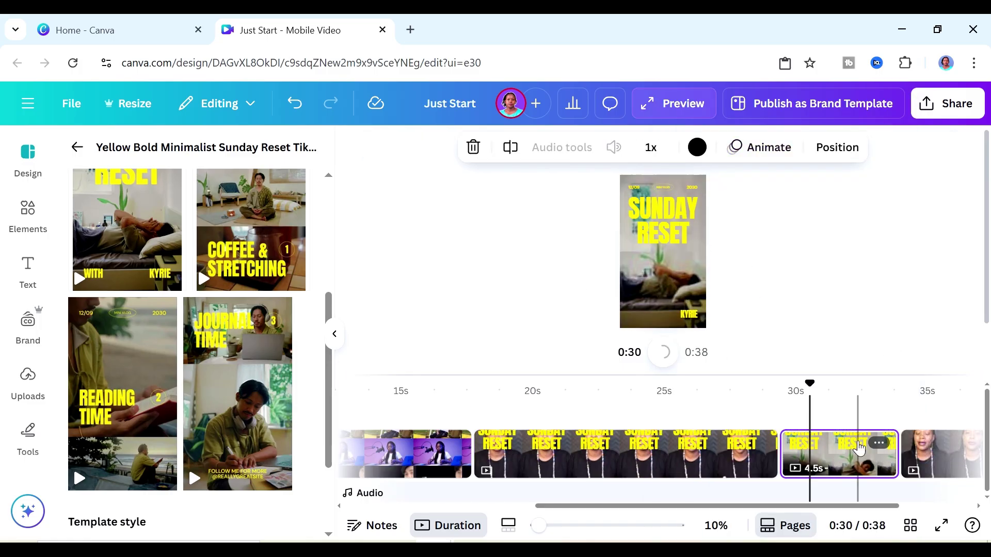
pyautogui.rightClick(859, 449)
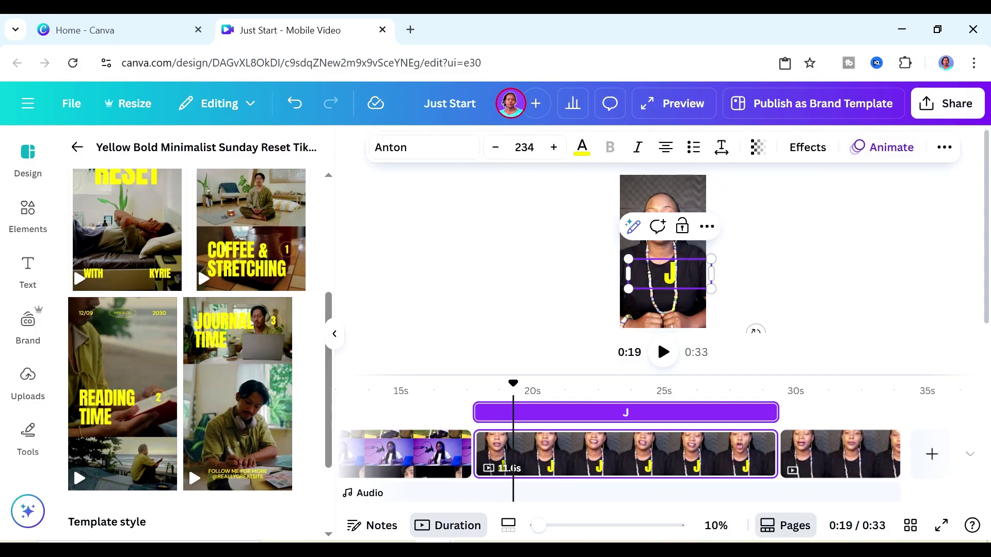
pyautogui.write('UST')
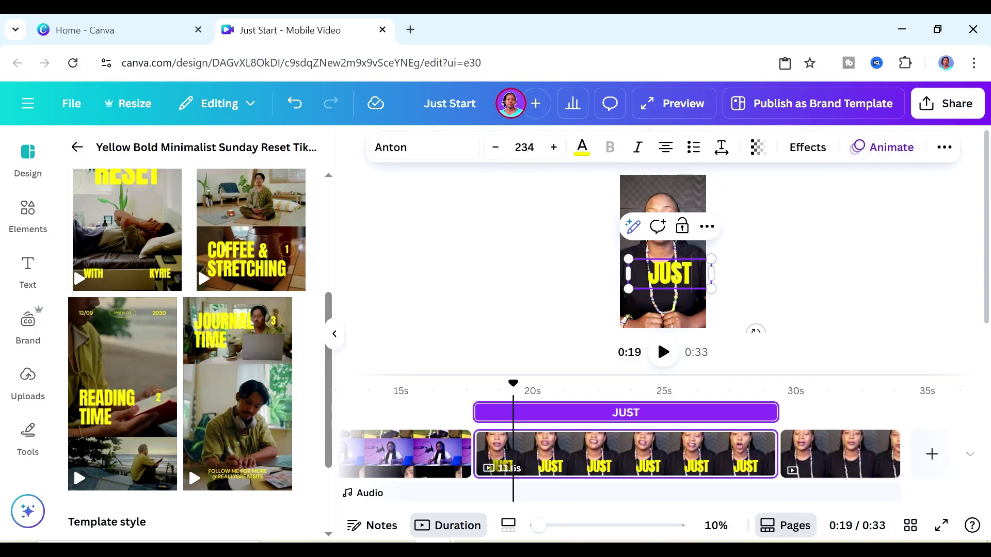
pyautogui.write(' AS Q')
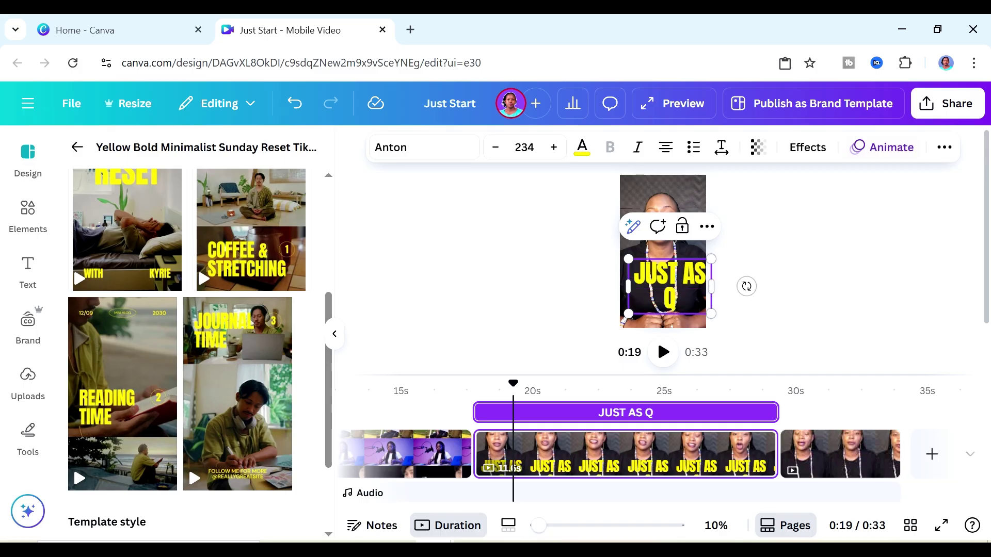
pyautogui.write('UALIFIED')
# - Trim the 'JUST AS QUALIFIED' caption clip to start just before 20 seconds, checking with playback
pyautogui.press('Escape')
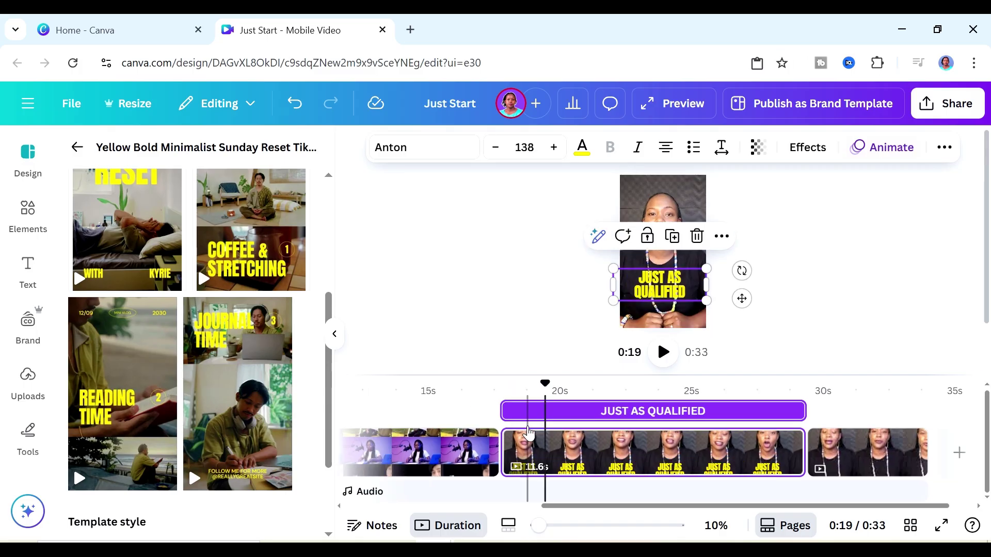
pyautogui.moveTo(511, 406); pyautogui.dragTo(542, 397)
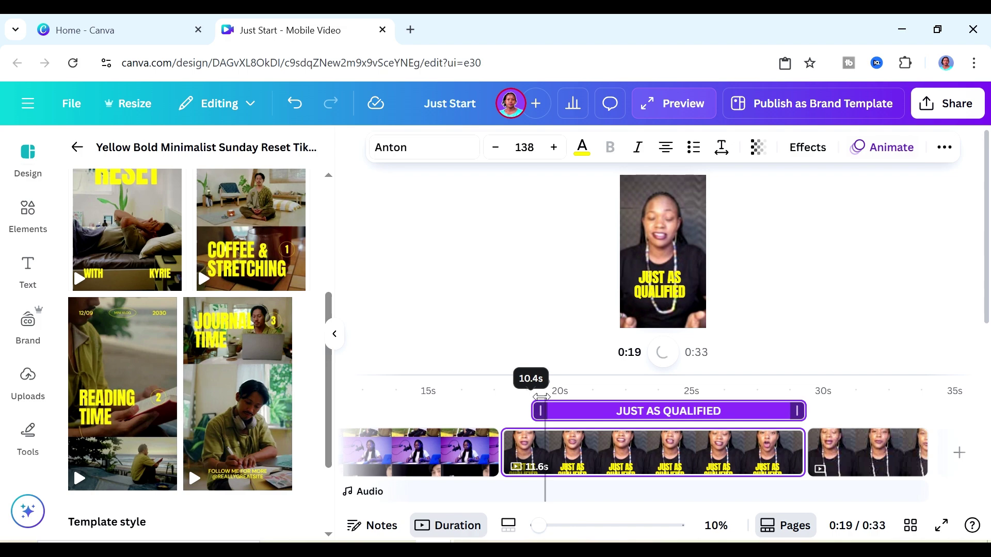
pyautogui.click(500, 397)
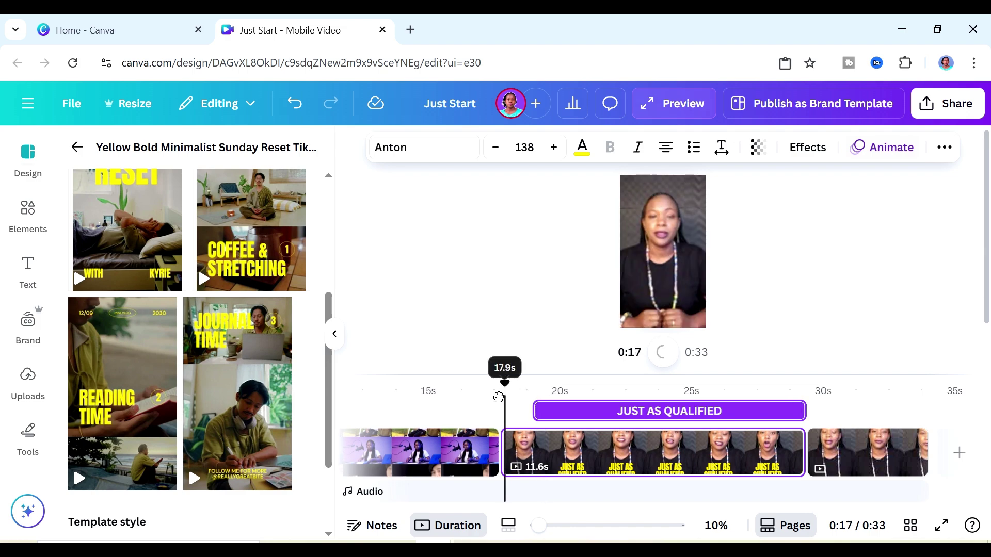
pyautogui.click(664, 352)
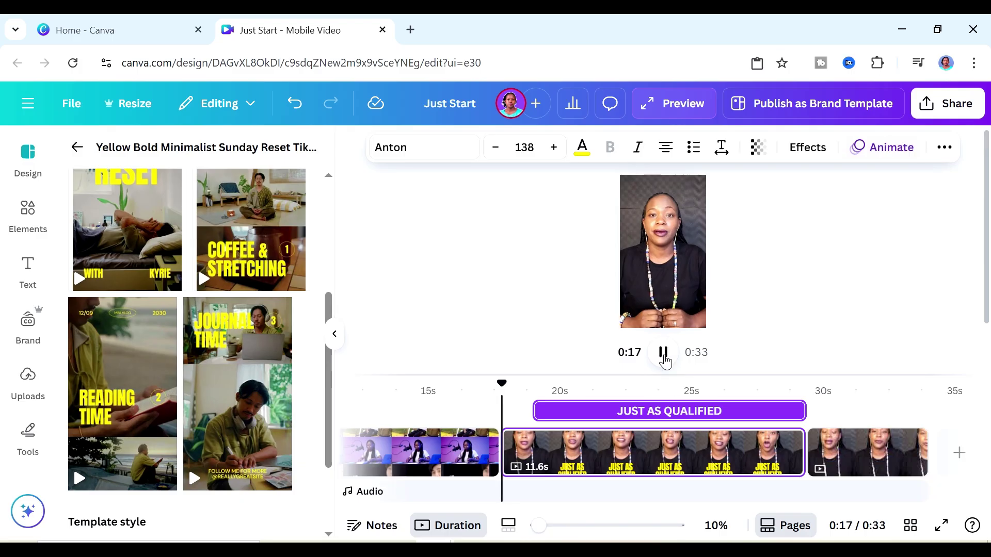
pyautogui.moveTo(533, 411); pyautogui.dragTo(524, 411)
pyautogui.click(664, 353)
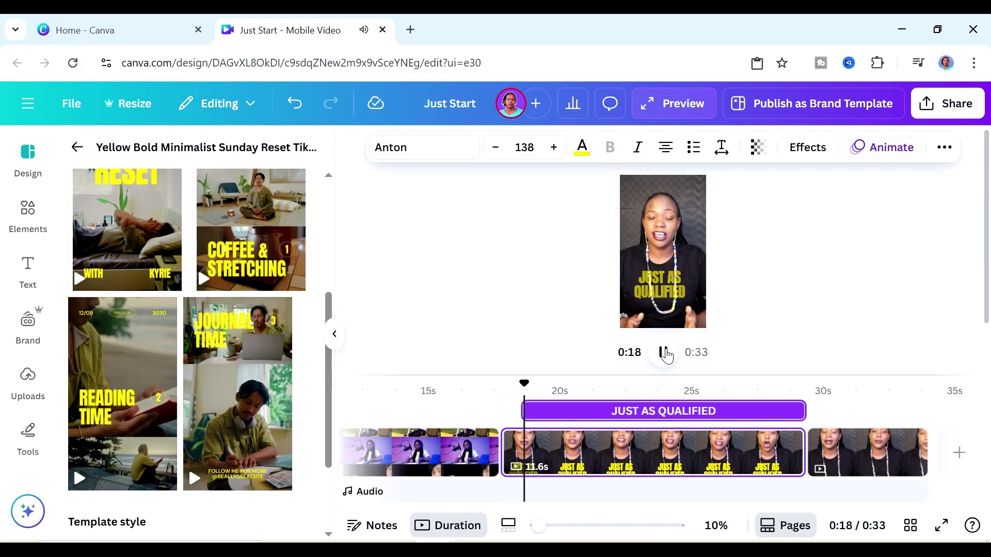
pyautogui.click(664, 353)
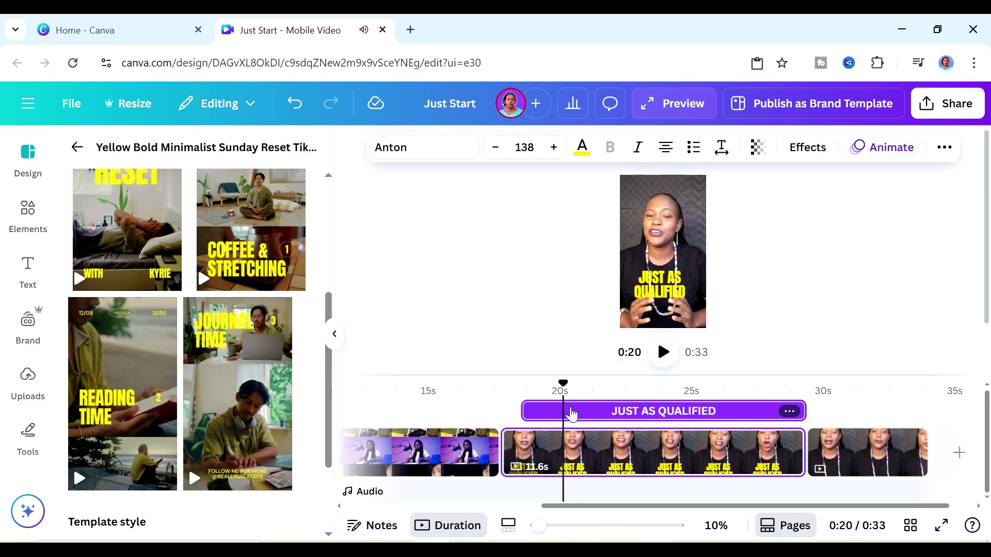
pyautogui.hotkey('ctrl', 'z')
pyautogui.click(663, 352)
pyautogui.click(664, 353)
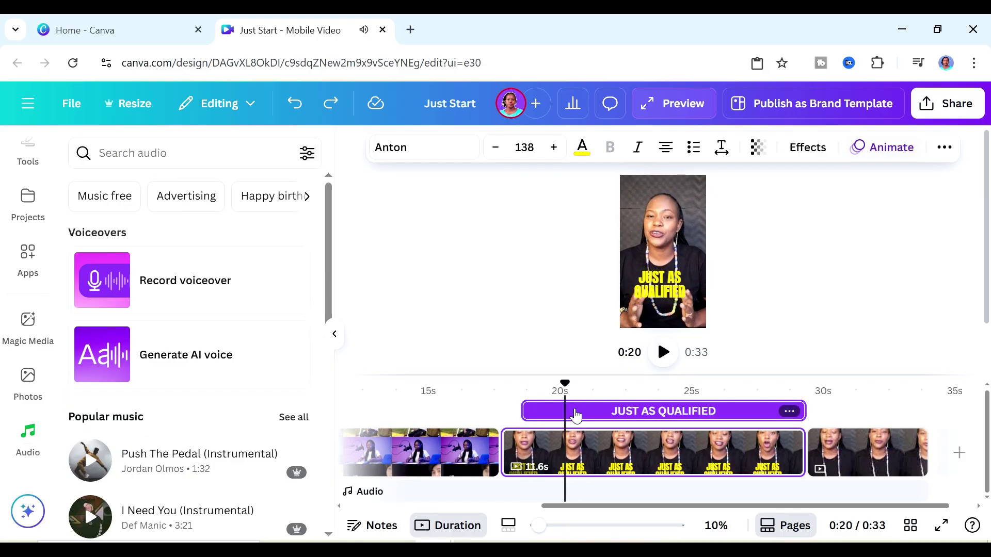
# - Shorten the QUALIFIED caption to about 1.9 seconds and play to check it
pyautogui.rightClick(646, 416)
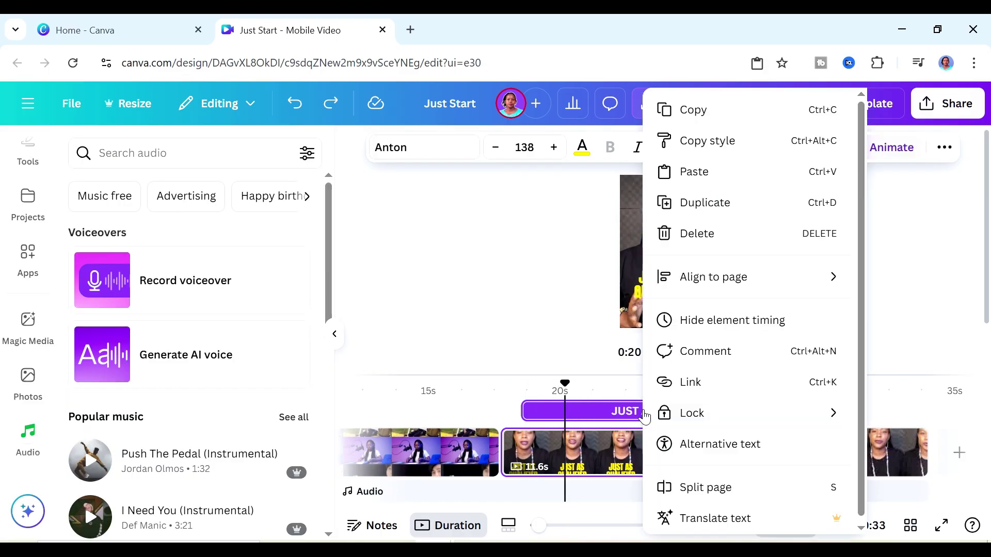
pyautogui.click(705, 124)
pyautogui.moveTo(801, 411); pyautogui.dragTo(570, 409)
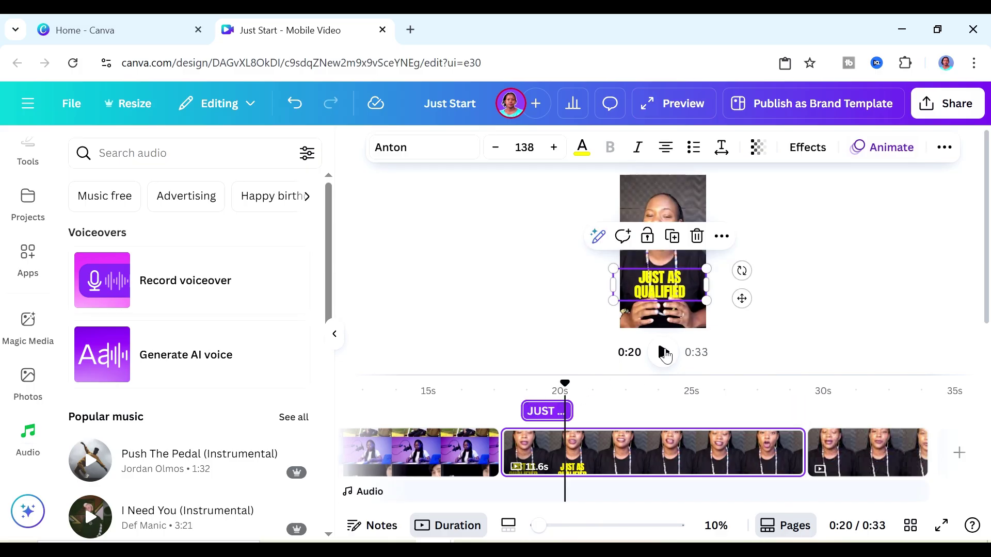
pyautogui.click(664, 353)
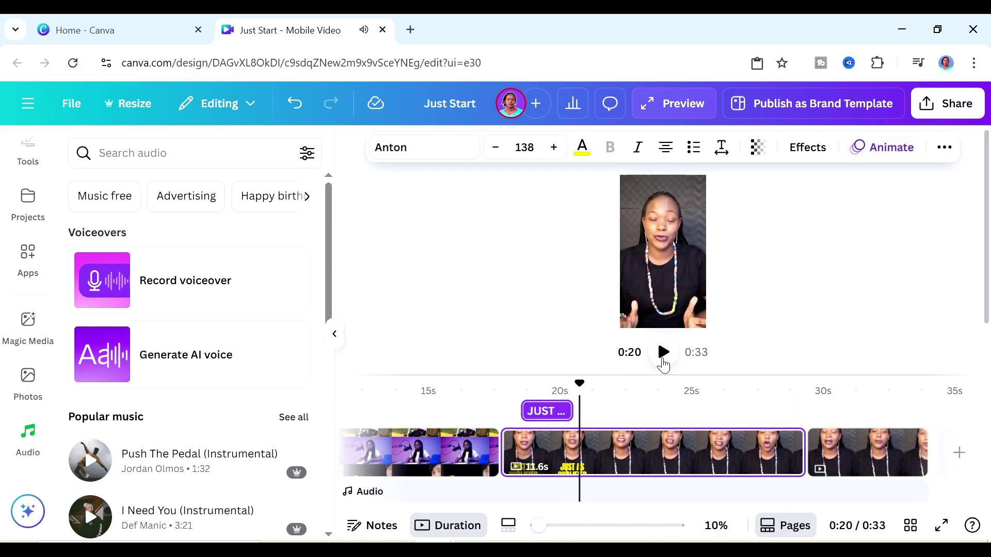
# - Duplicate the caption, start the copy at the playhead, retype it as 'BRILLIANT', and review playback
pyautogui.hotkey('ctrl', 'v')
pyautogui.moveTo(537, 411); pyautogui.dragTo(581, 411)
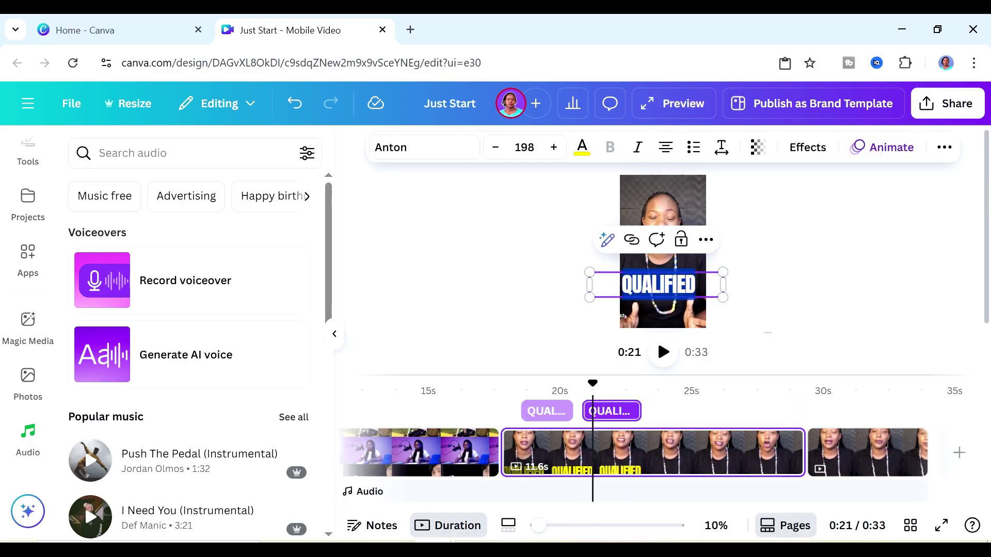
pyautogui.write('BRILLIANT')
pyautogui.click(664, 352)
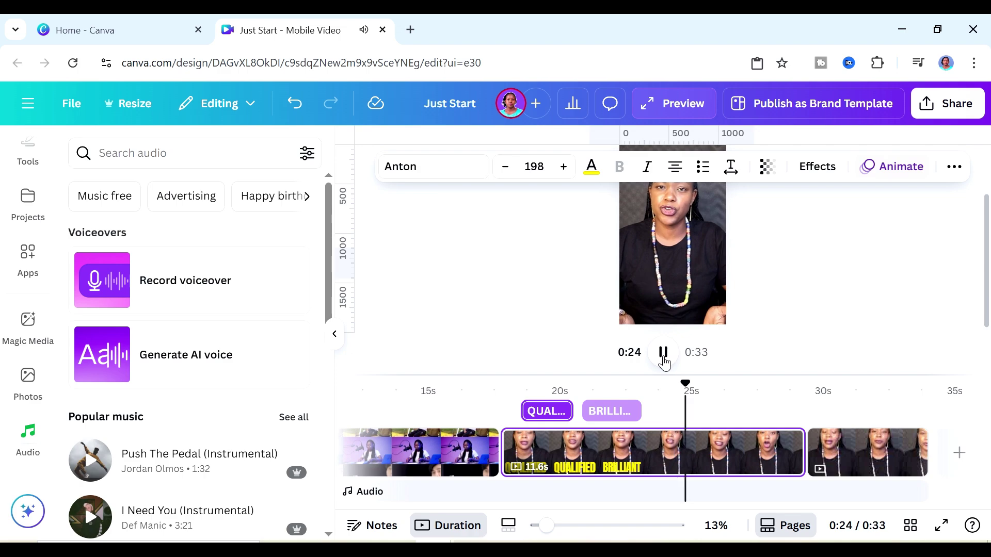
pyautogui.click(666, 356)
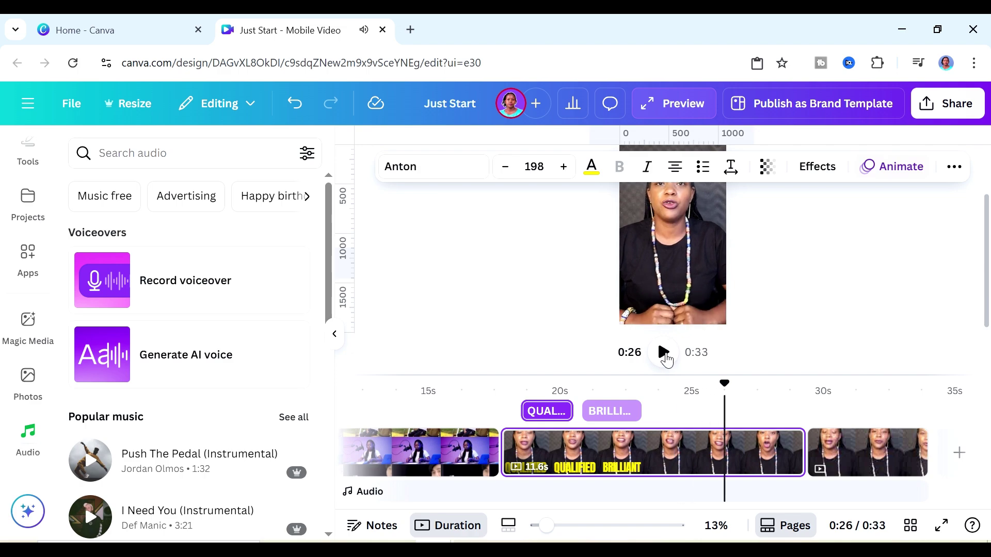
pyautogui.click(665, 356)
pyautogui.click(665, 356)
# - Split the talking clip at the playhead and add a blank page holding the 2.5s upload
pyautogui.rightClick(781, 445)
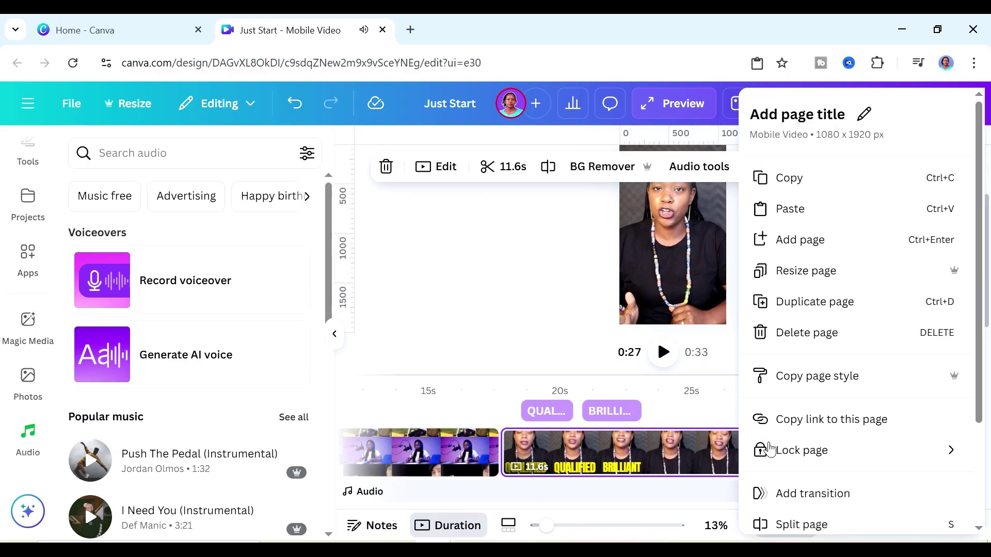
pyautogui.click(792, 525)
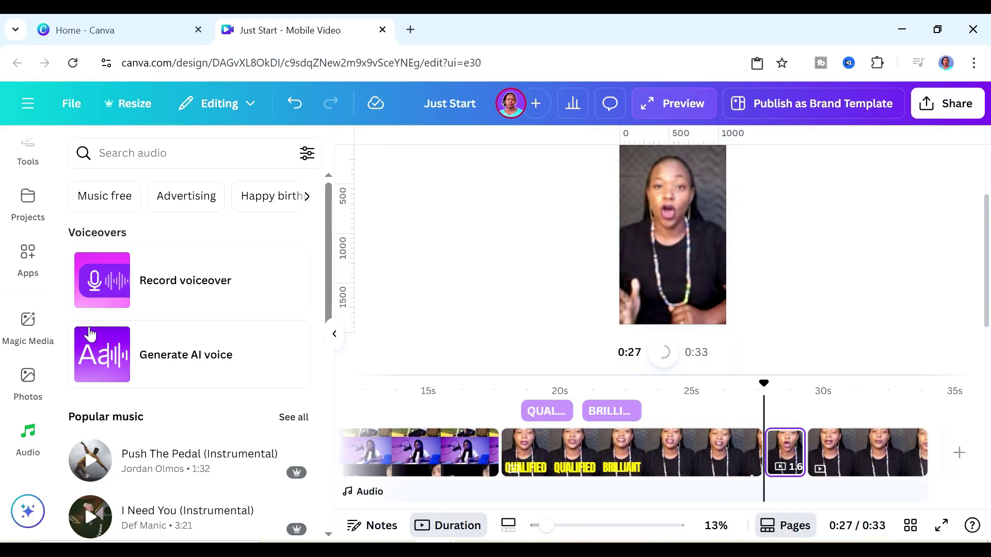
pyautogui.scroll(3, 37, 212)
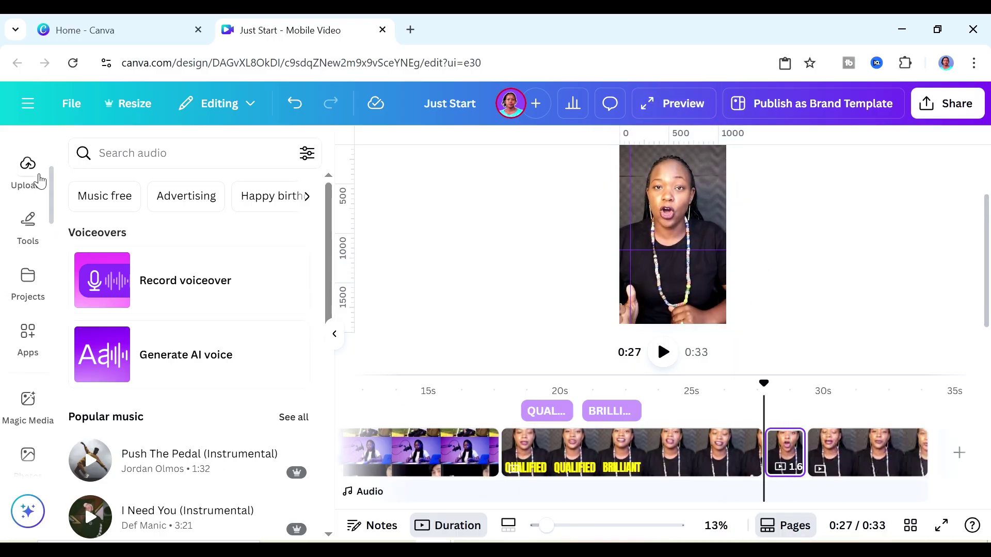
pyautogui.click(40, 178)
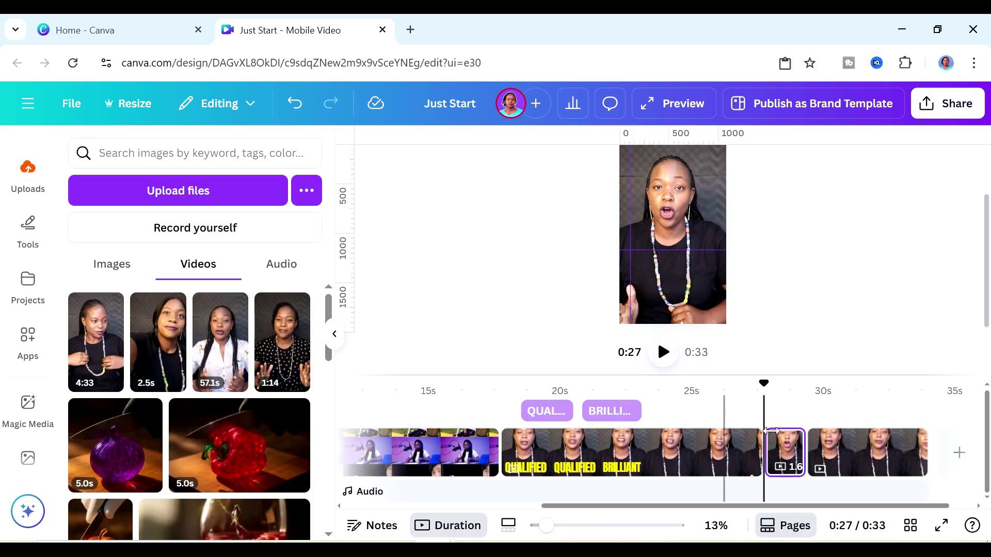
pyautogui.click(806, 443)
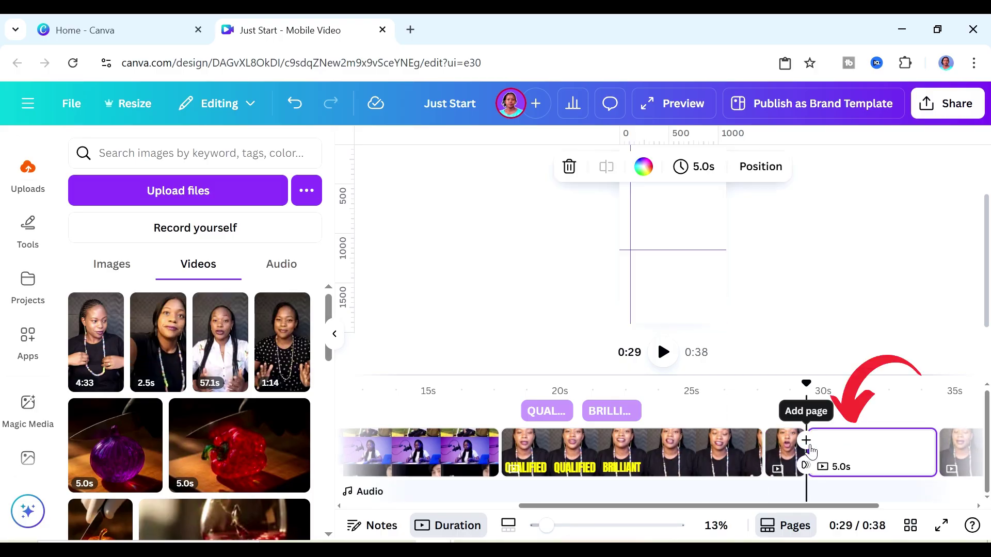
pyautogui.moveTo(163, 349); pyautogui.dragTo(821, 452)
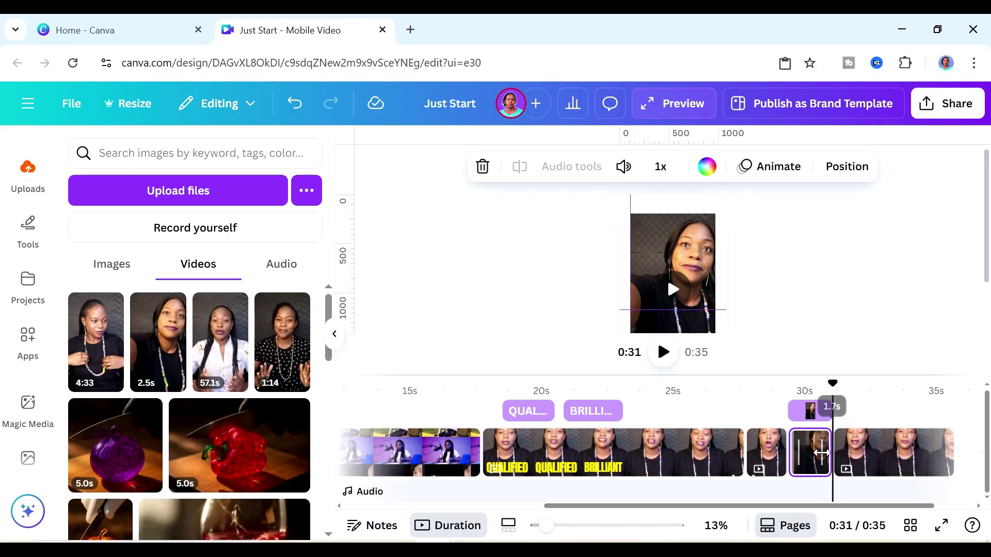
# - Copy the video onto the short page near 28 seconds, then zoom the canvas from 13% to 11%
pyautogui.rightClick(675, 254)
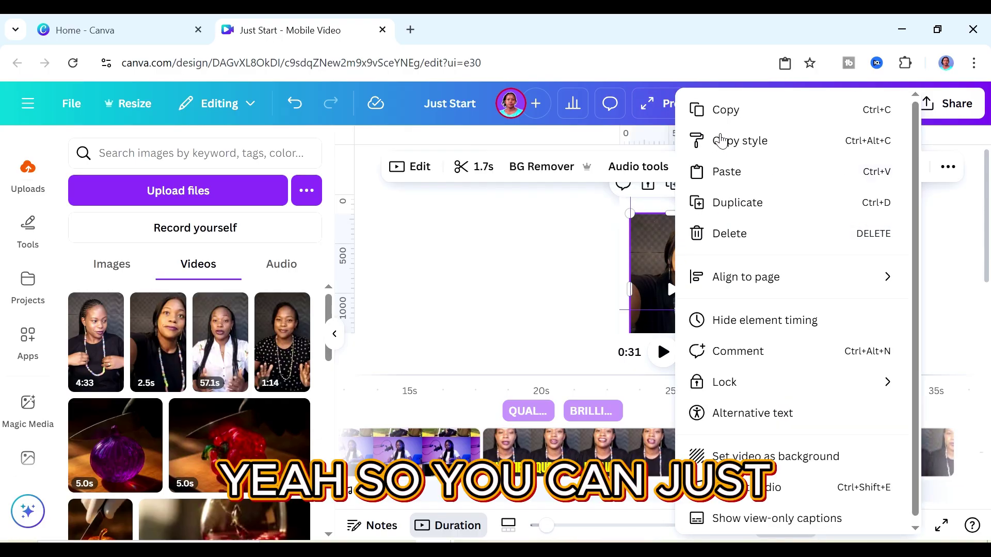
pyautogui.click(722, 114)
pyautogui.click(766, 439)
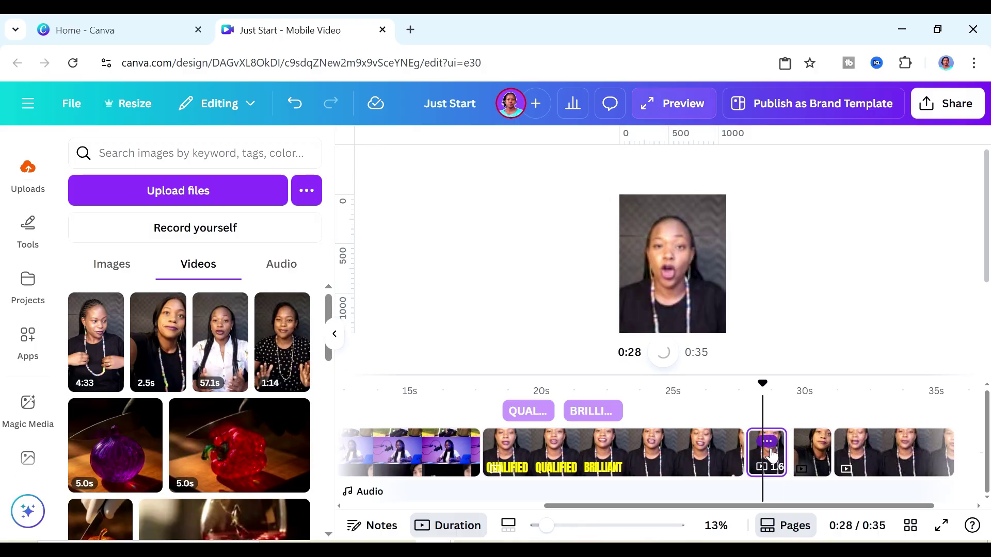
pyautogui.rightClick(656, 220)
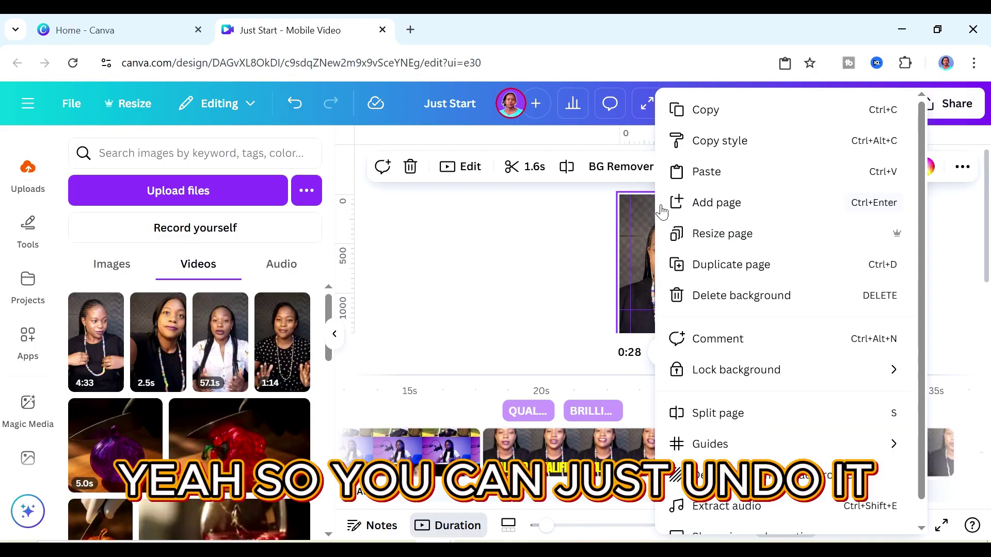
pyautogui.click(706, 172)
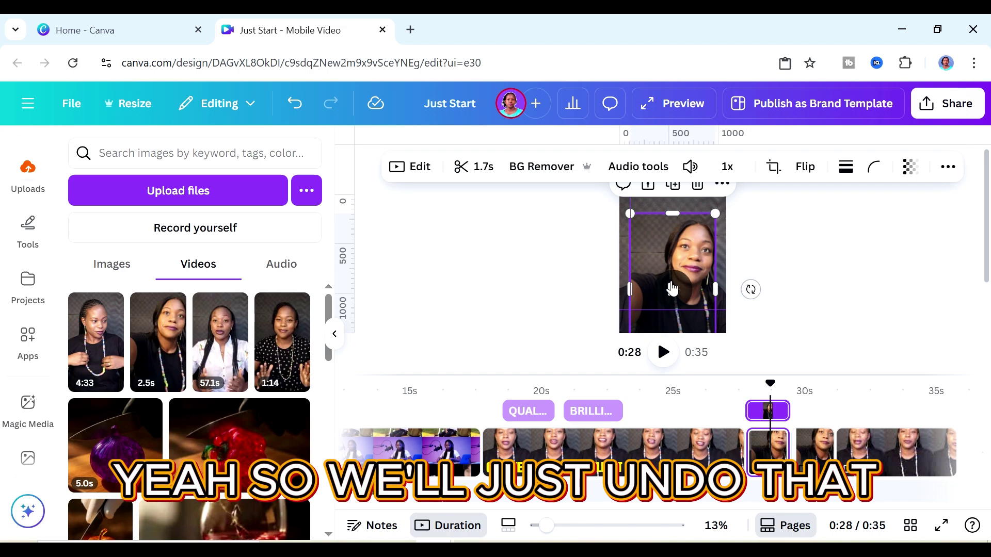
pyautogui.click(836, 270)
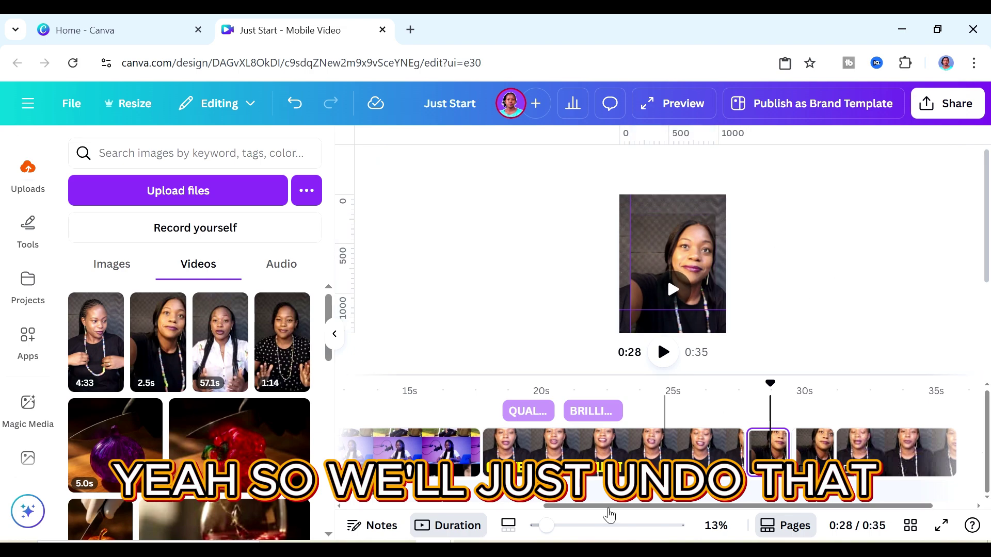
pyautogui.moveTo(546, 525); pyautogui.dragTo(539, 526)
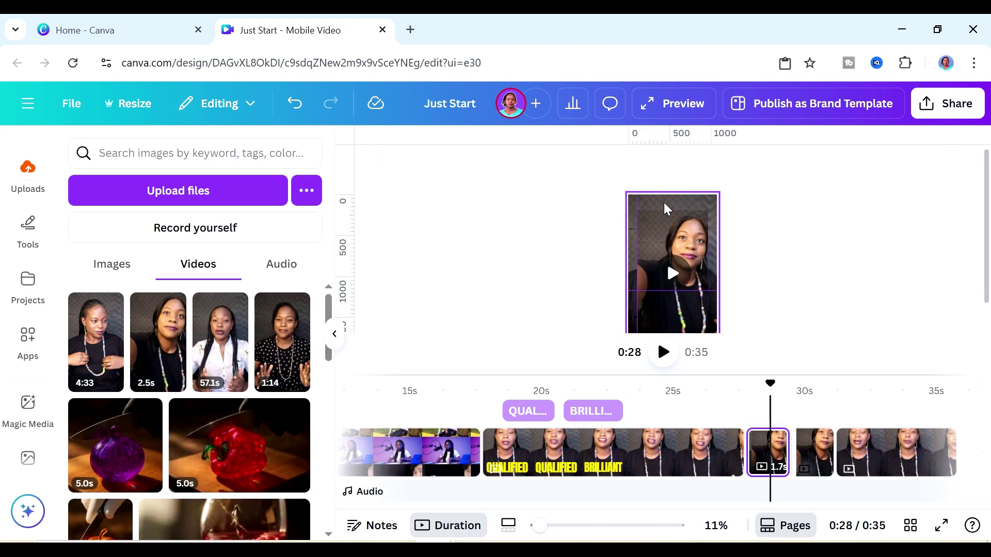
pyautogui.scroll(4, 29, 216)
# - Add a 'phone frame record' frame, drop the talking-head video into it, and enlarge it to fill the page
pyautogui.click(28, 209)
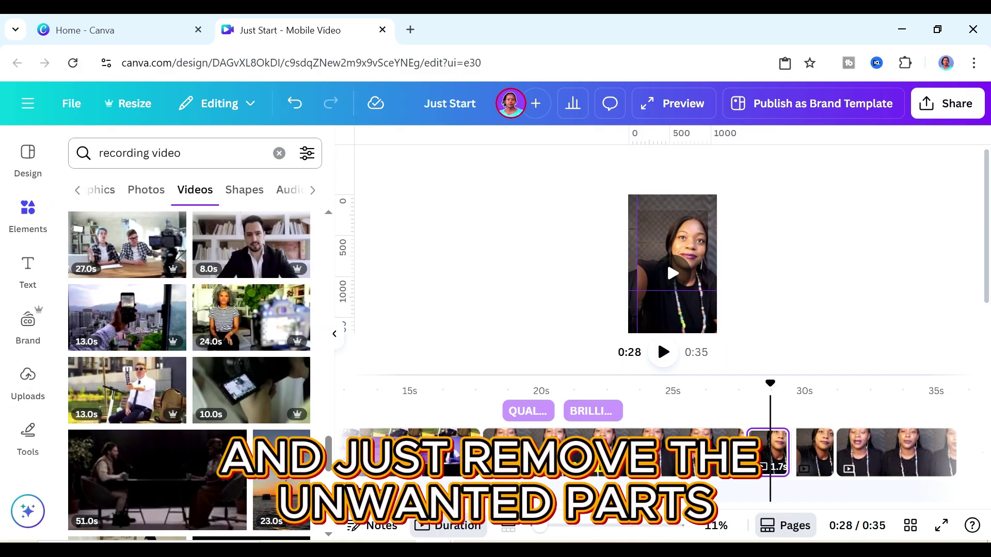
pyautogui.click(140, 153)
pyautogui.write('phone frame record')
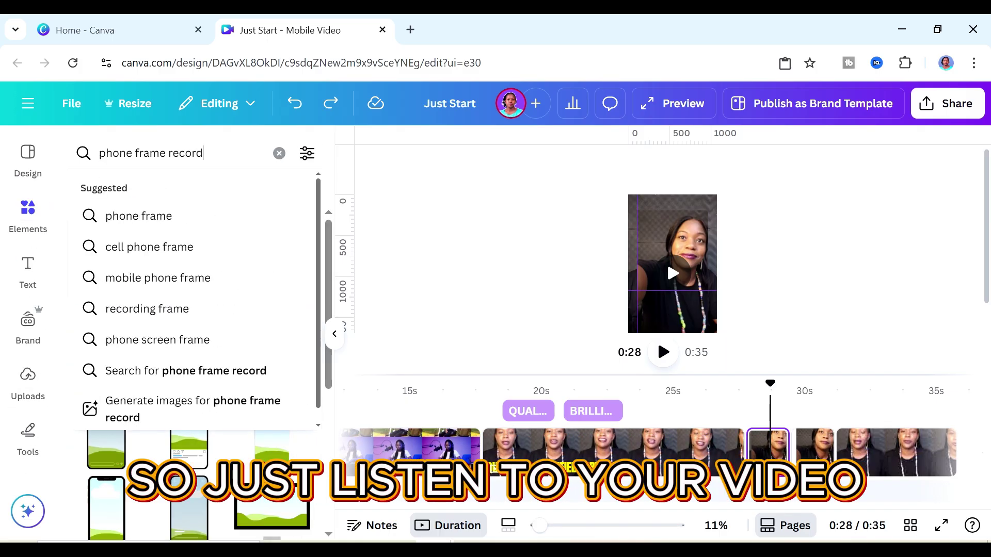
pyautogui.press('Return')
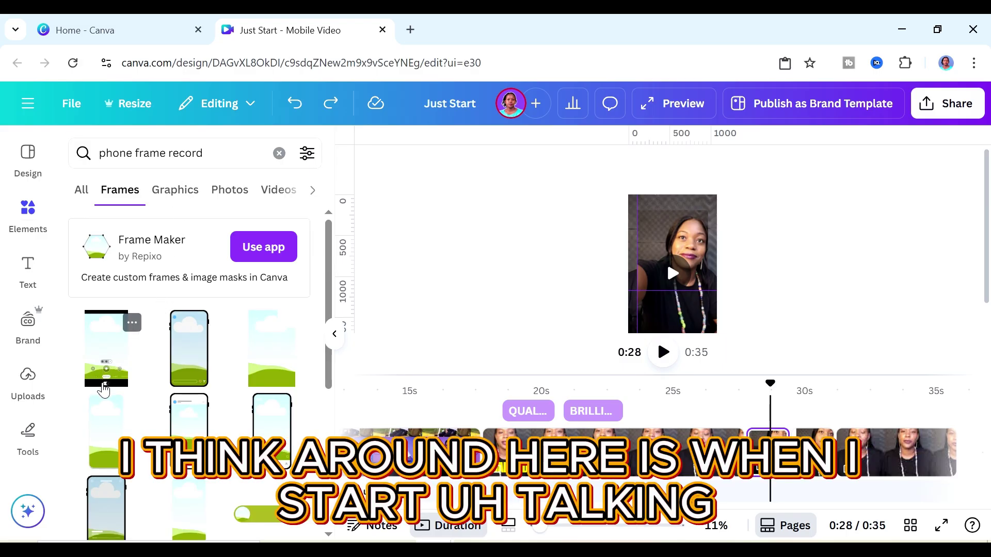
pyautogui.click(106, 353)
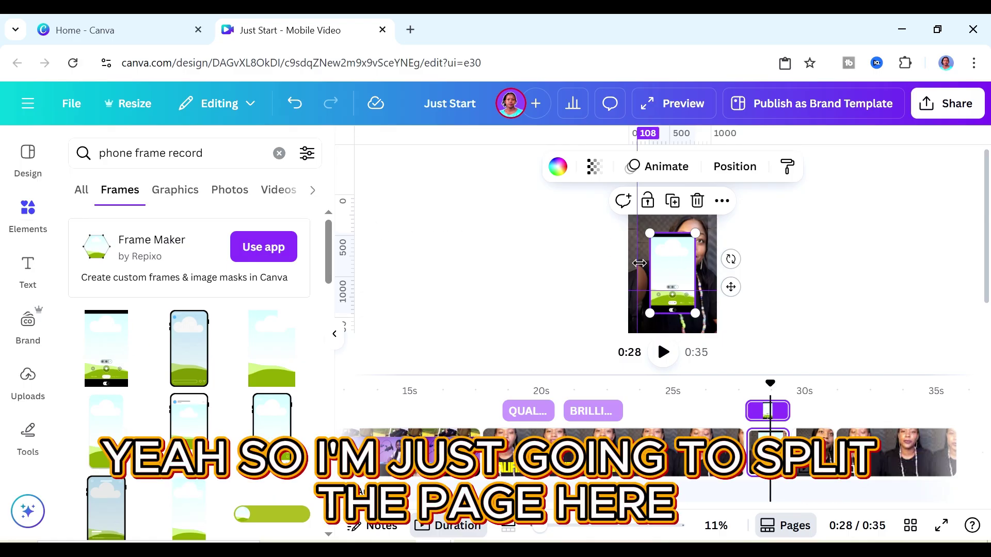
pyautogui.moveTo(645, 265)
pyautogui.mouseDown()
pyautogui.moveTo(678, 265)
pyautogui.moveTo(657, 272)
pyautogui.mouseUp()
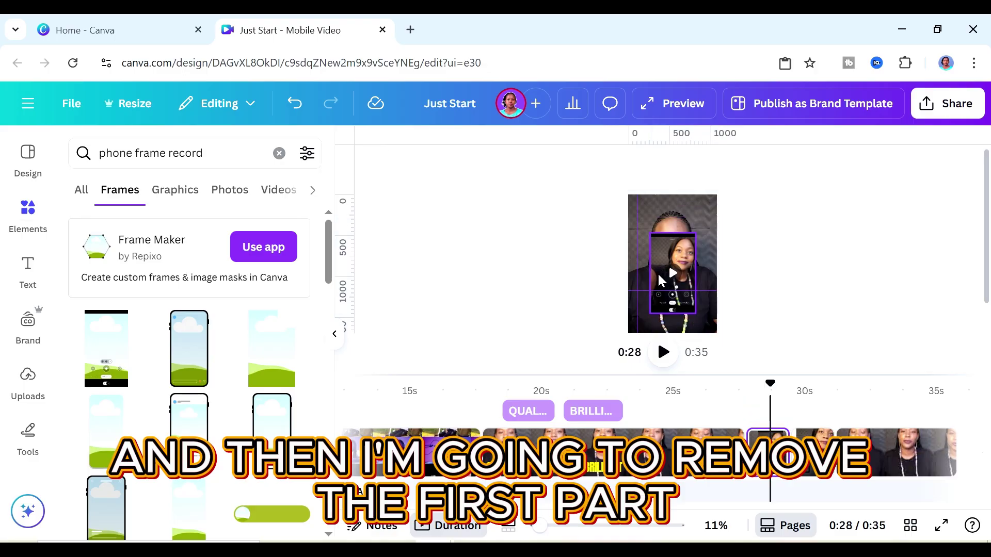
pyautogui.click(654, 239)
pyautogui.moveTo(650, 235); pyautogui.dragTo(628, 195)
pyautogui.moveTo(696, 314); pyautogui.dragTo(723, 359)
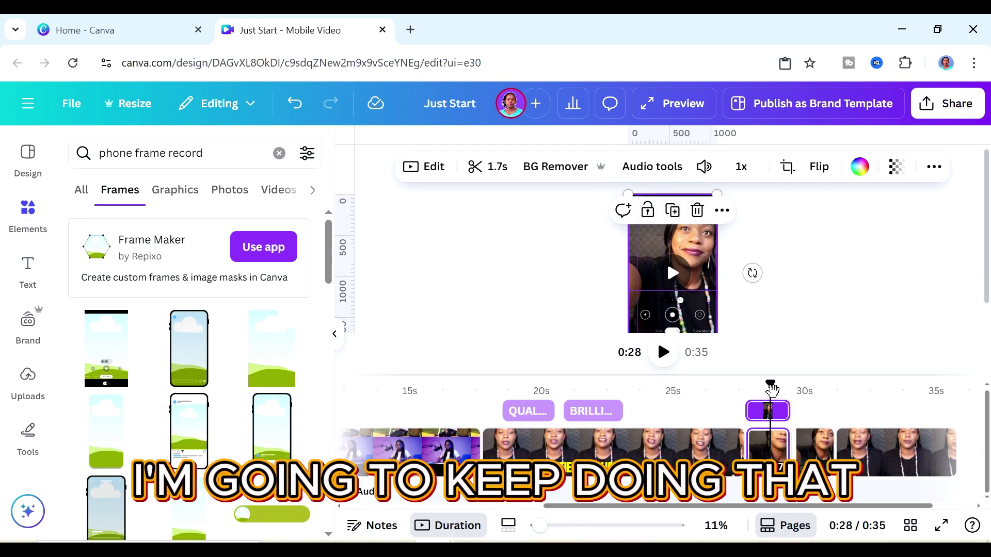
# - Preview from about 27 seconds, then delete the short Page 7
pyautogui.moveTo(770, 391); pyautogui.dragTo(734, 399)
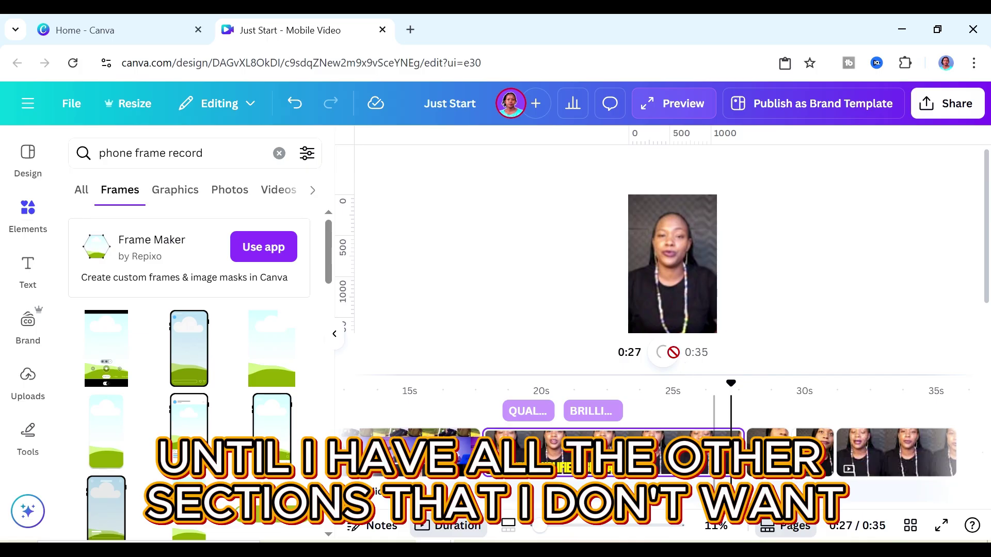
pyautogui.click(662, 351)
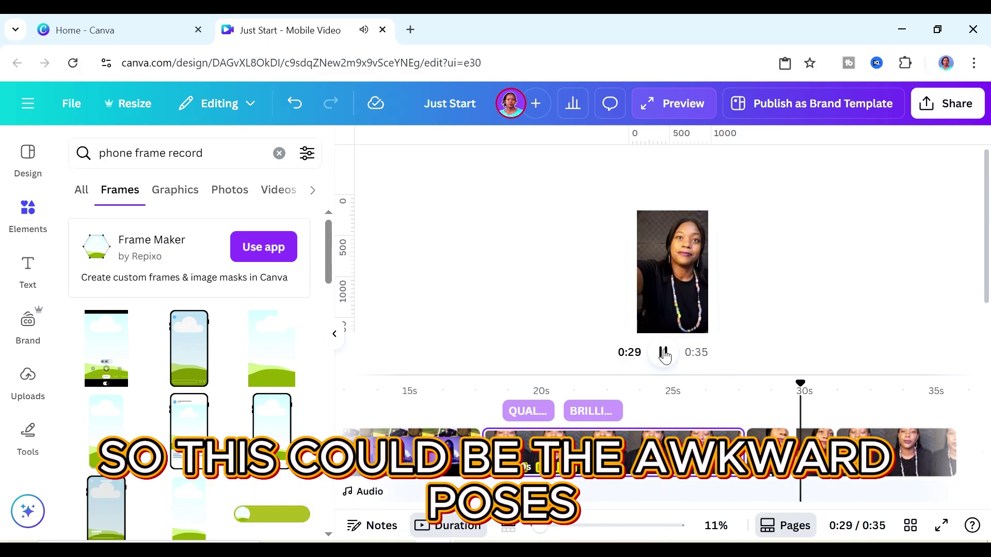
pyautogui.click(664, 354)
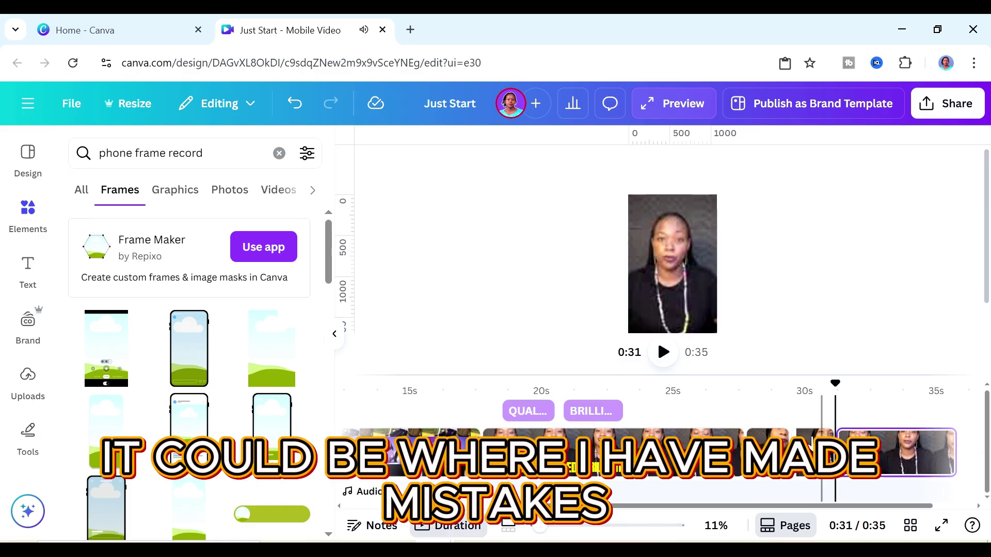
pyautogui.rightClick(811, 445)
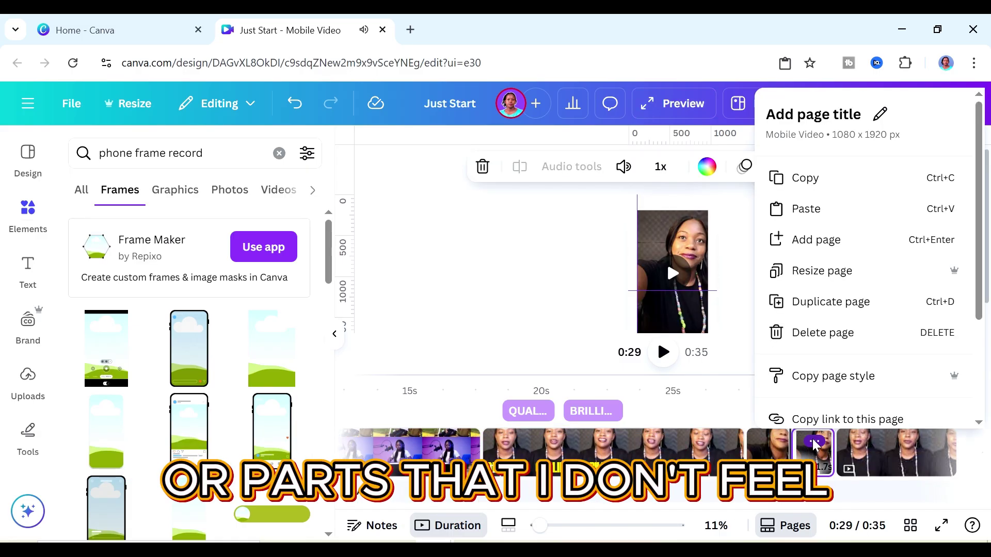
pyautogui.click(803, 331)
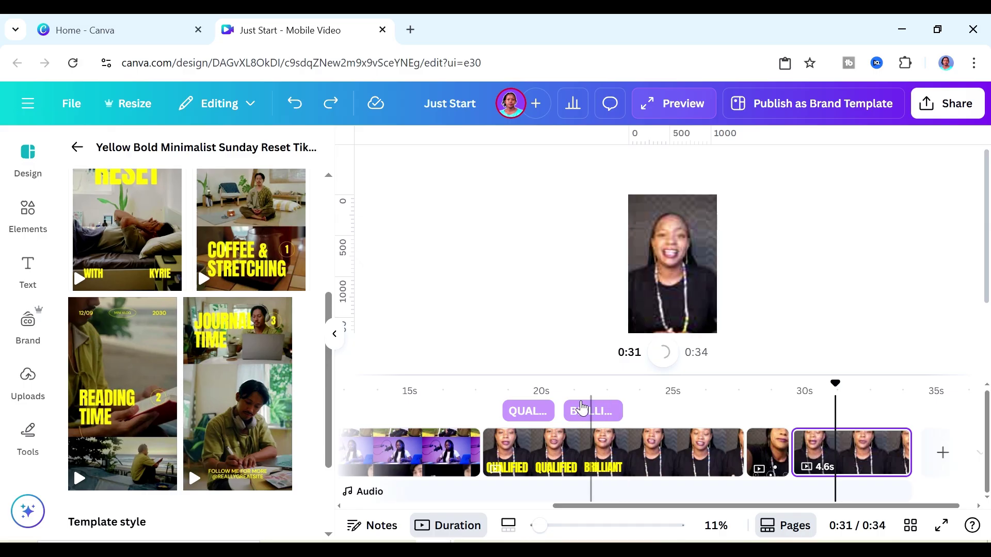
# - Paste a copy of the QUALIFIED caption onto the last page, shrunk and centred
pyautogui.moveTo(580, 392); pyautogui.dragTo(520, 384)
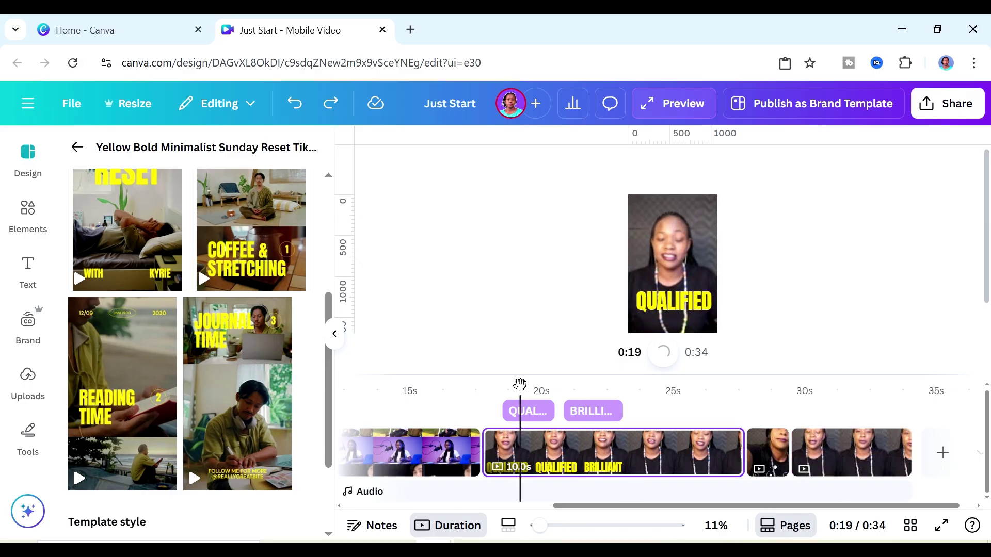
pyautogui.rightClick(527, 416)
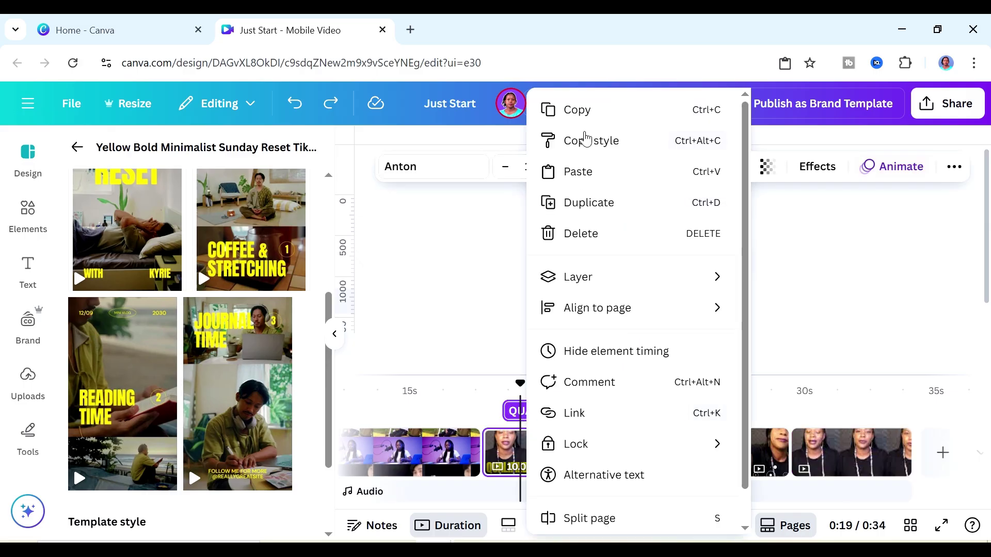
pyautogui.rightClick(666, 266)
pyautogui.click(714, 172)
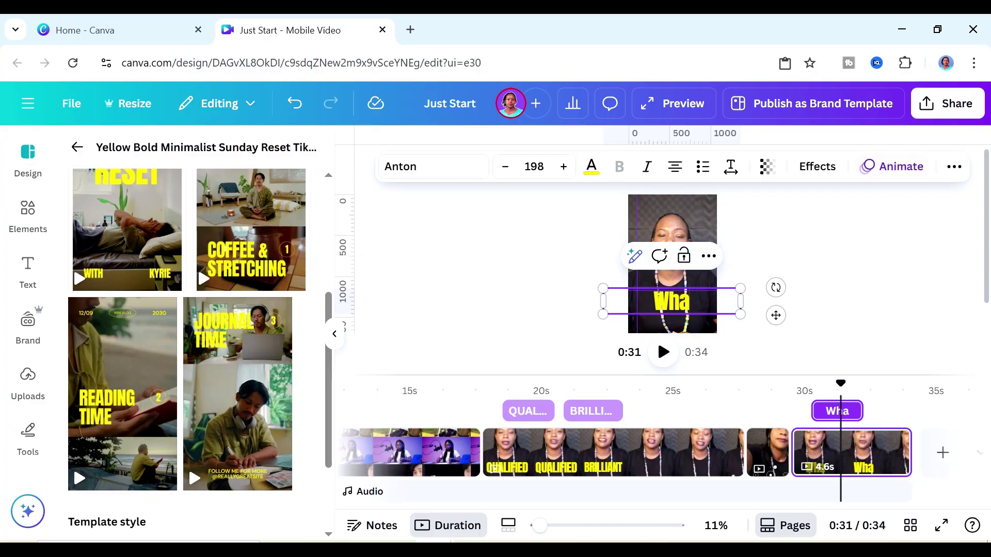
pyautogui.moveTo(740, 288); pyautogui.dragTo(680, 306)
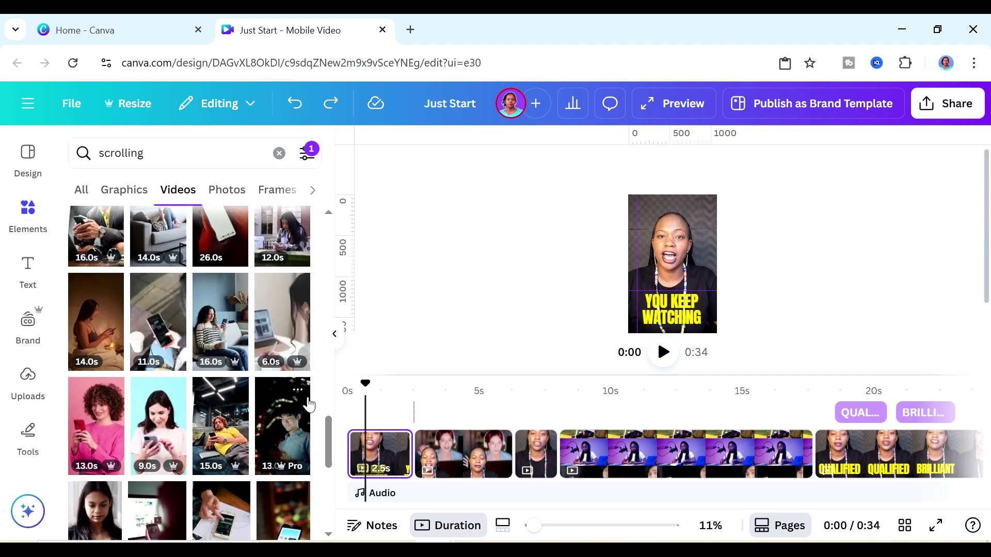
pyautogui.scroll(-3, 324, 438)
pyautogui.scroll(-2, 315, 431)
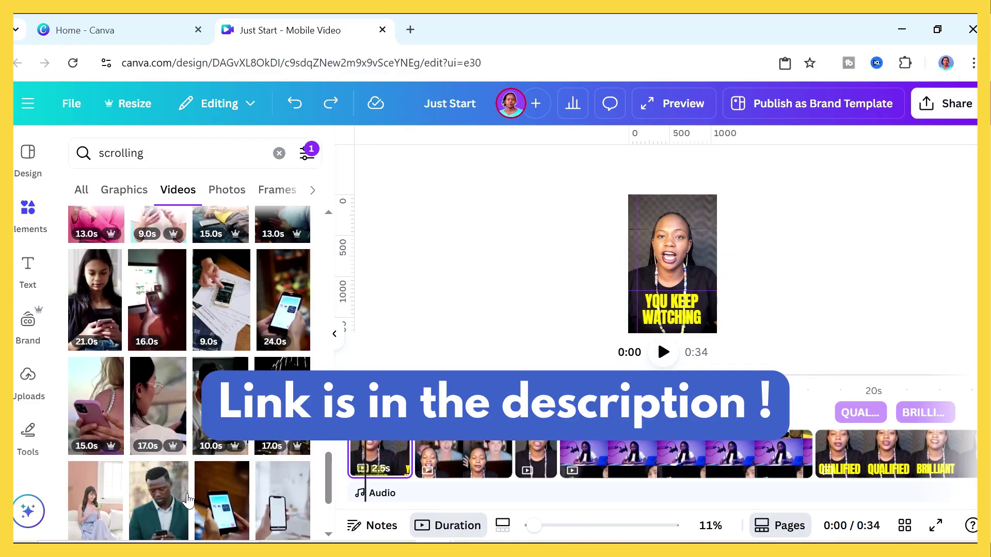
pyautogui.scroll(-2, 156, 479)
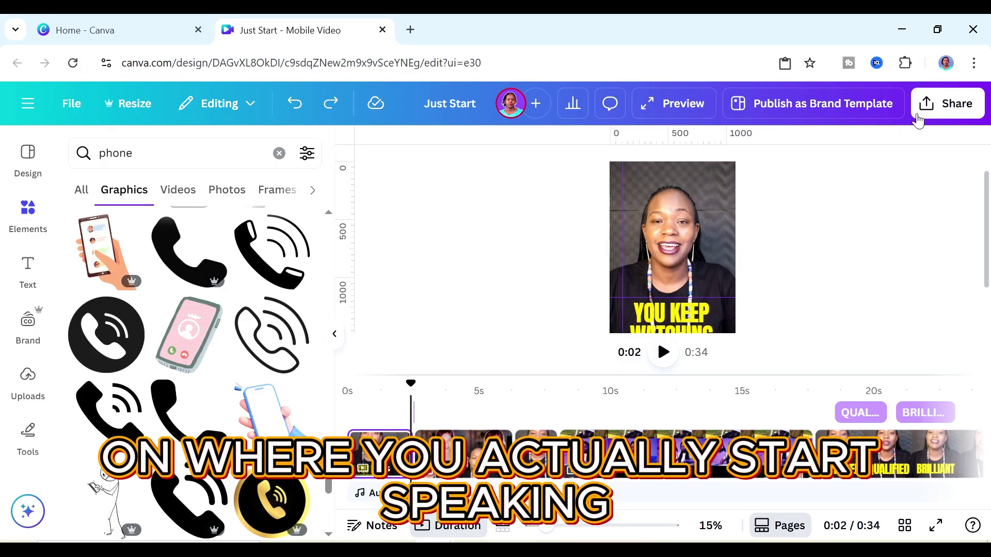
# - Download all pages of the design as an MP4 video
pyautogui.click(933, 111)
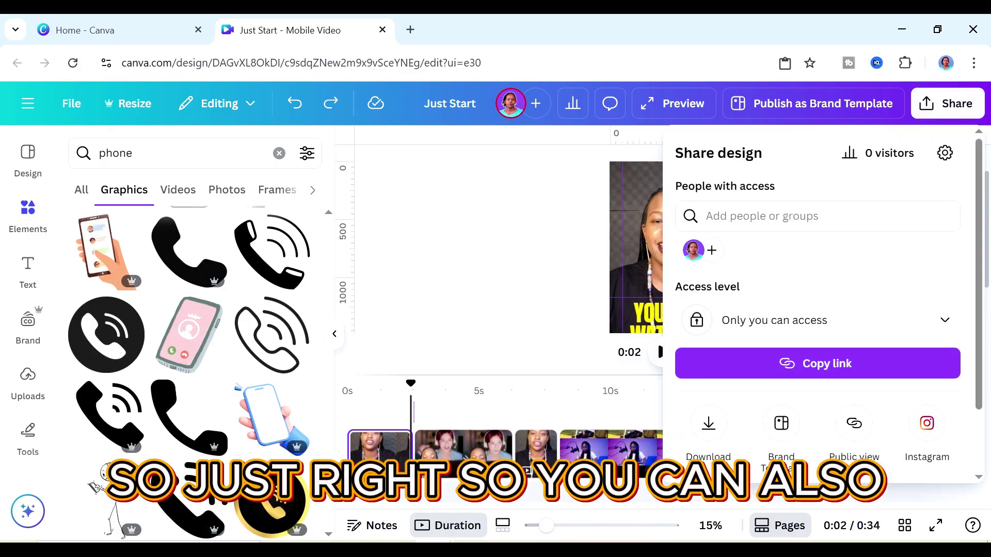
pyautogui.click(708, 423)
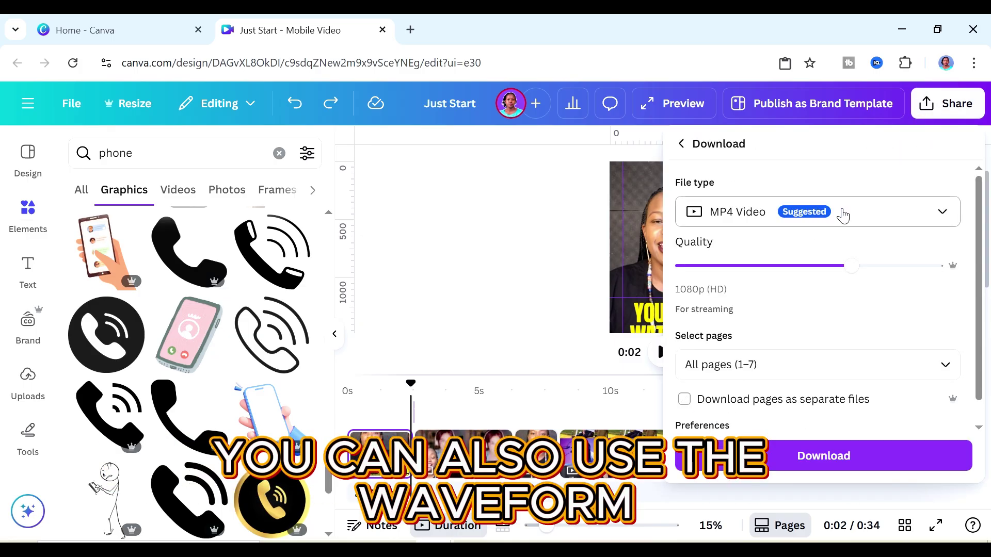
pyautogui.click(820, 214)
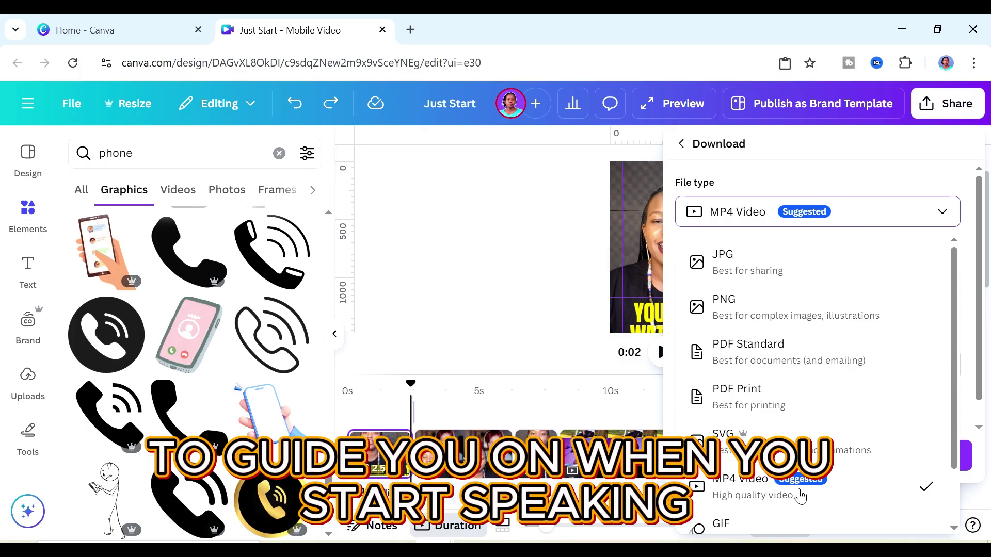
pyautogui.click(914, 214)
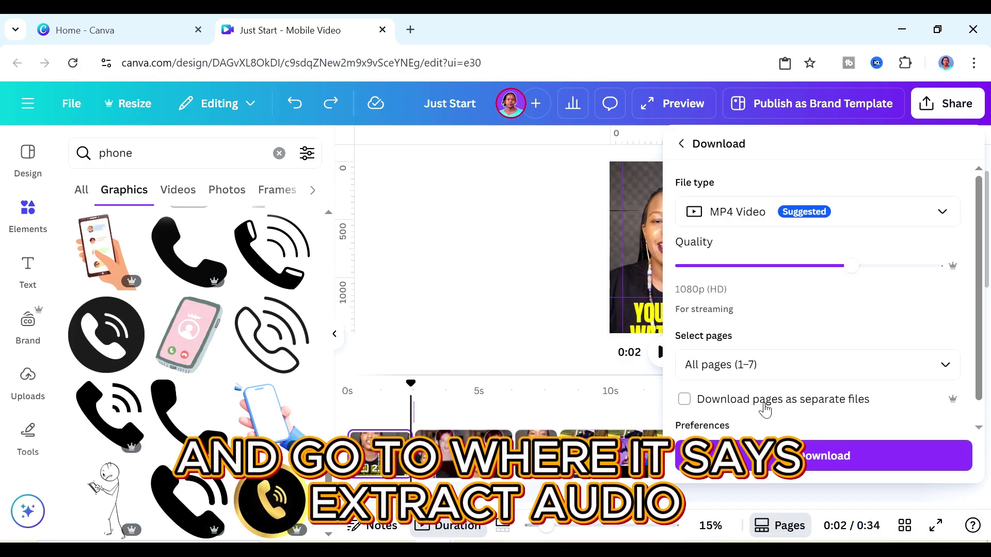
pyautogui.click(817, 463)
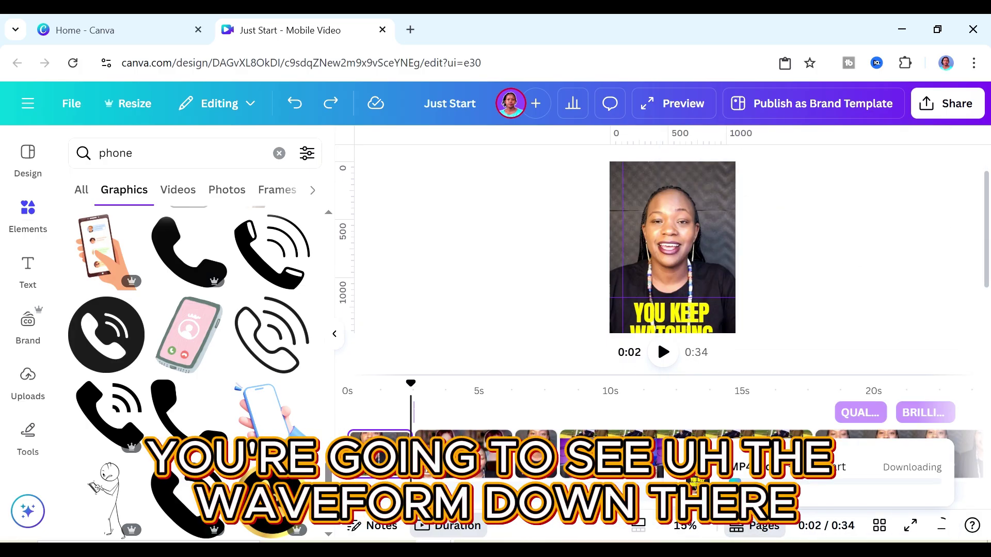